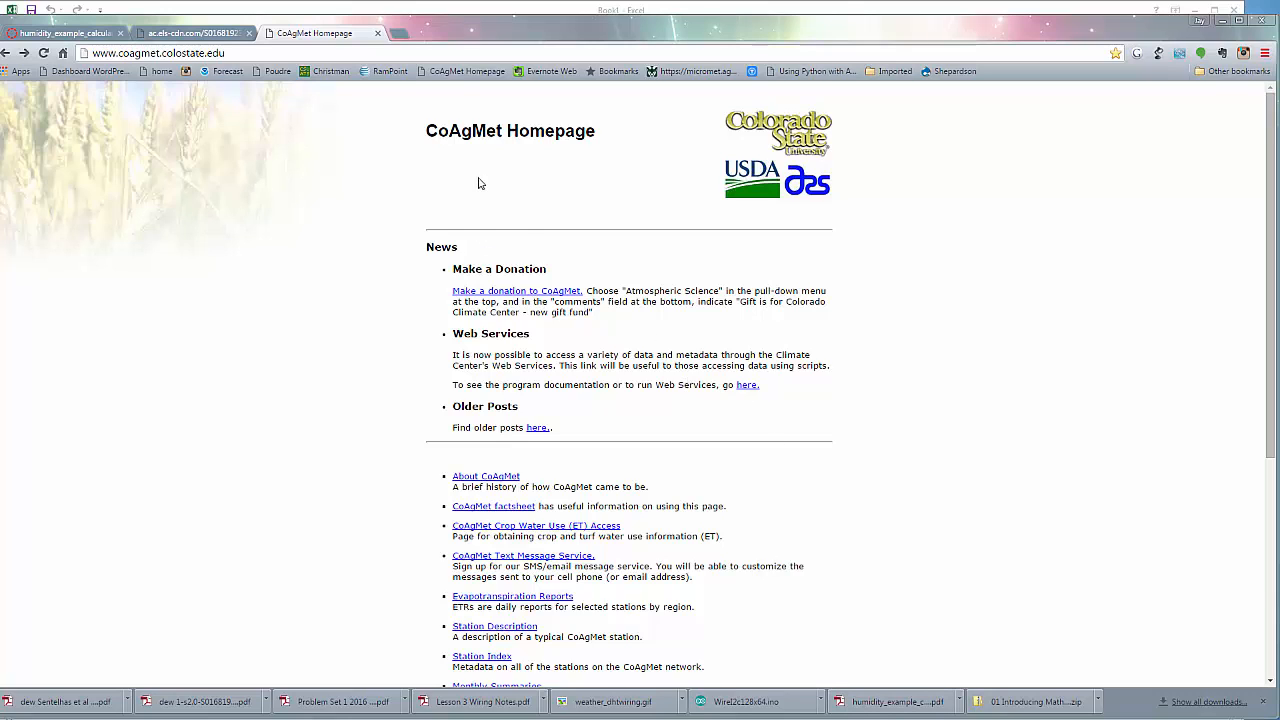
Open the Raw Data Access page from the CoAgMet homepage
key("alt+Tab")
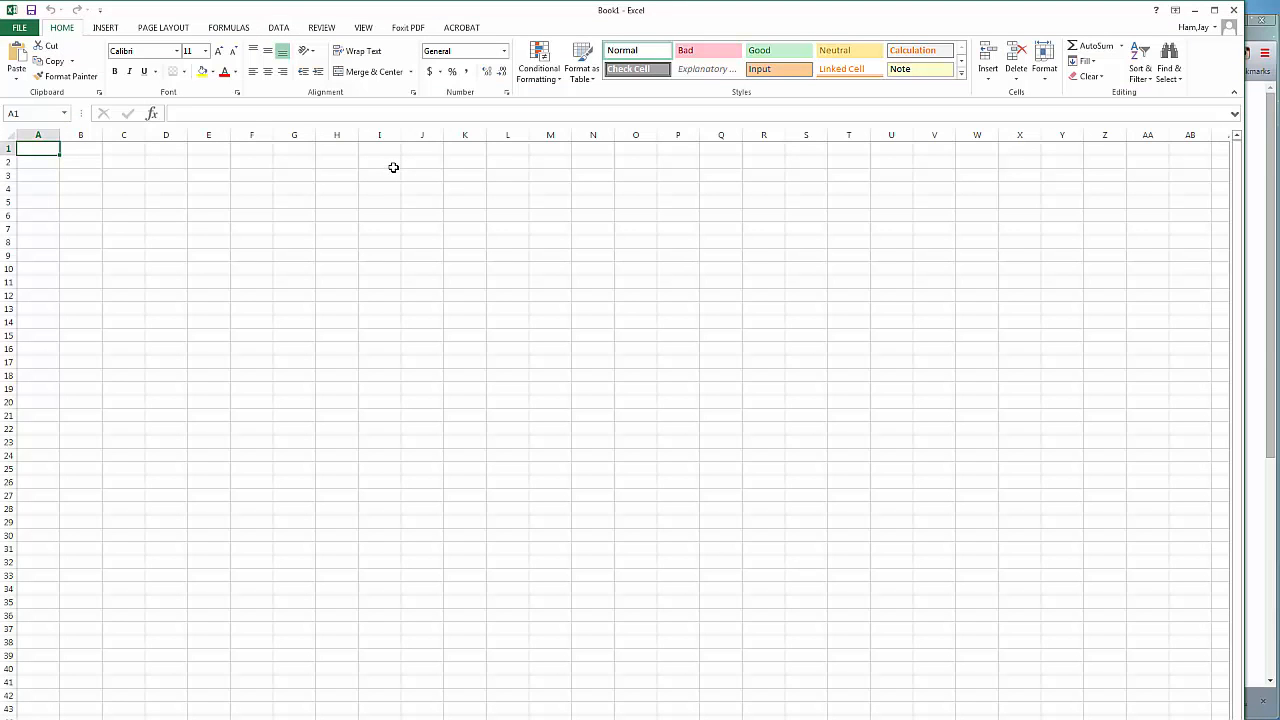
left_click(1252, 205)
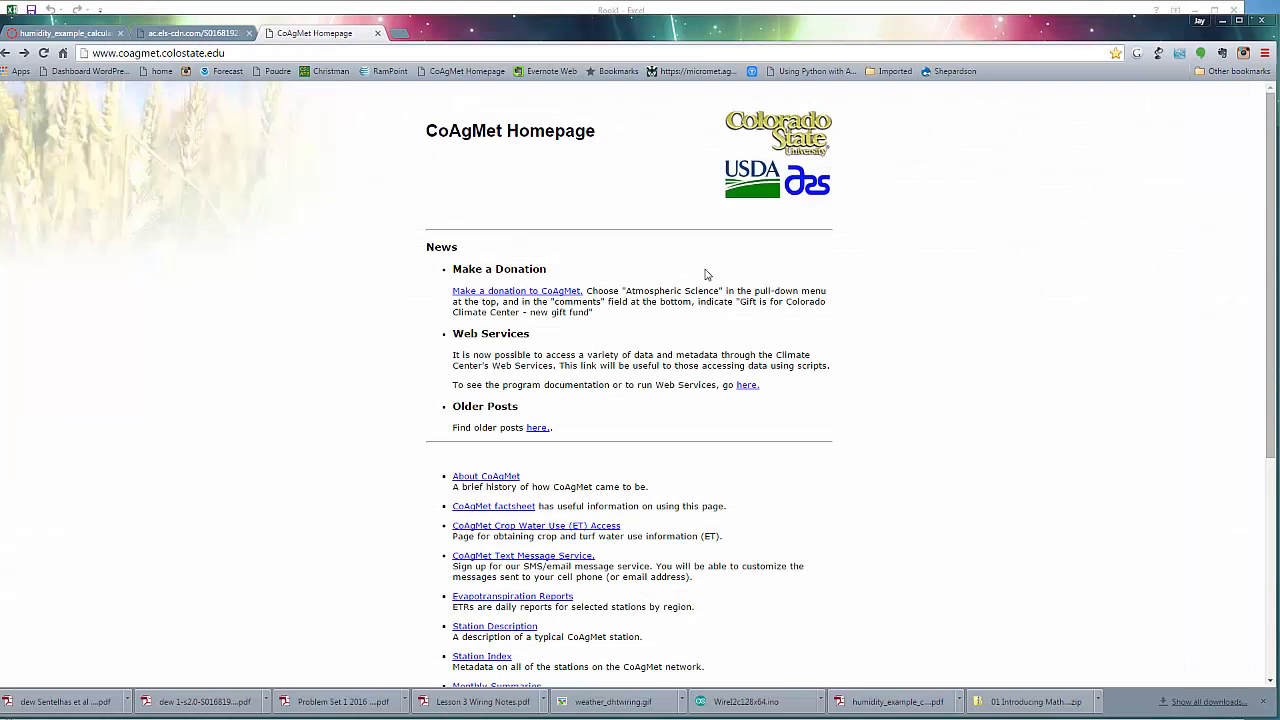
scroll(885, 468, "down", 3)
scroll(885, 468, "down", 3)
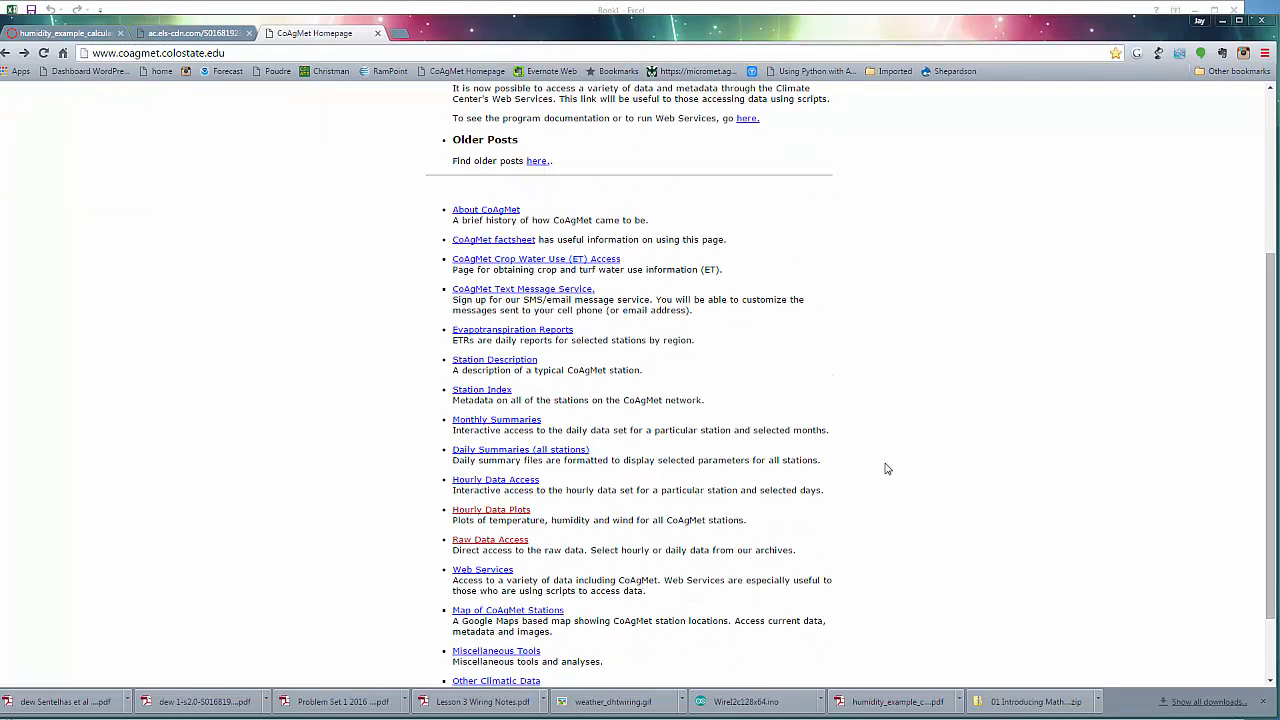
left_click(494, 541)
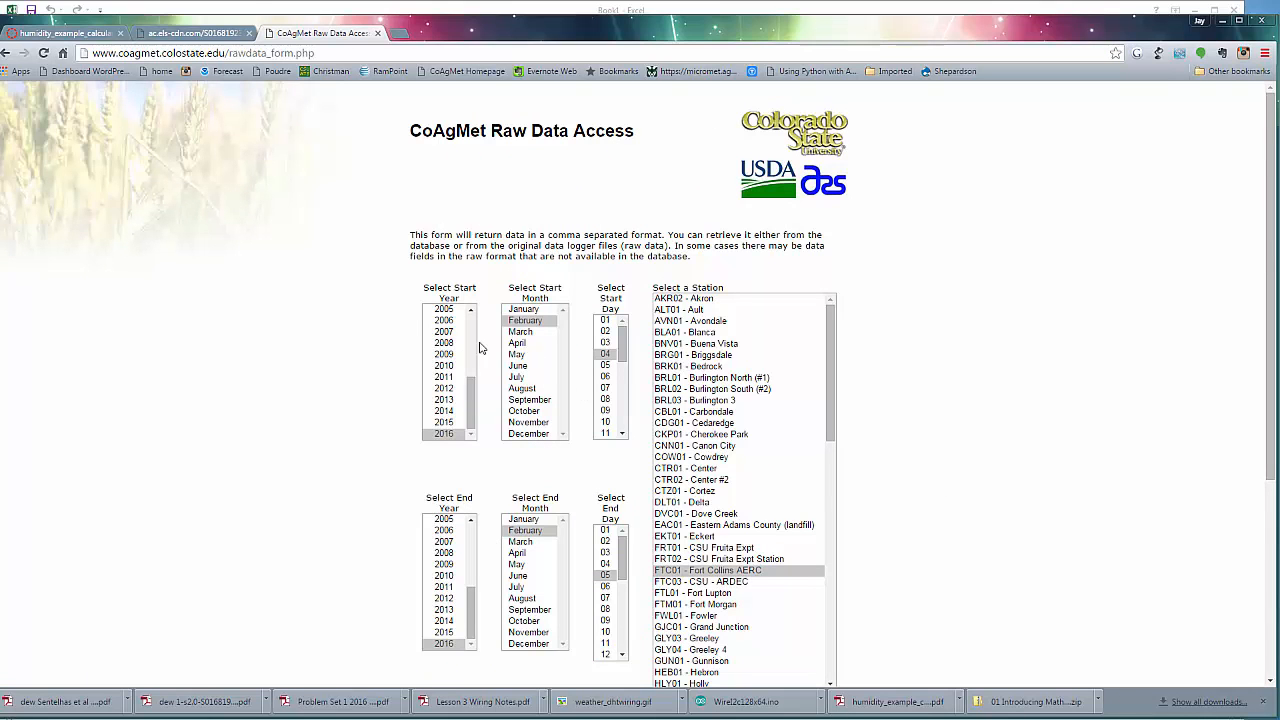
Set the raw data request to hourly data only, leaving daily data out
scroll(914, 432, "down", 2)
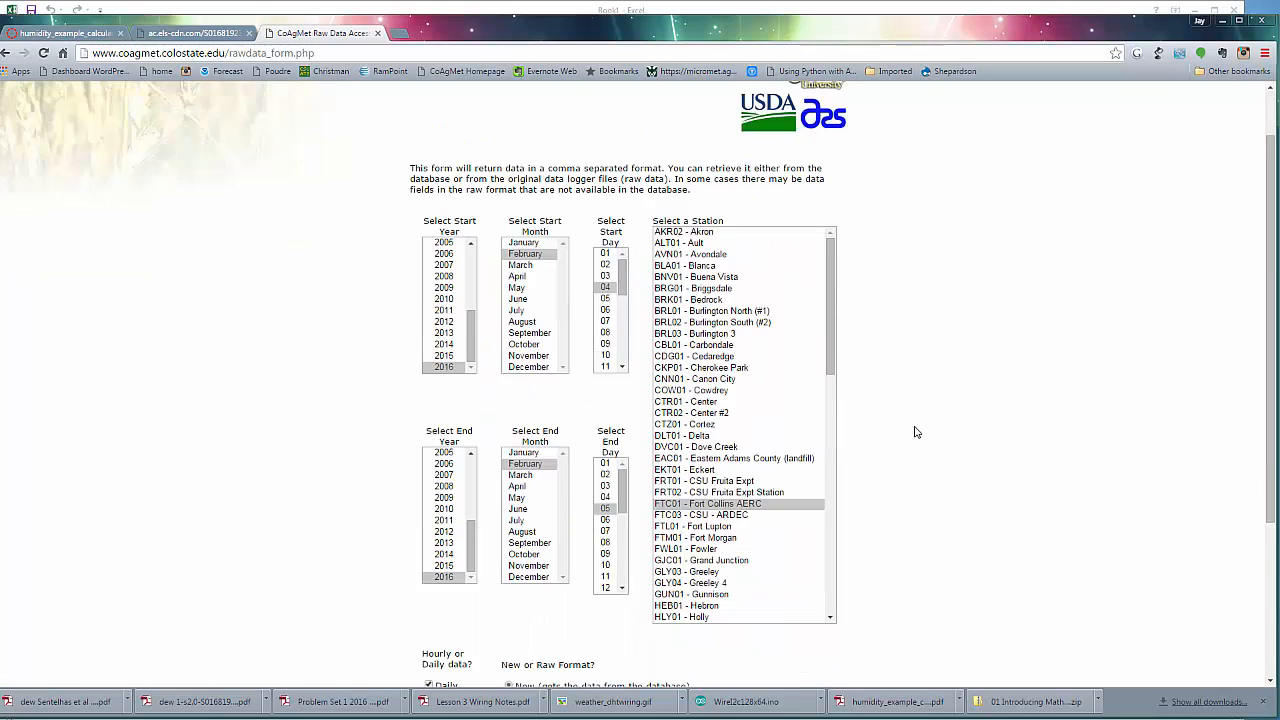
scroll(914, 432, "down", 4)
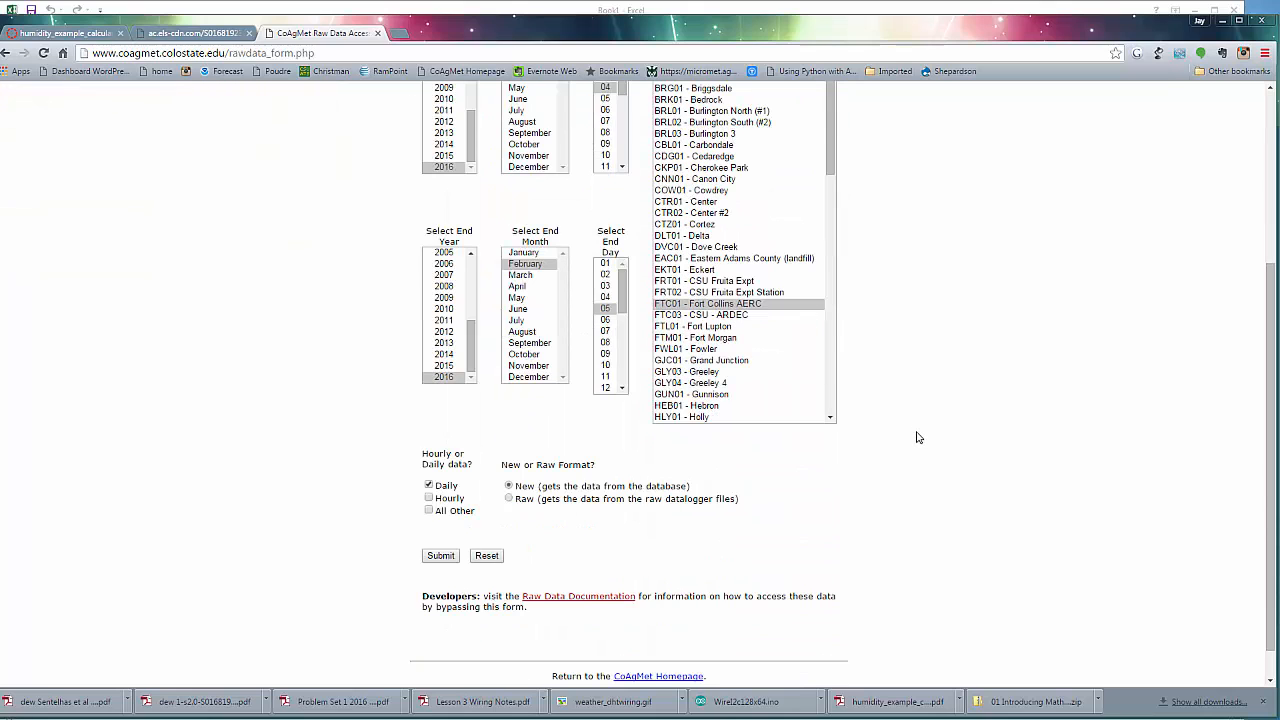
left_click(431, 500)
left_click(429, 485)
Open the Raw Data Documentation and locate the CoAgMet Hourly Data Format list
scroll(925, 488, "down", 1)
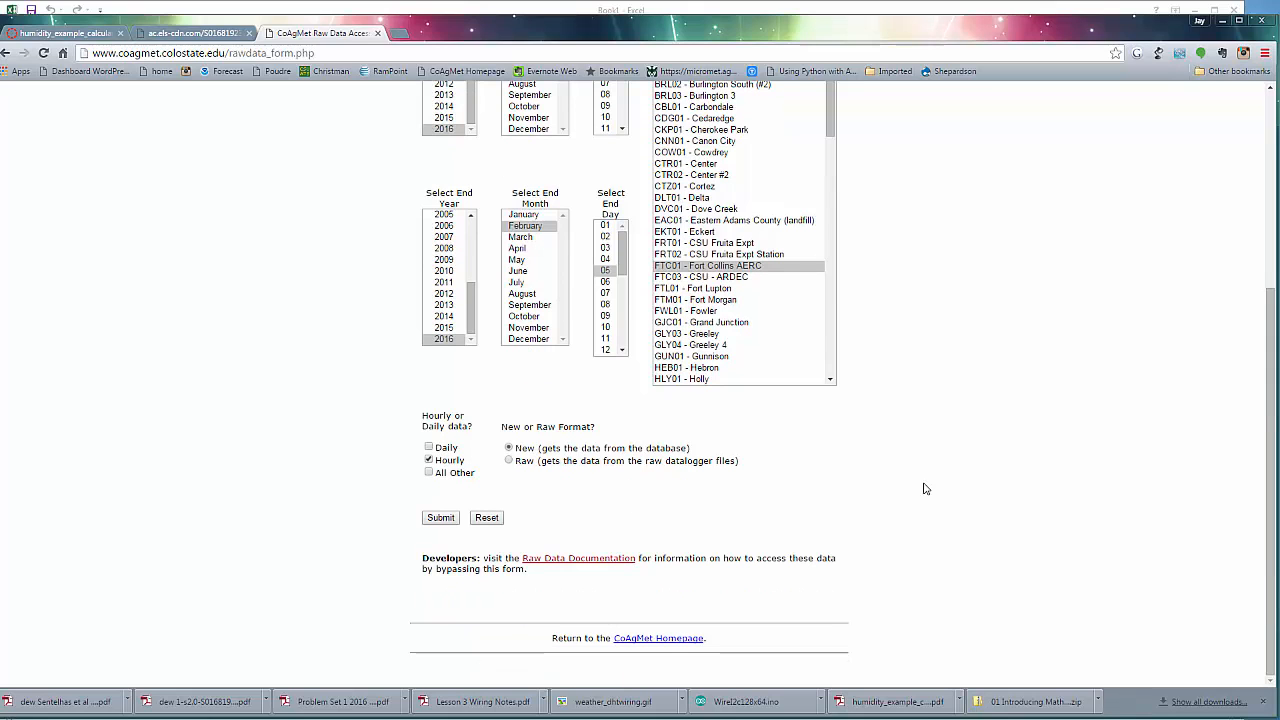
left_click(614, 562)
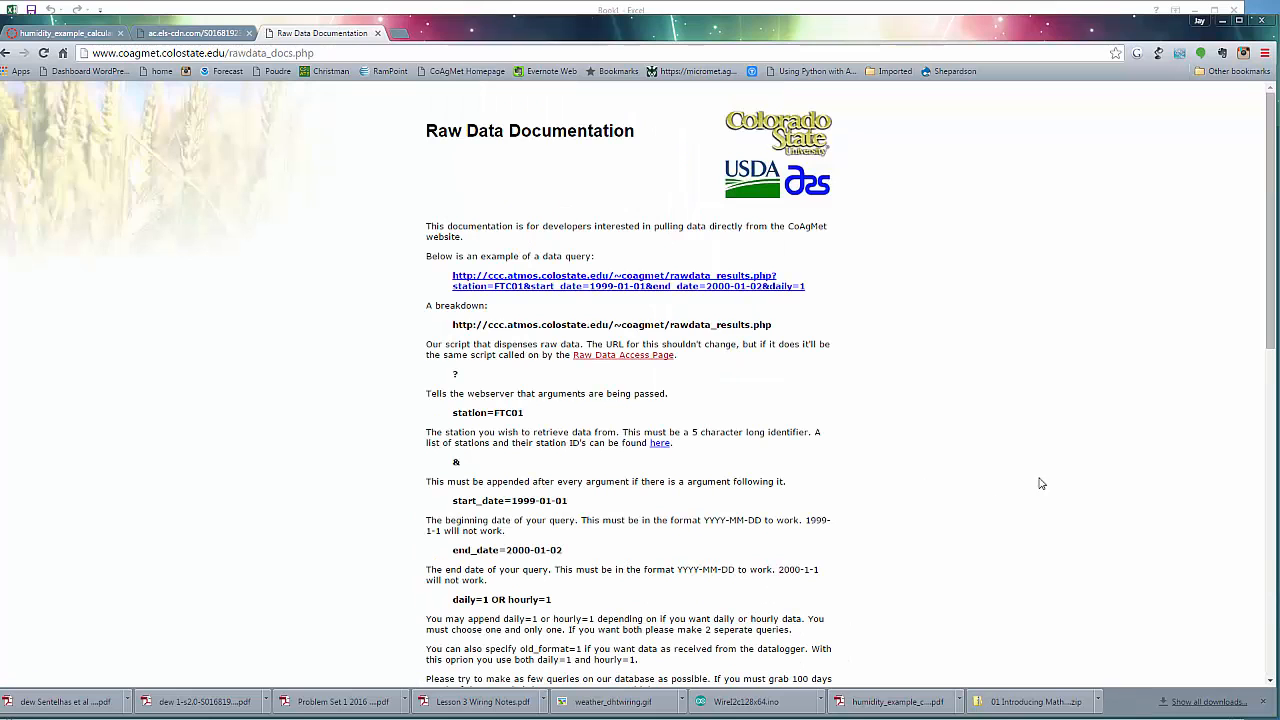
scroll(1003, 472, "down", 3)
scroll(1001, 476, "down", 4)
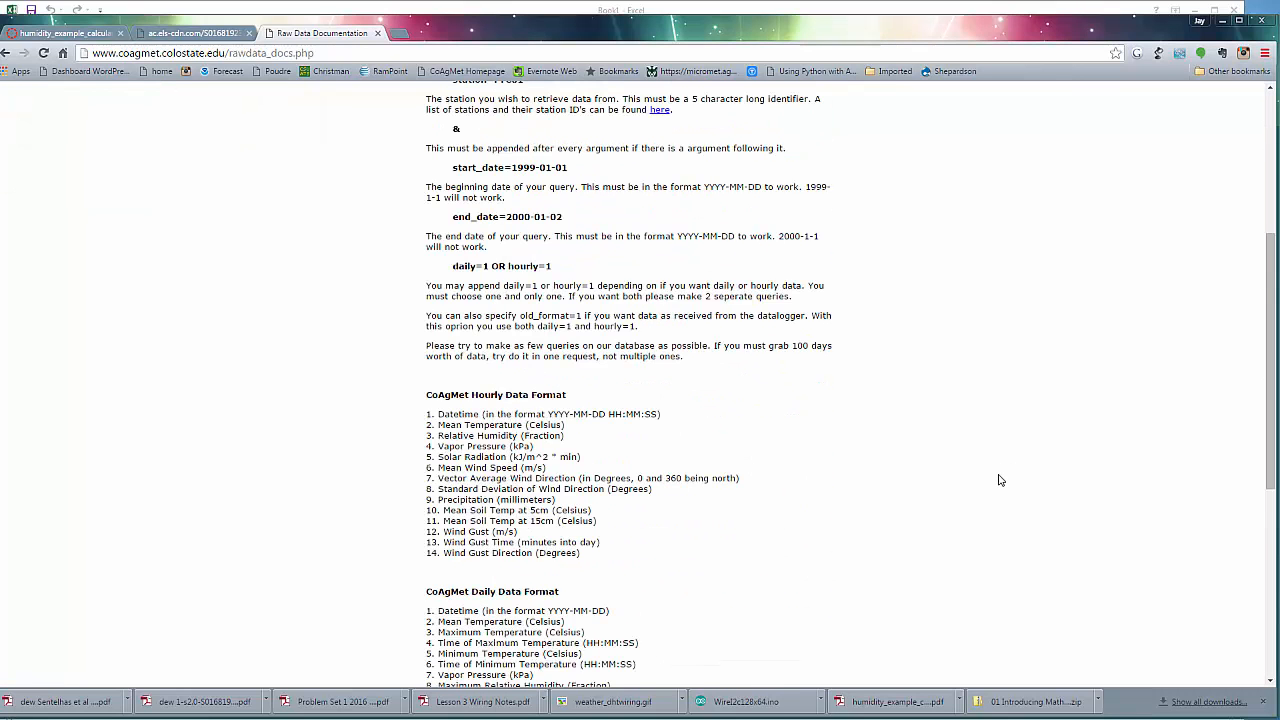
scroll(998, 480, "down", 3)
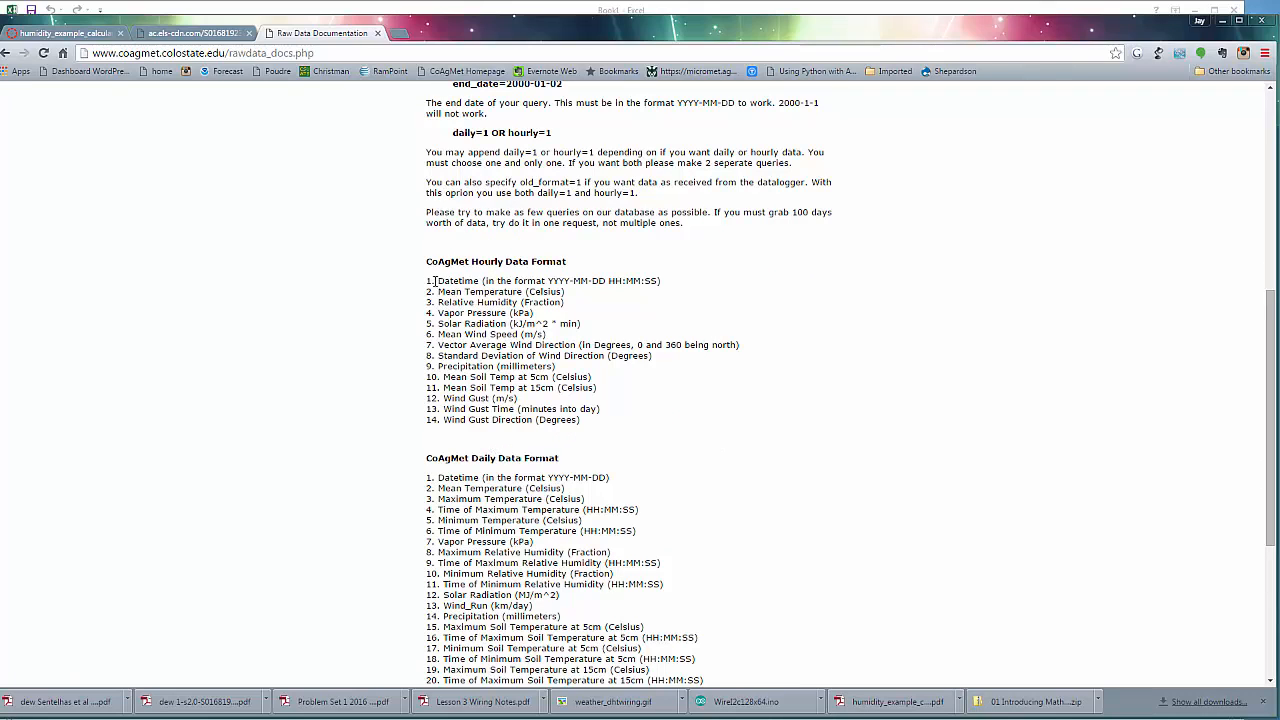
Copy the 14 hourly data format entries into Excel starting at cell A2, and widen column A to fit them
left_click_drag(429, 280, 584, 420)
key("ctrl+c")
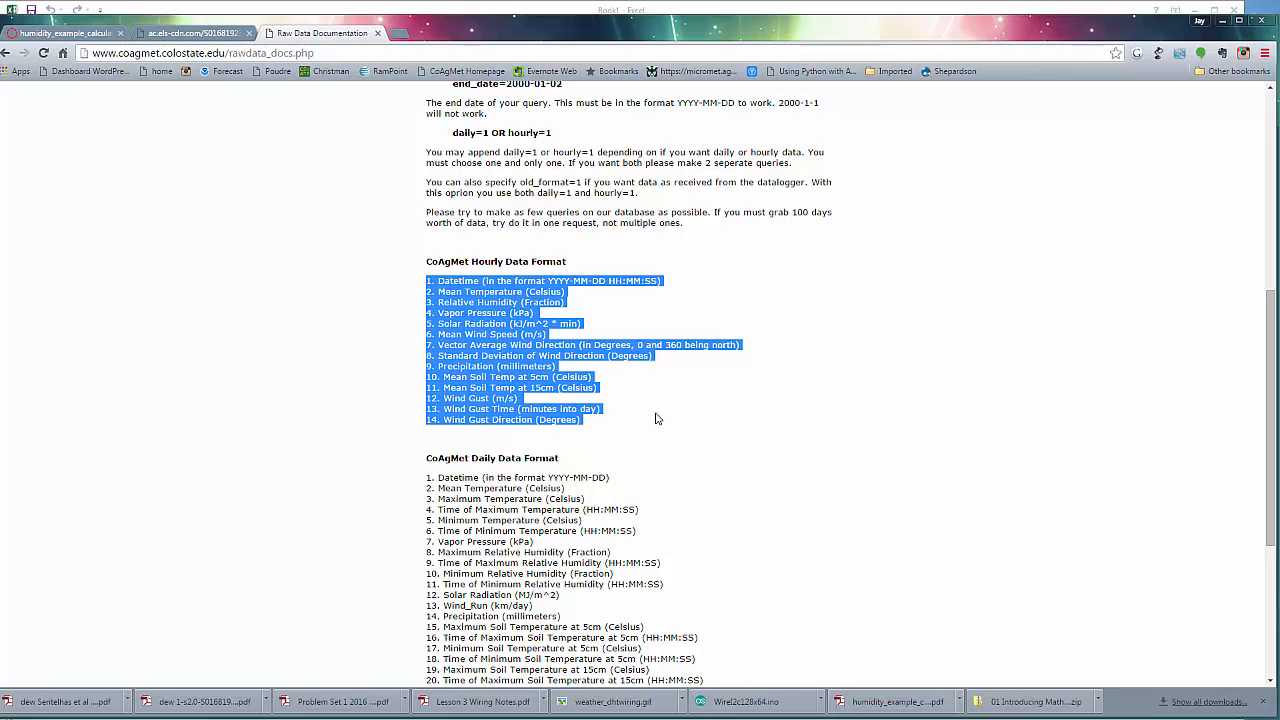
left_click(614, 719)
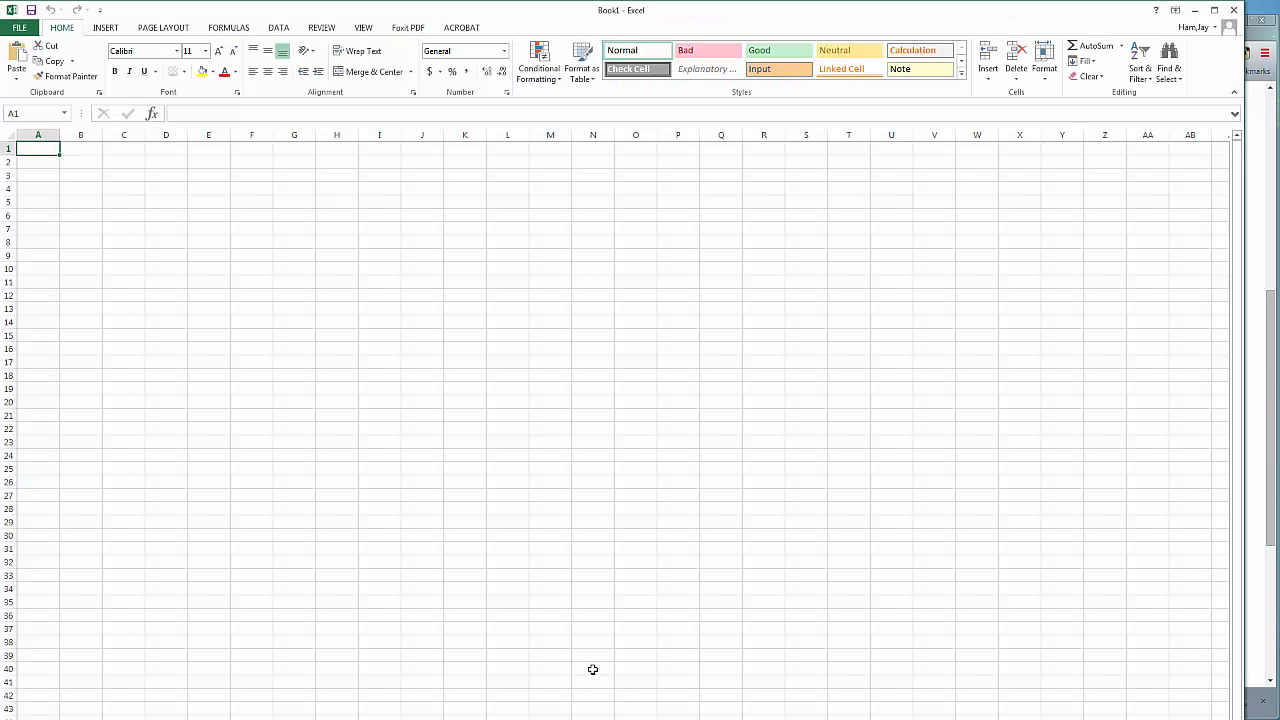
left_click(45, 162)
key("ctrl+v")
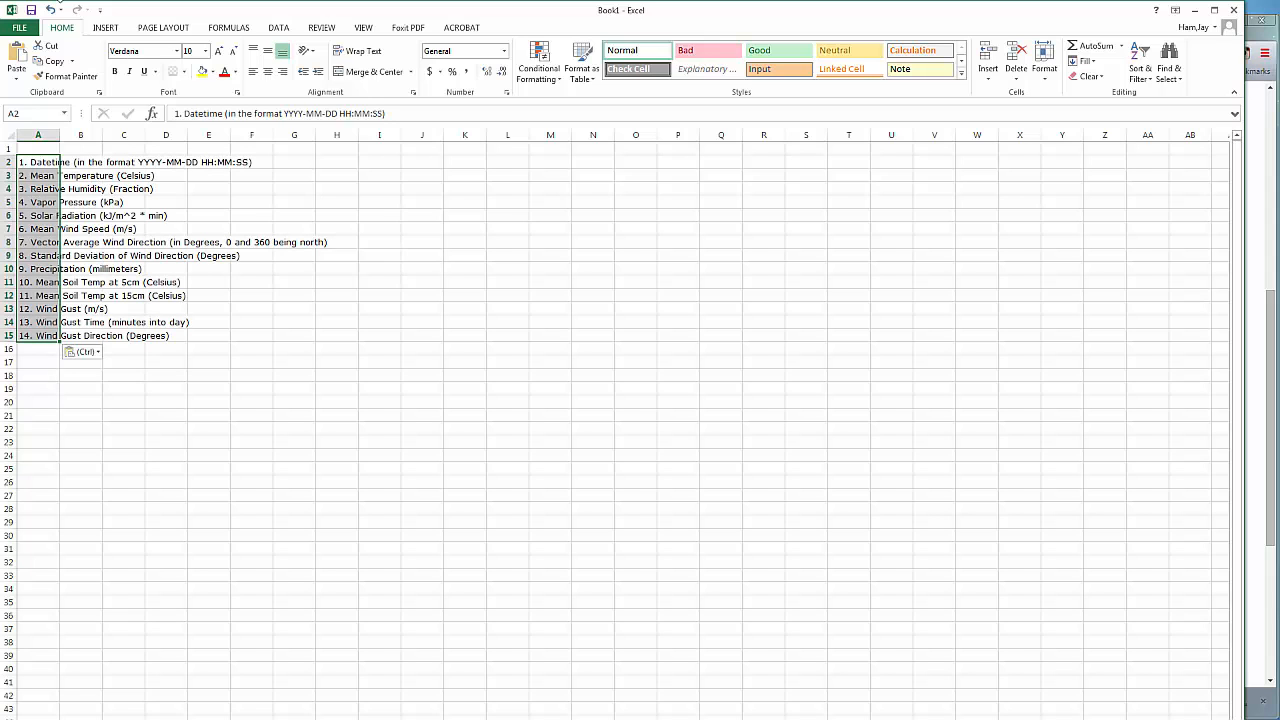
left_click_drag(60, 134, 327, 134)
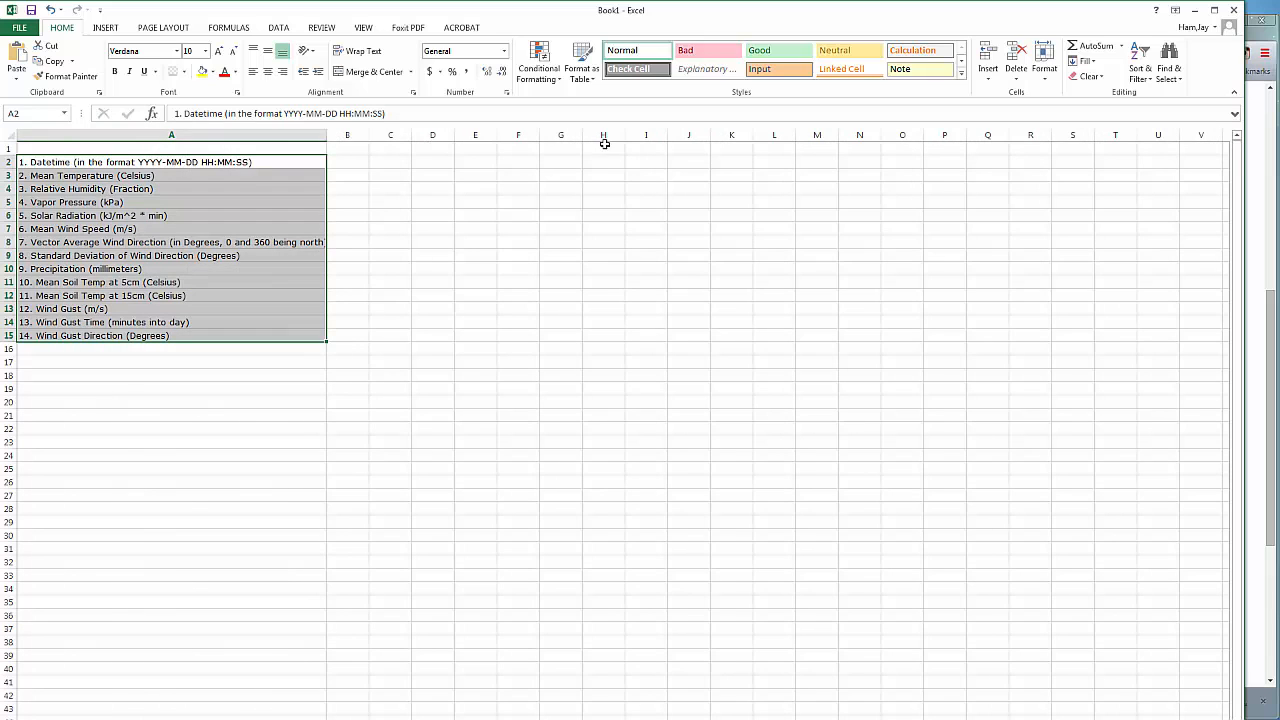
Copy the list in A2:A15 and paste it transposed across row 1, starting at cell B1
left_click(170, 190)
left_click_drag(166, 160, 179, 340)
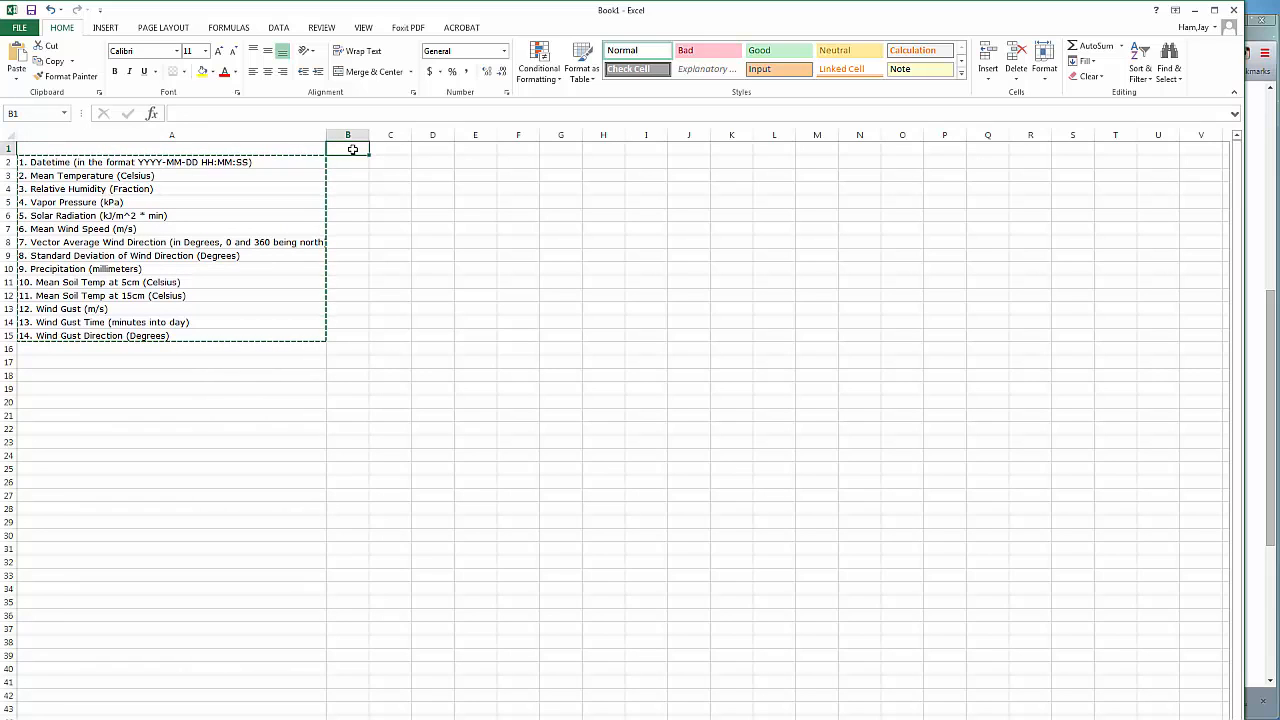
left_click(17, 80)
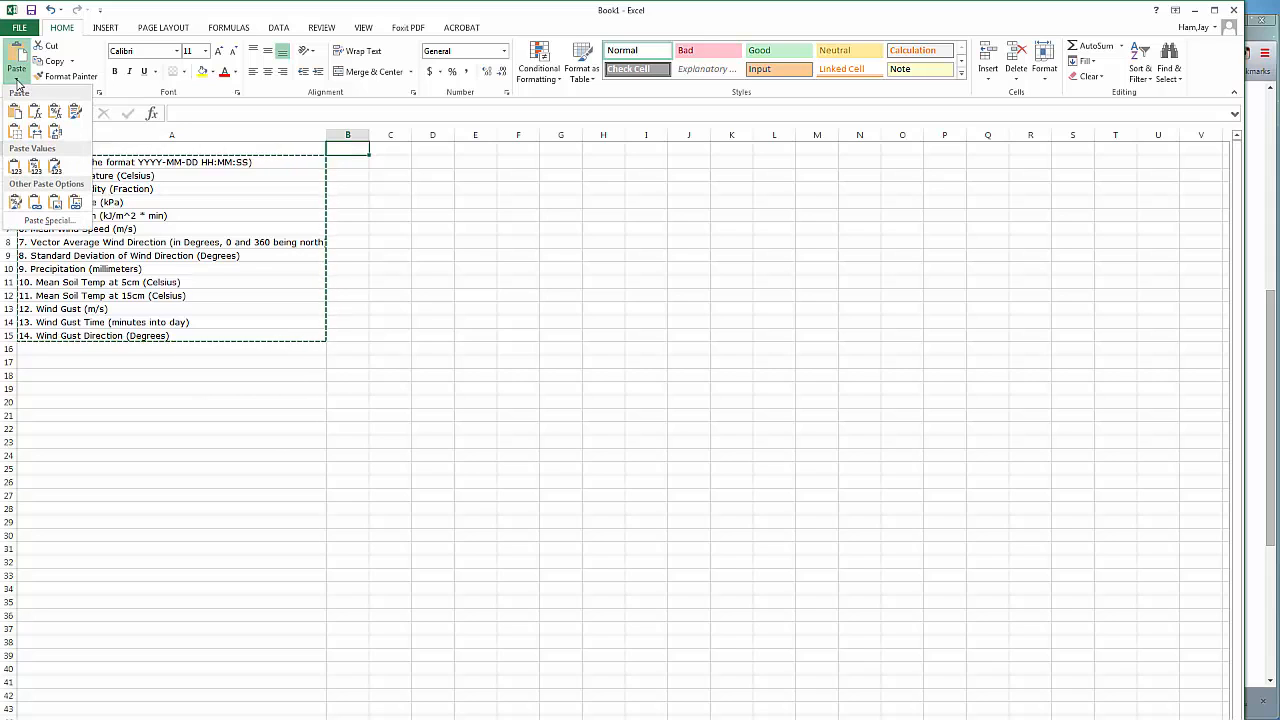
left_click(59, 220)
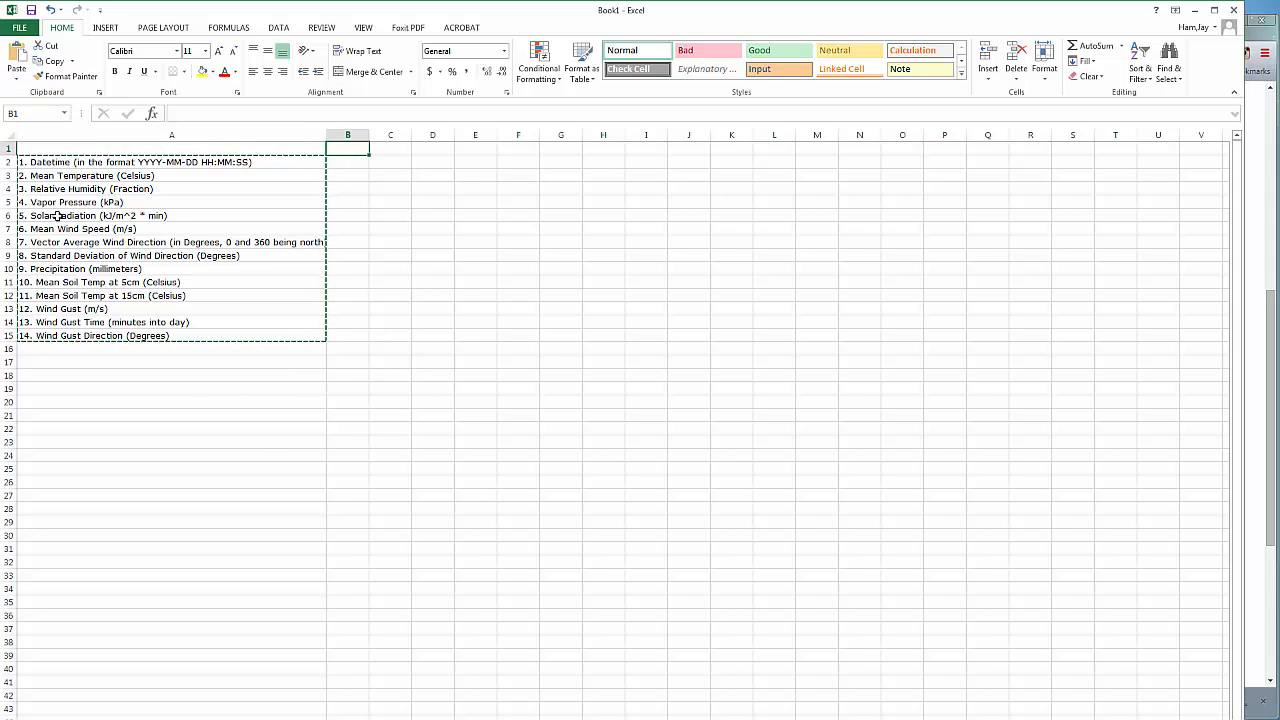
left_click(616, 632)
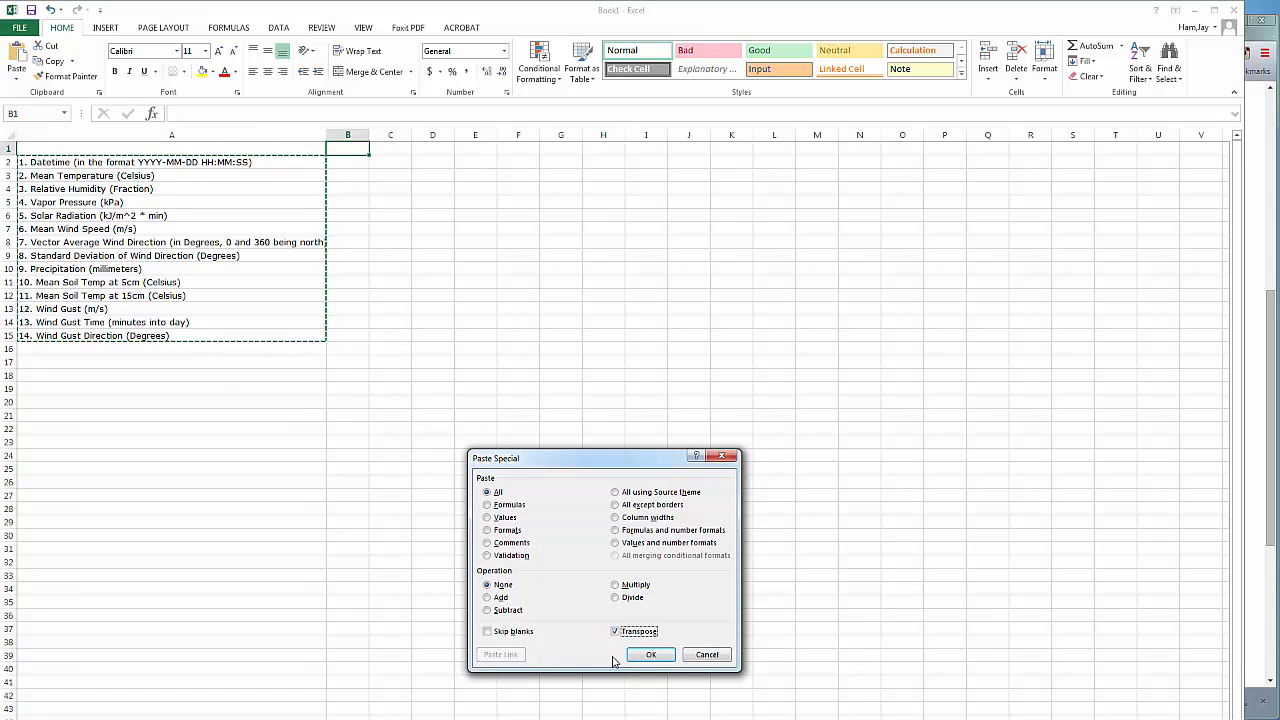
left_click(643, 654)
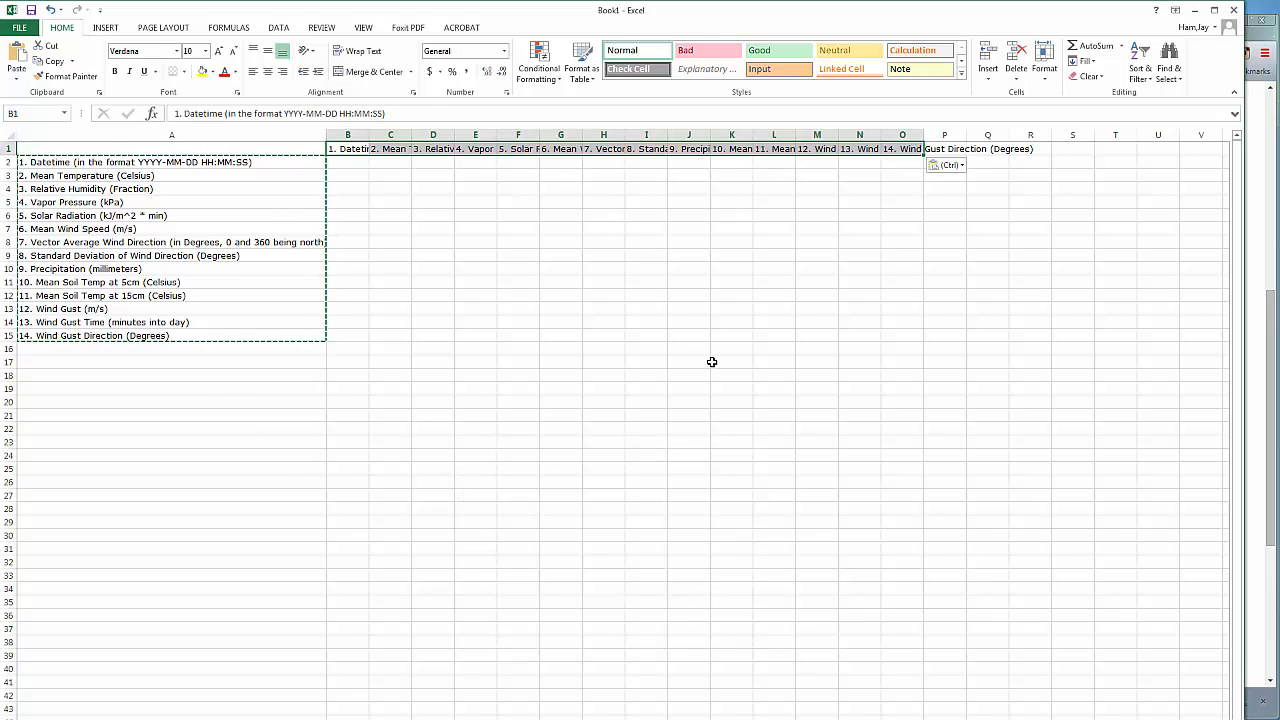
Delete the original vertical list from cells A2:A15
left_click(711, 361)
left_click(156, 161)
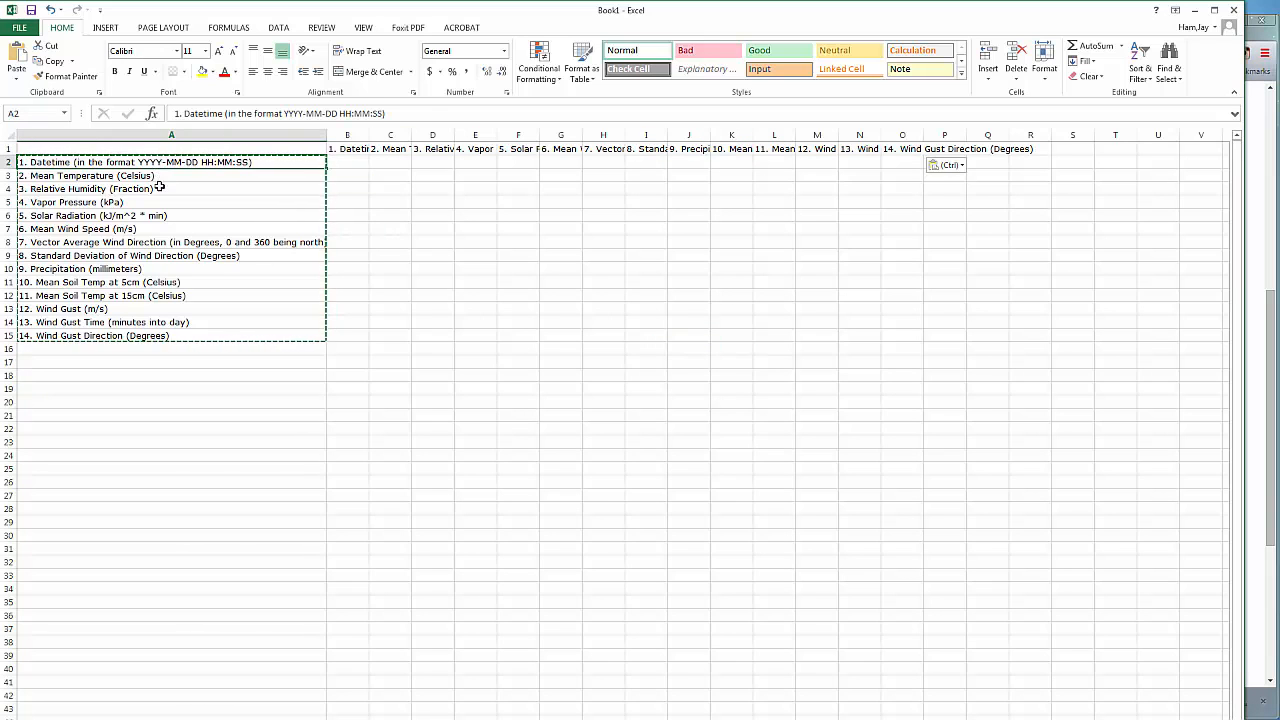
left_click_drag(162, 336, 162, 336)
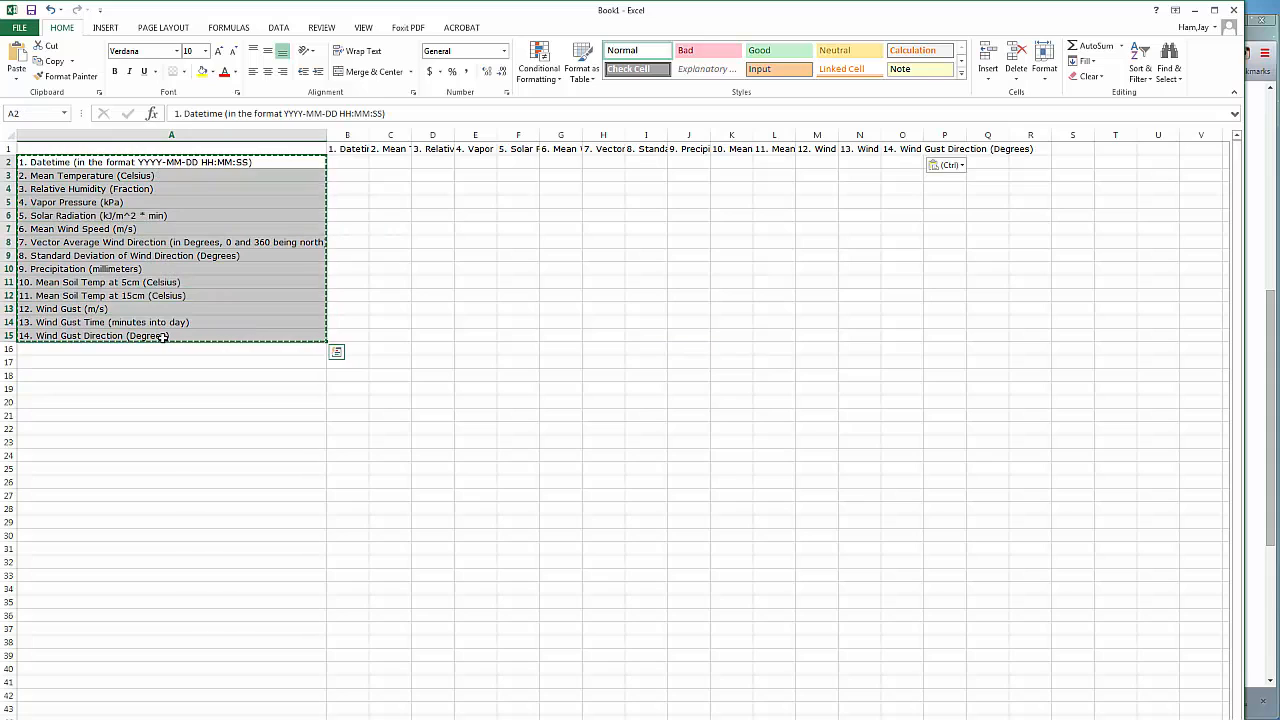
key("Delete")
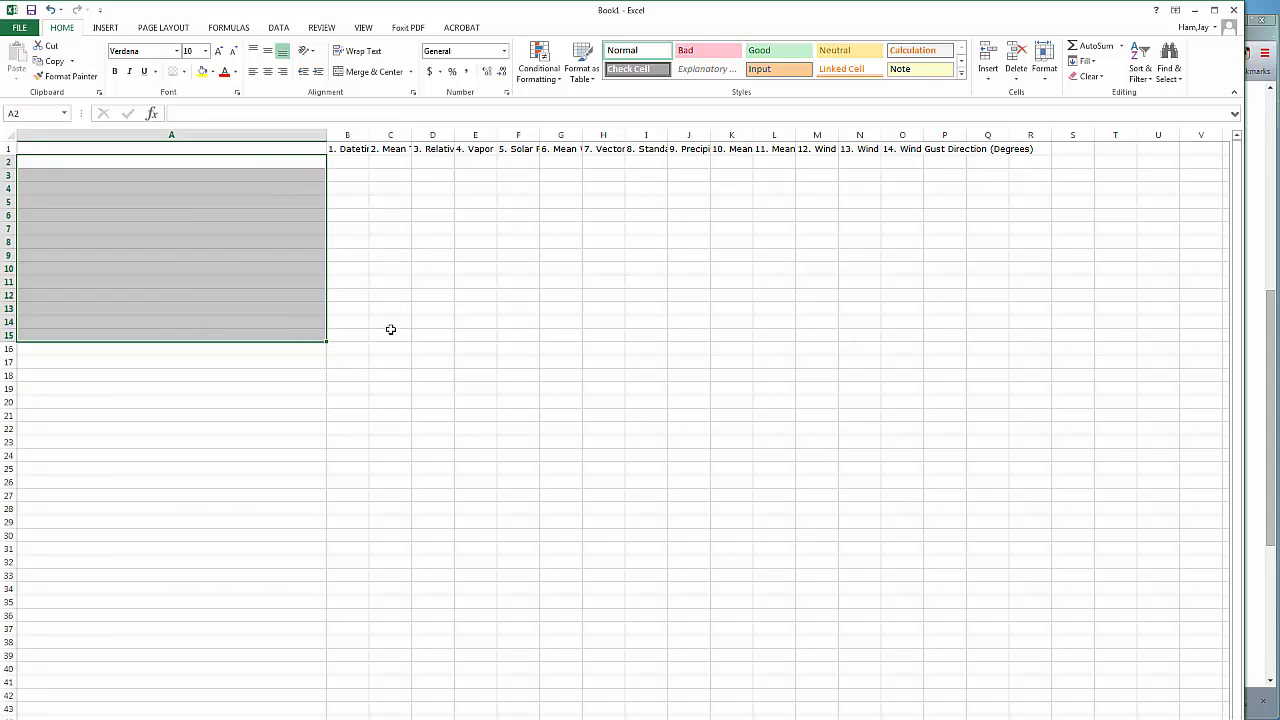
left_click(421, 336)
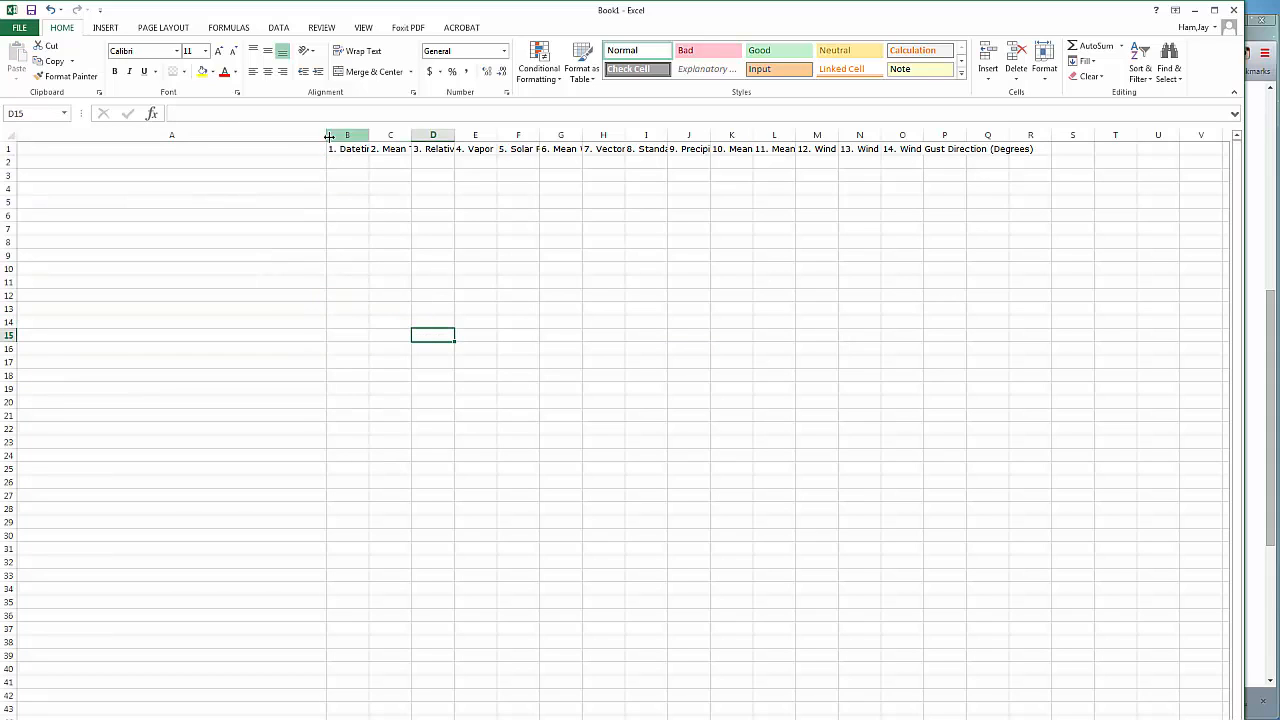
Narrow column A and enter the header "loc" in cell A1
left_click_drag(326, 134, 119, 134)
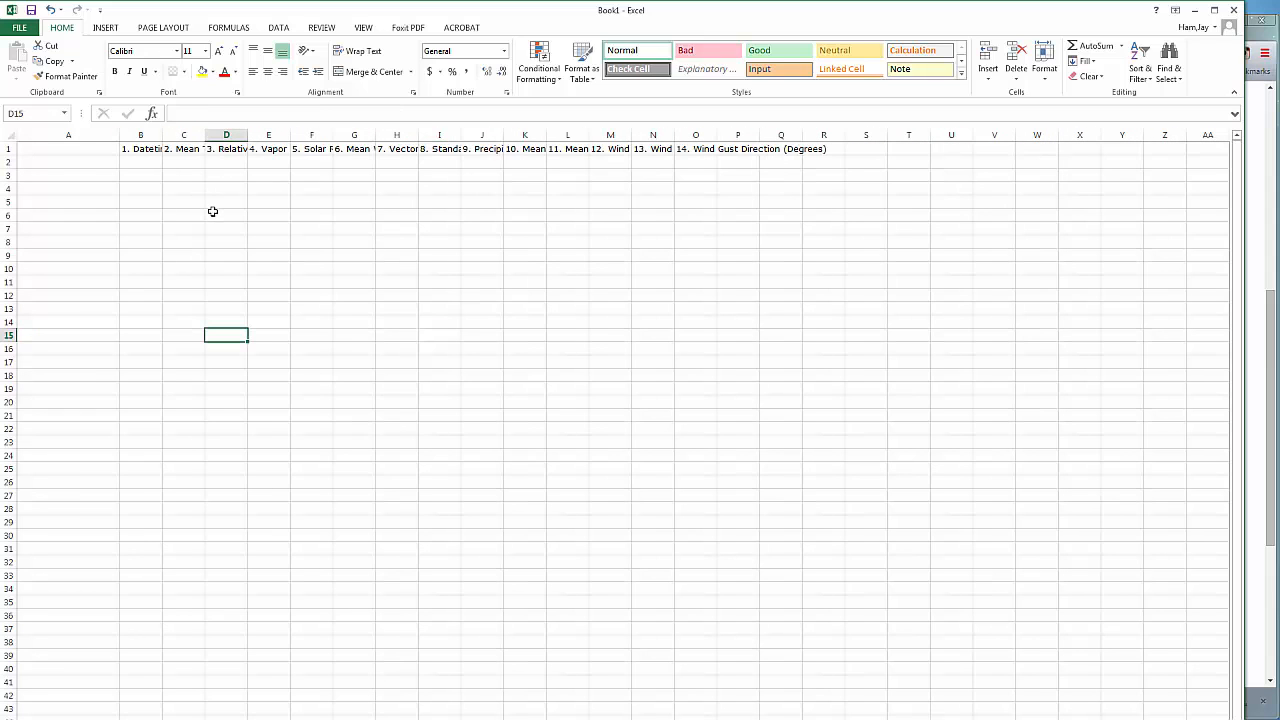
left_click(59, 148)
type("loc")
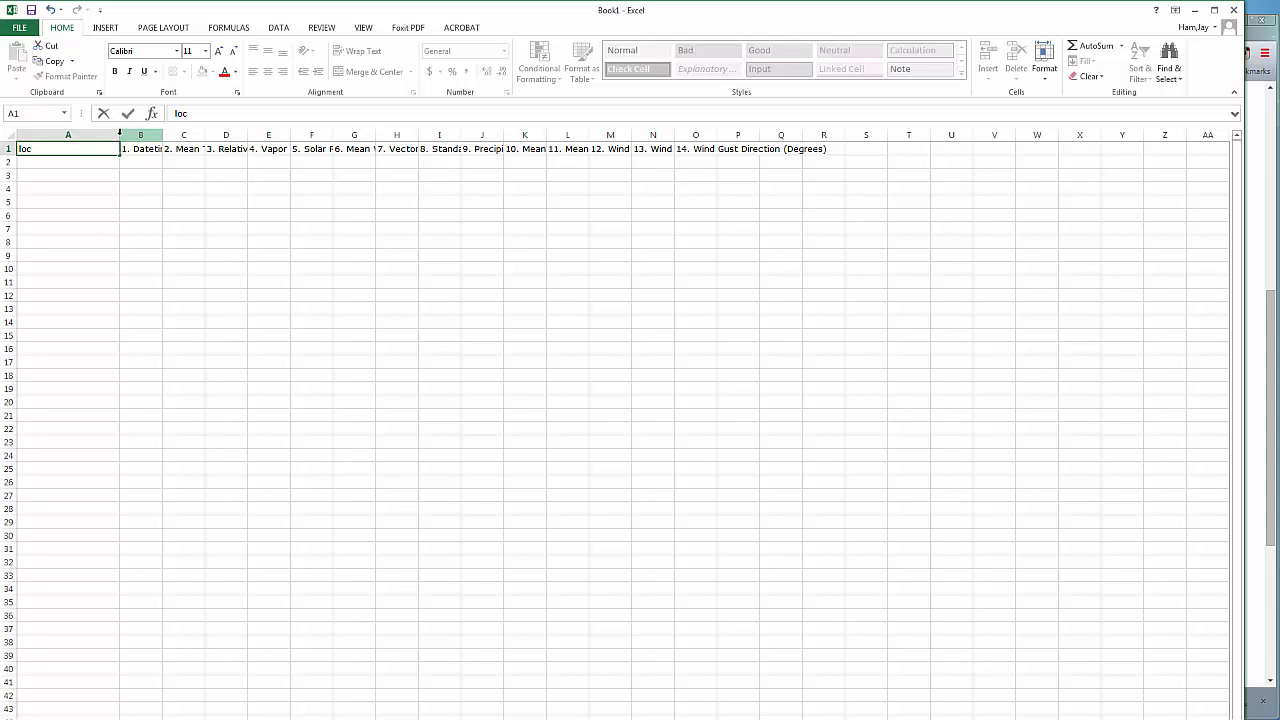
left_click(114, 135)
left_click(178, 239)
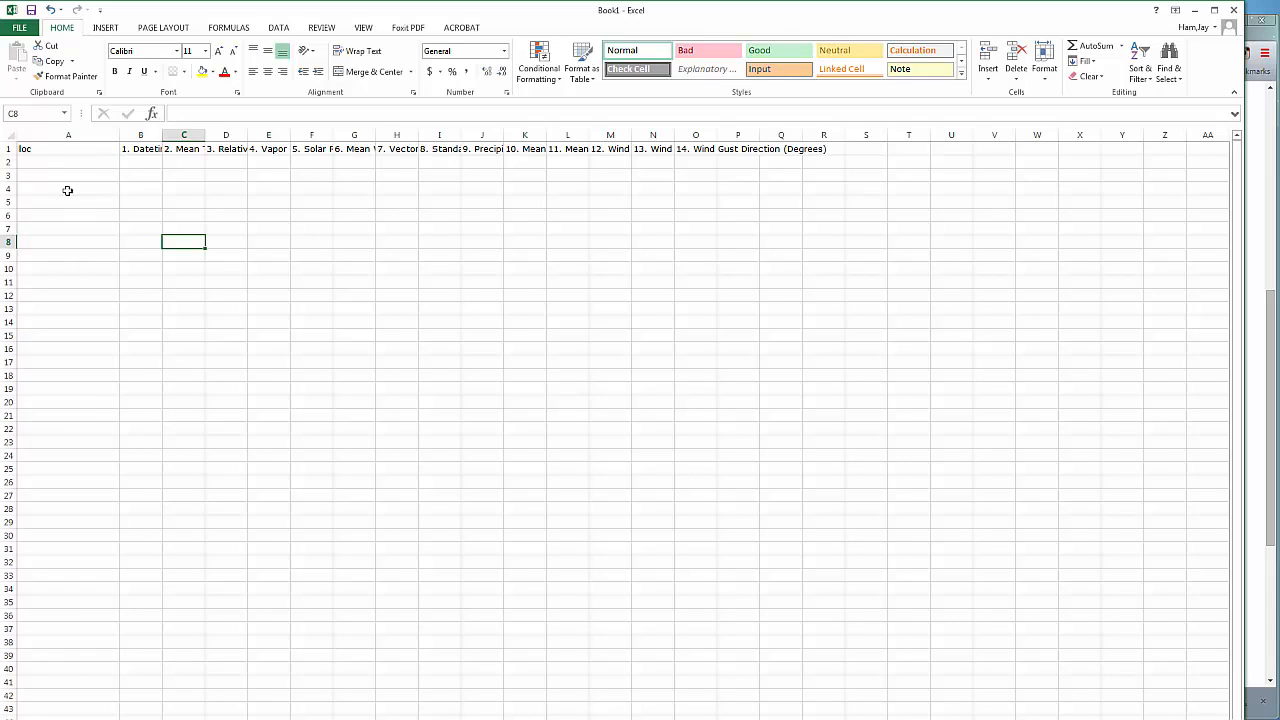
AutoFit the column widths to the row 1 headers, and widen column A slightly
left_click(7, 148)
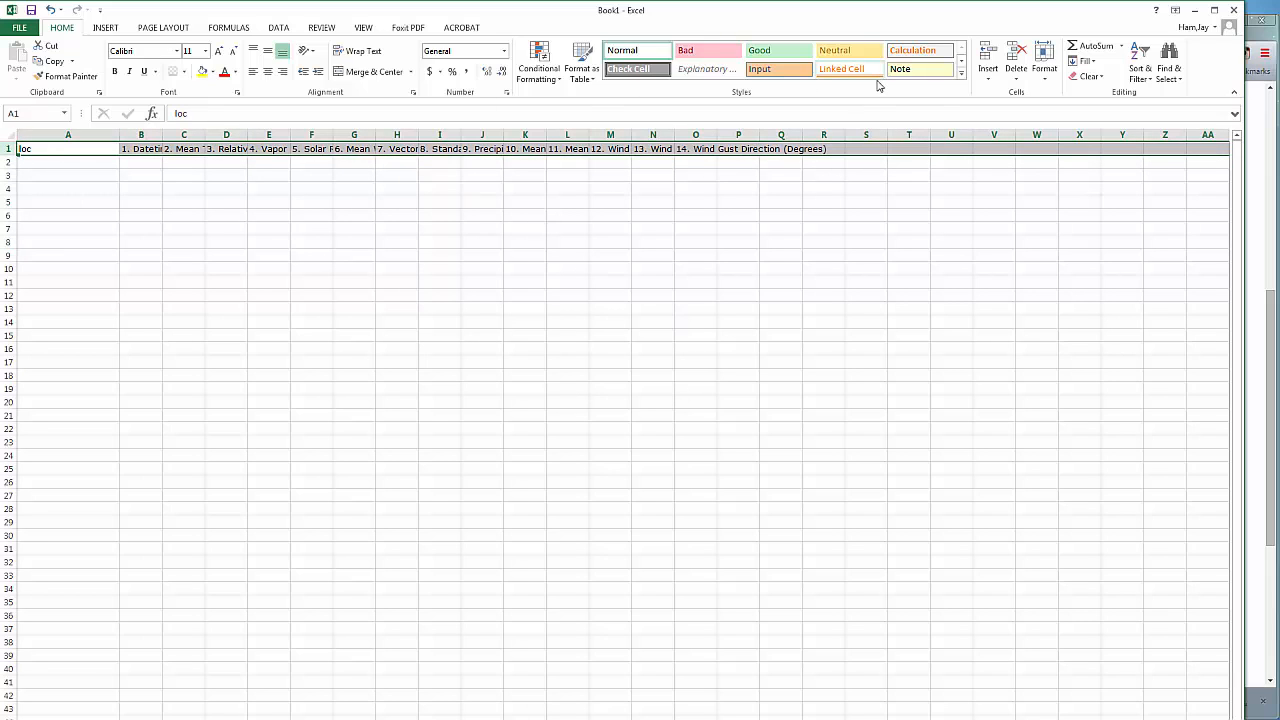
left_click(1044, 70)
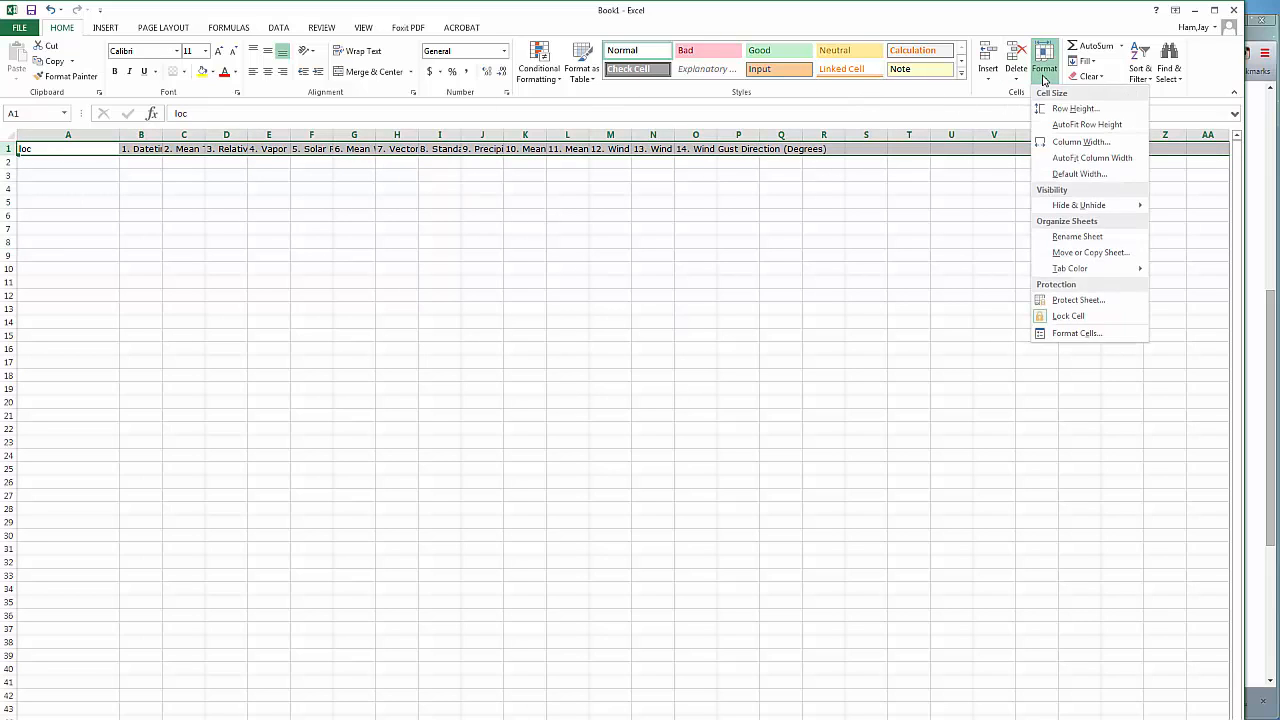
left_click(1062, 158)
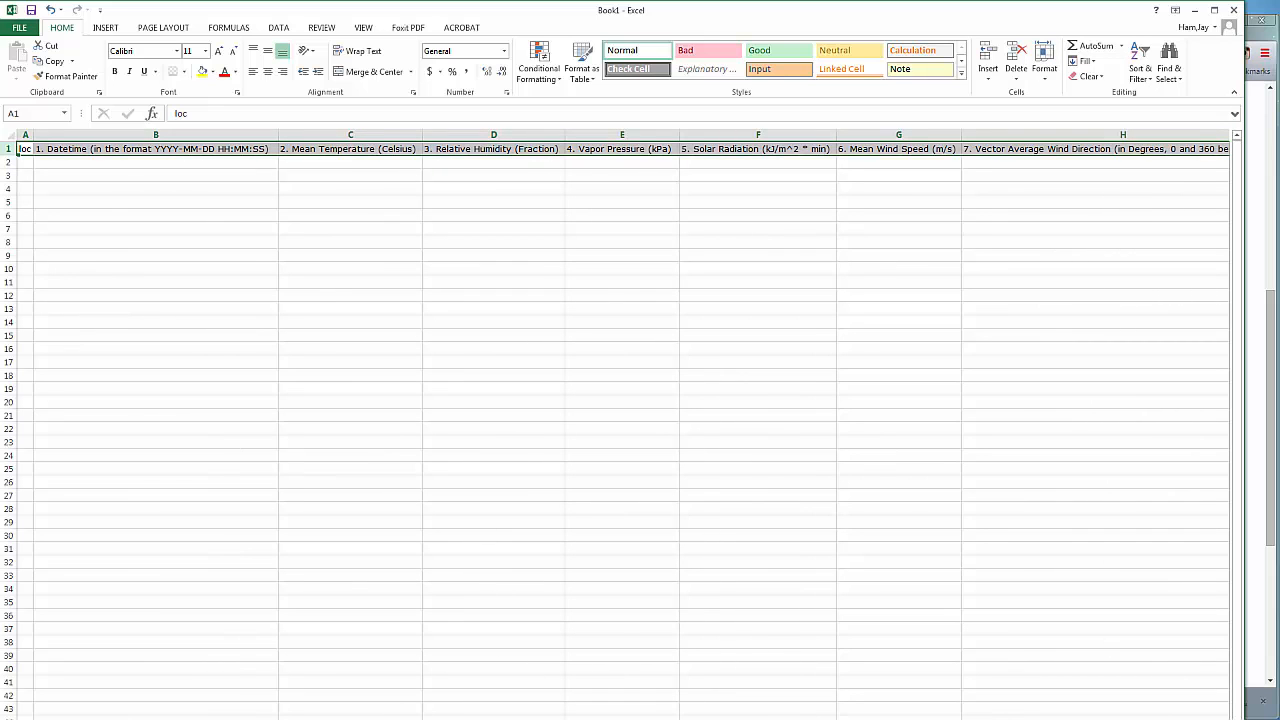
scroll(640, 400, "right", 8)
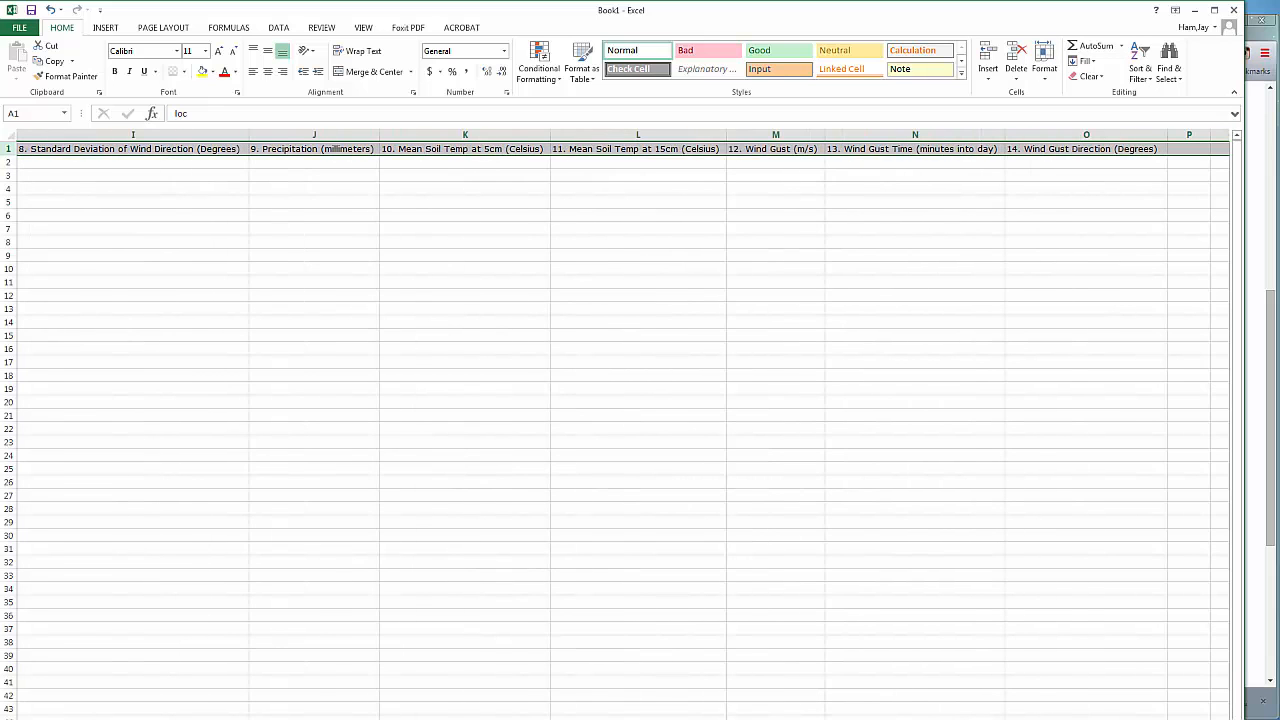
scroll(575, 580, "left", 8)
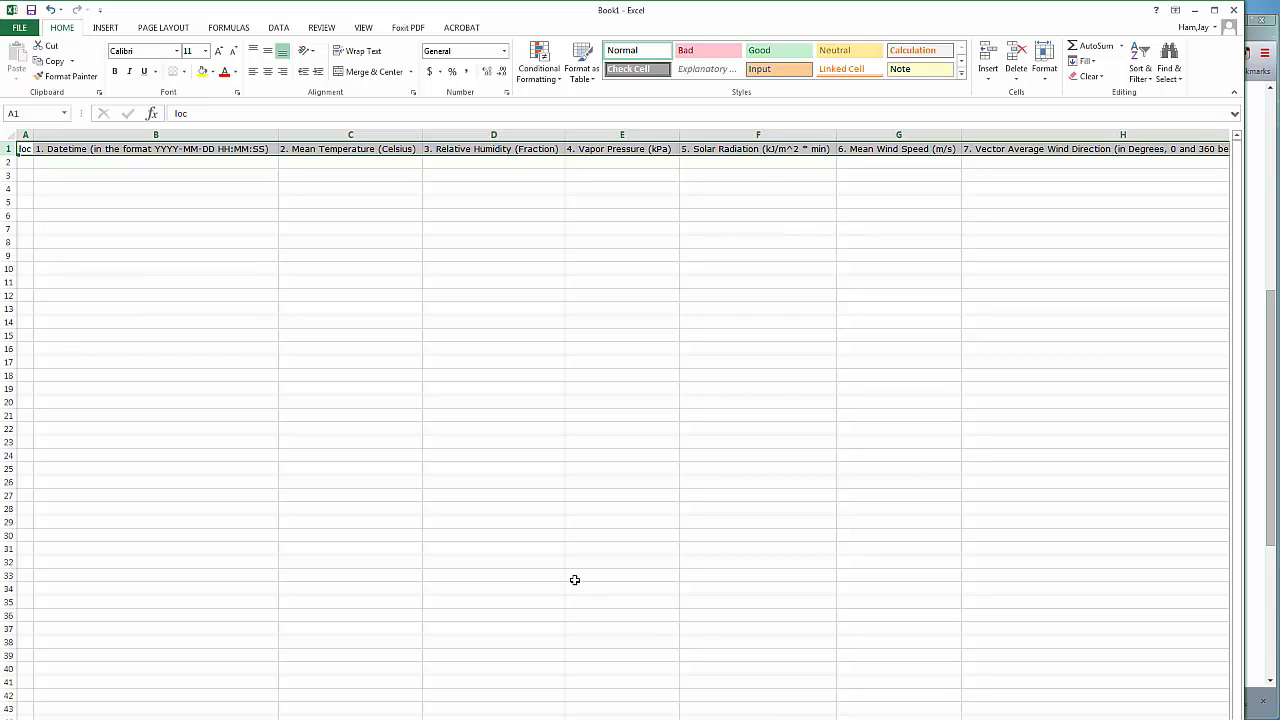
left_click_drag(35, 134, 51, 134)
left_click(134, 217)
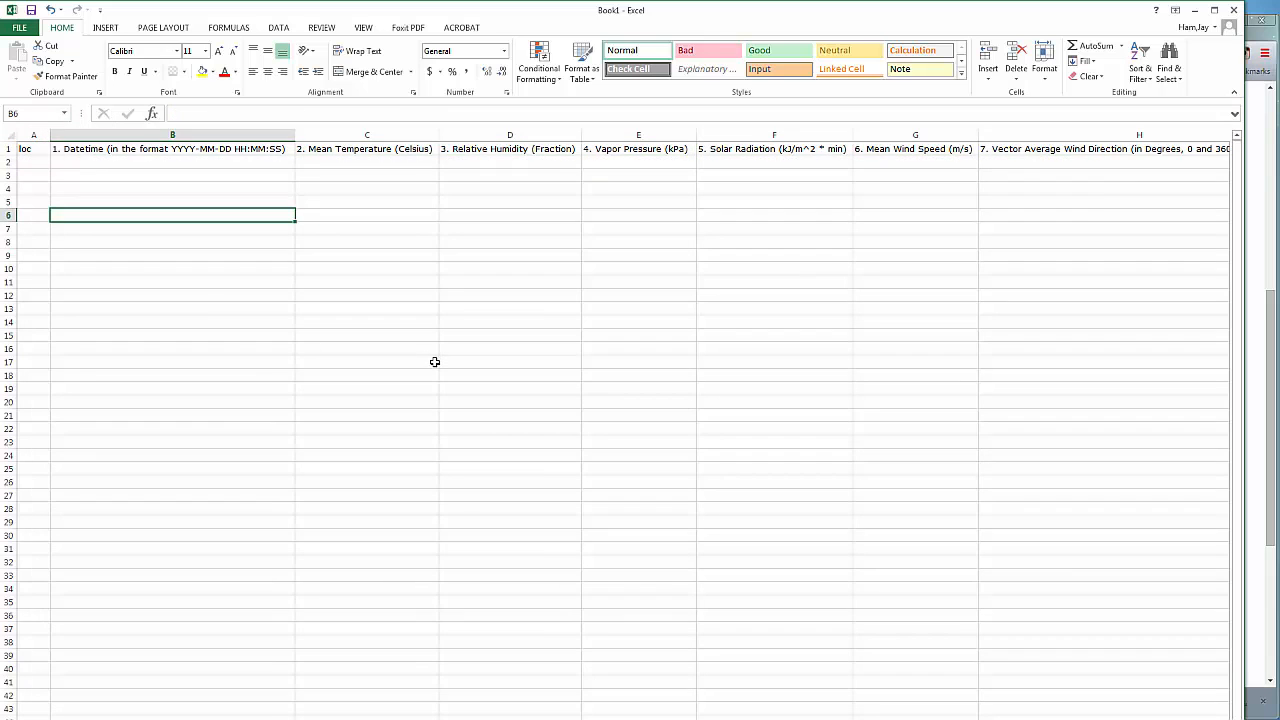
left_click(536, 358)
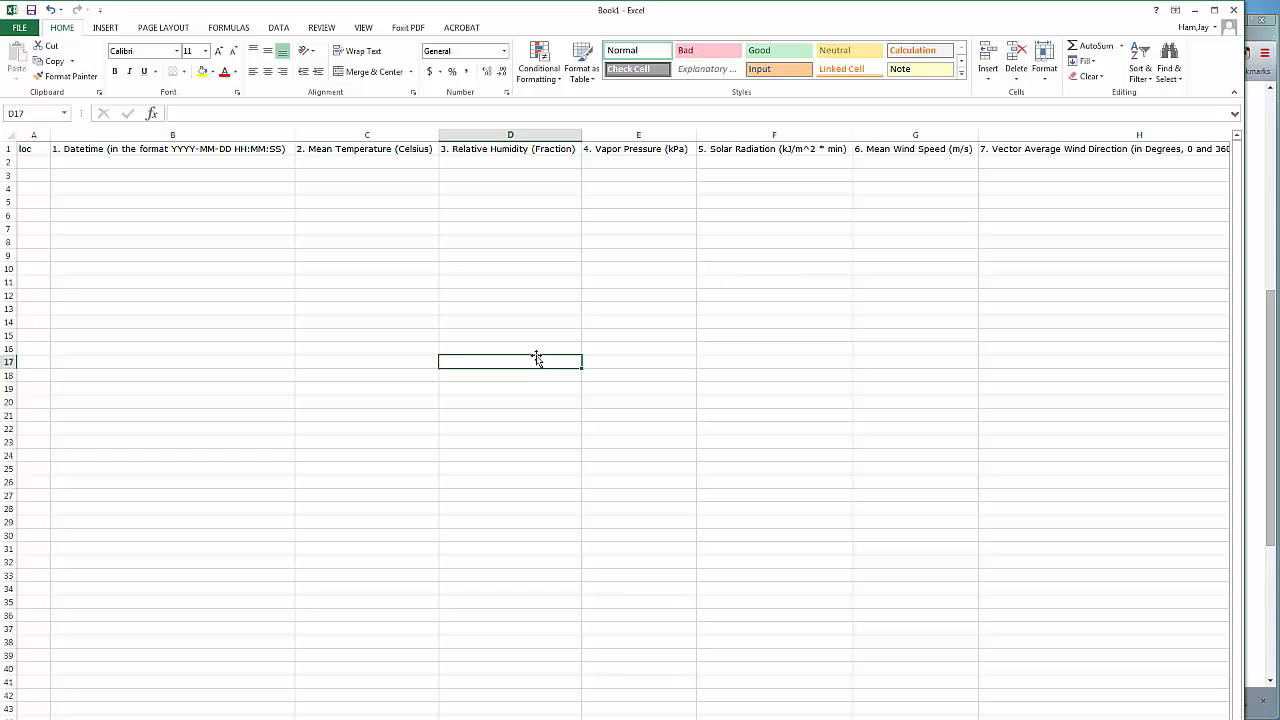
Save the workbook as CoagmetDailyHeader in the SOCR_322_522_2016 folder
left_click(33, 28)
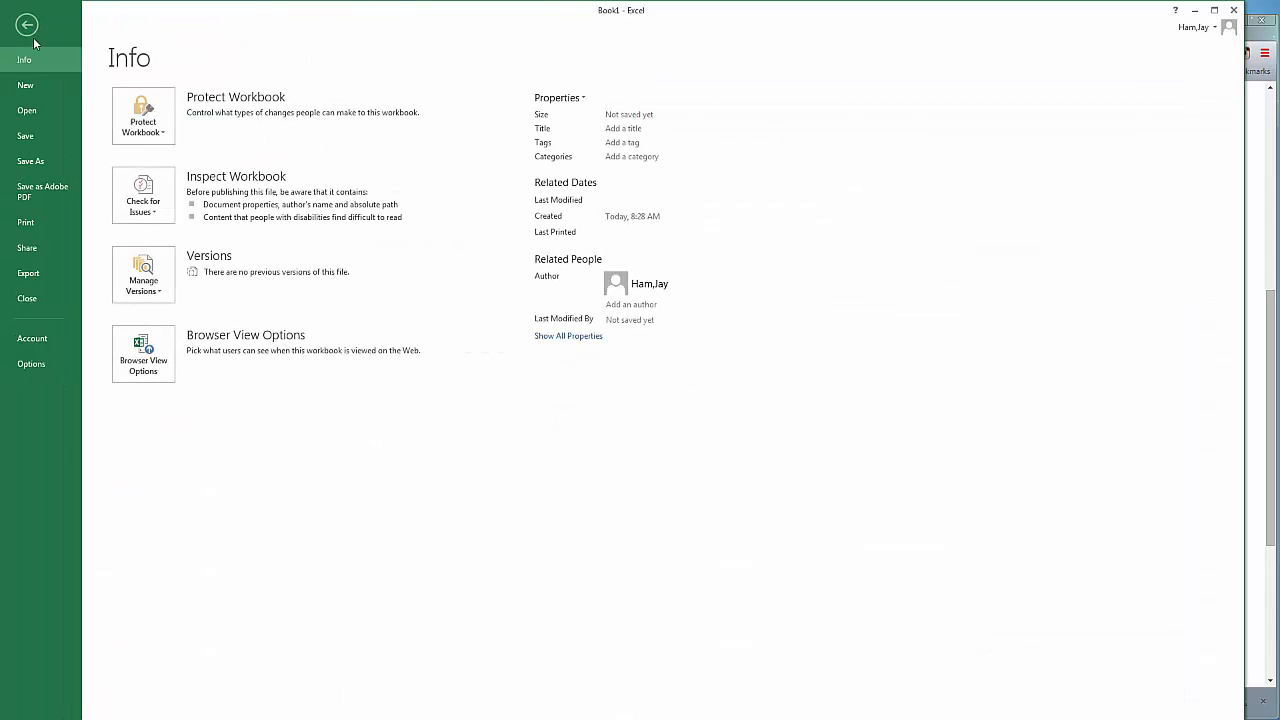
left_click(32, 163)
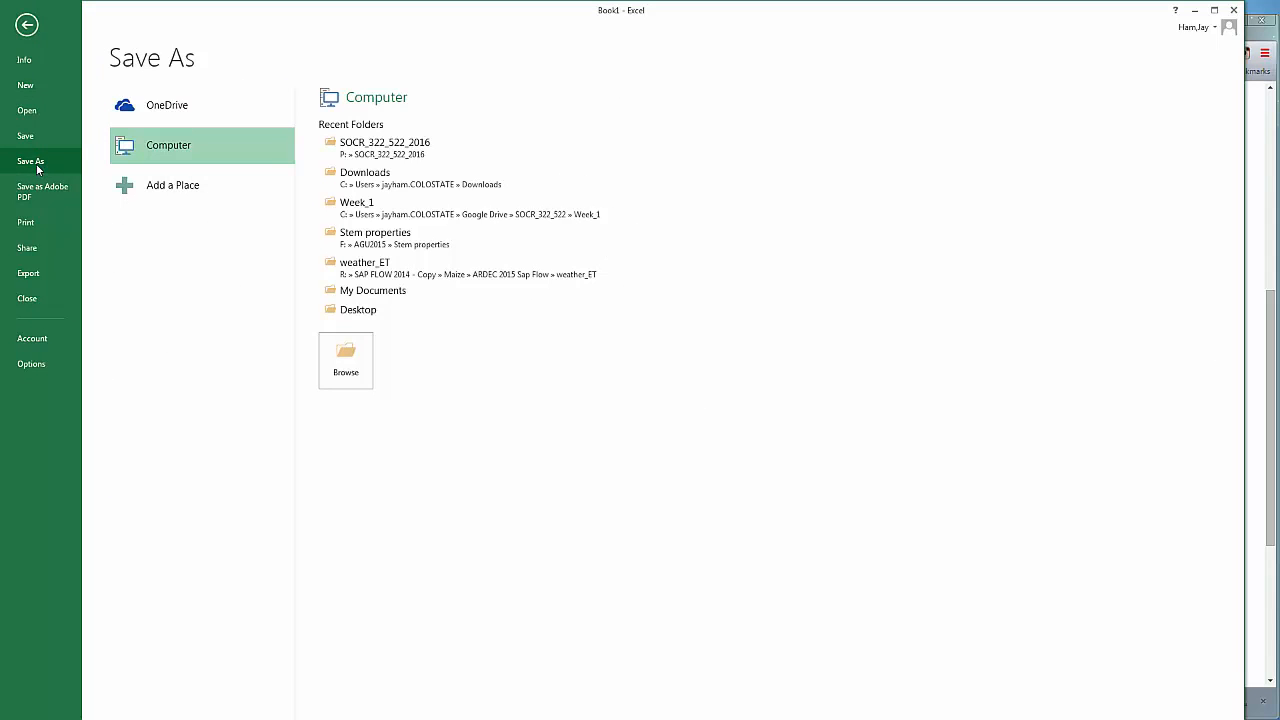
left_click(385, 142)
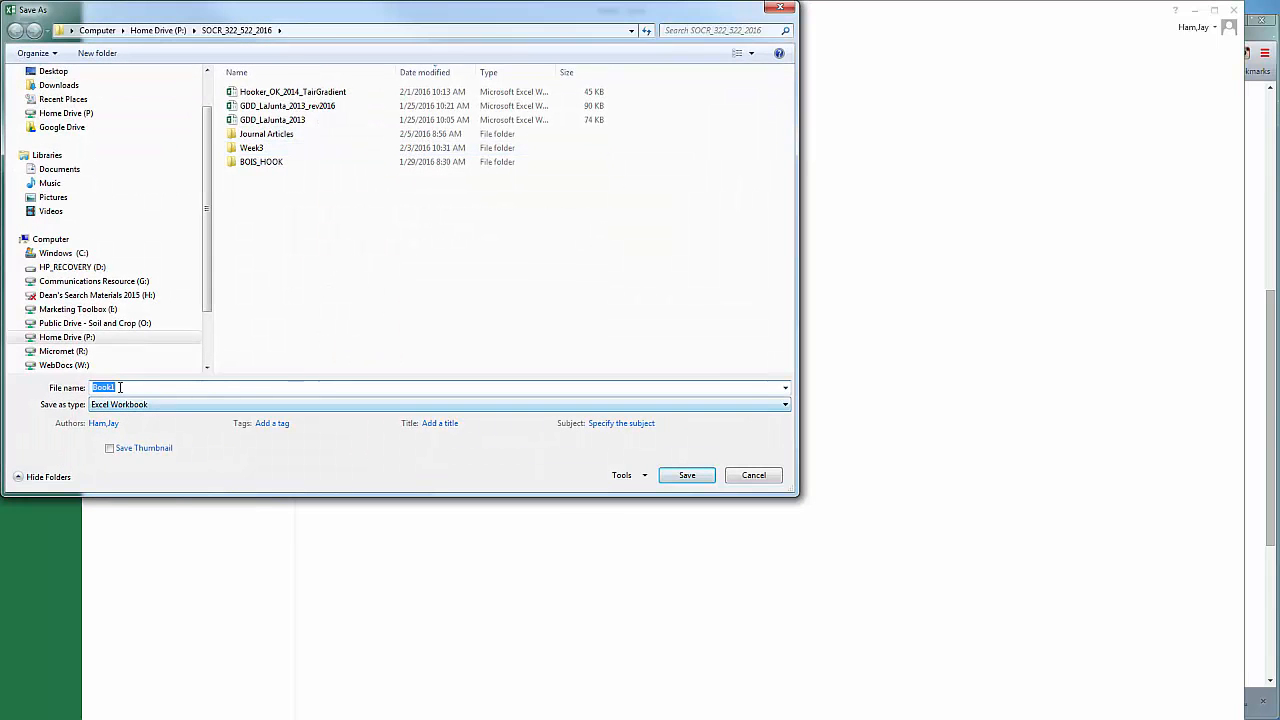
type("CoagmetDailyHeader")
left_click(684, 477)
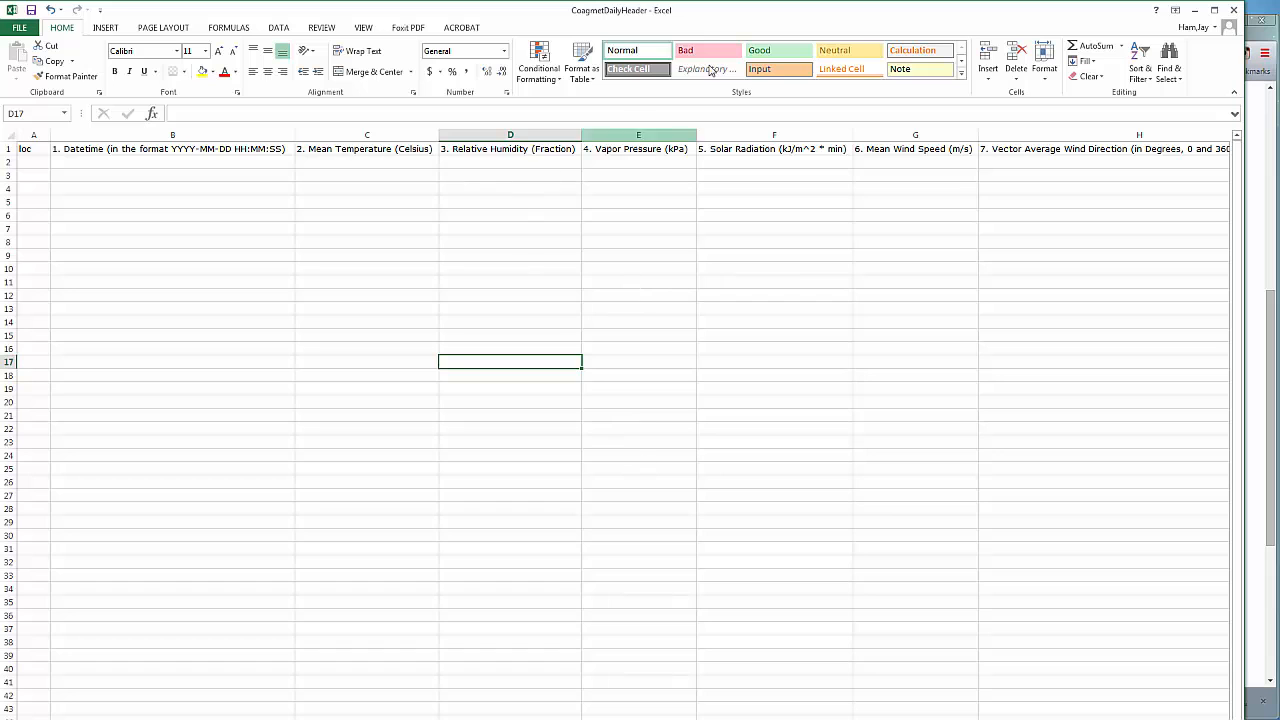
Switch to Chrome, return to the CoAgMet homepage and open its Raw Data Access form
left_click_drag(811, 11, 798, 96)
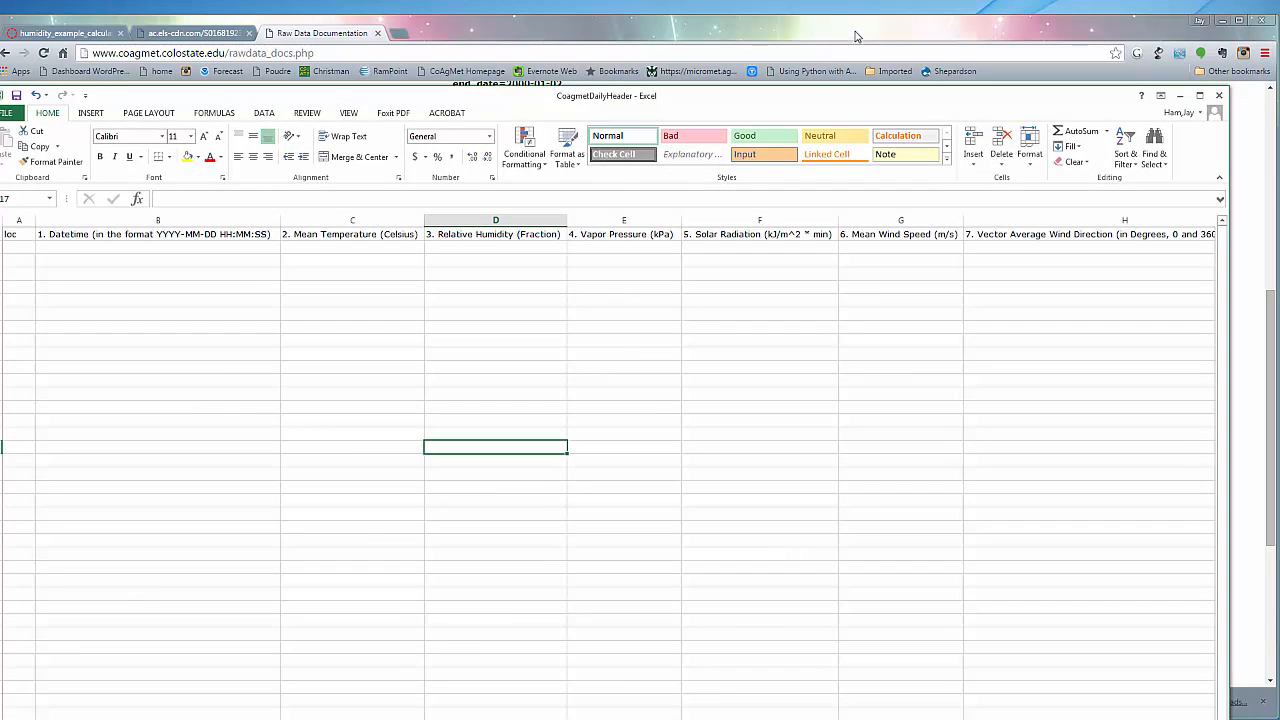
left_click(854, 32)
scroll(871, 426, "up", 3)
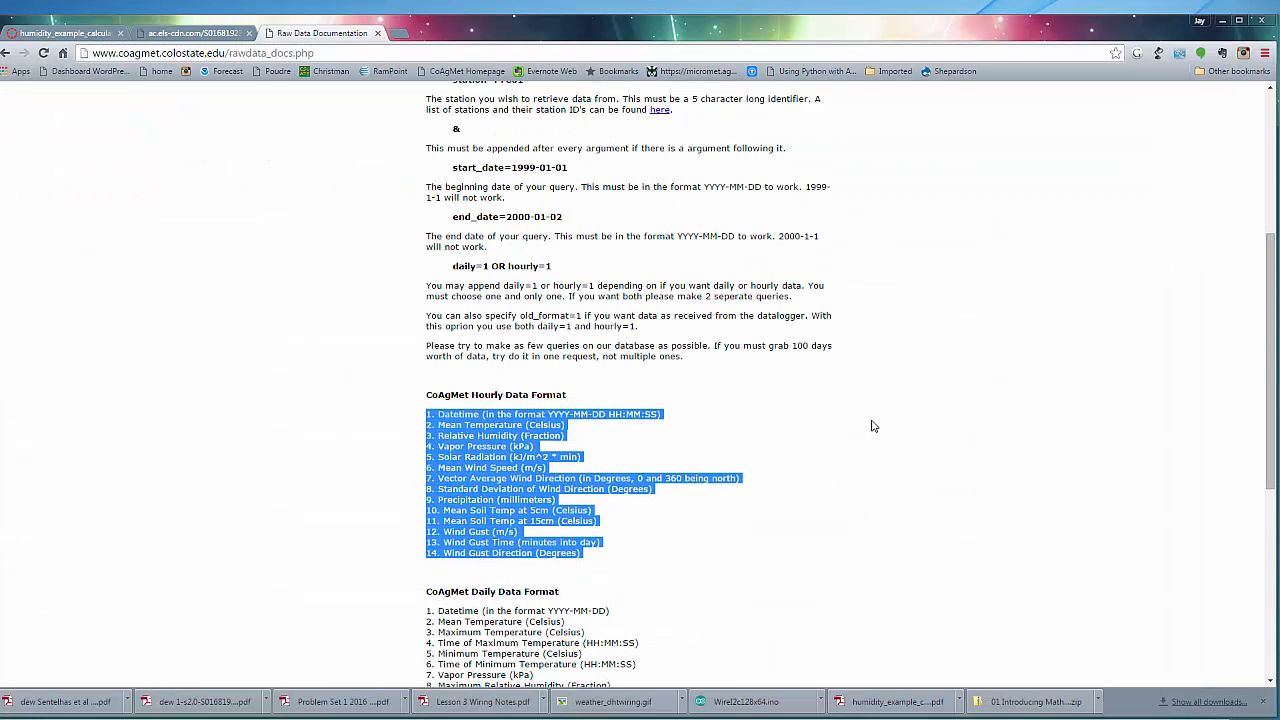
left_click(7, 52)
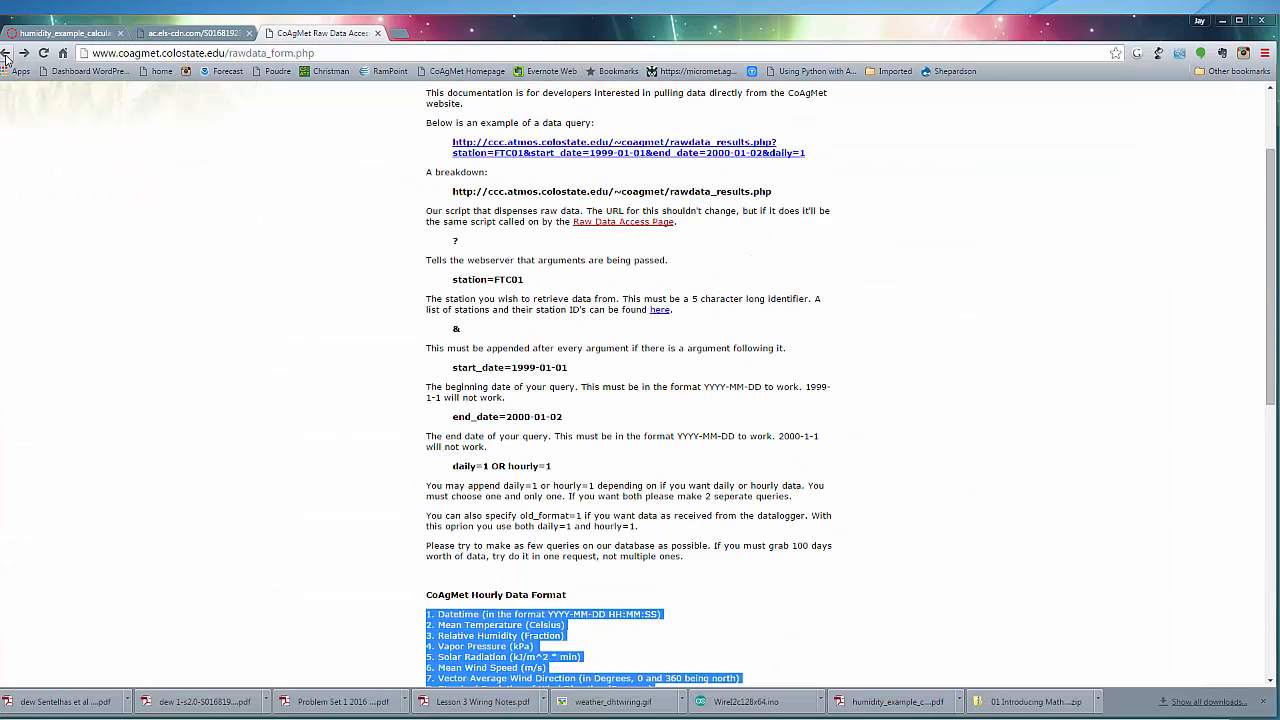
scroll(860, 420, "up", 2)
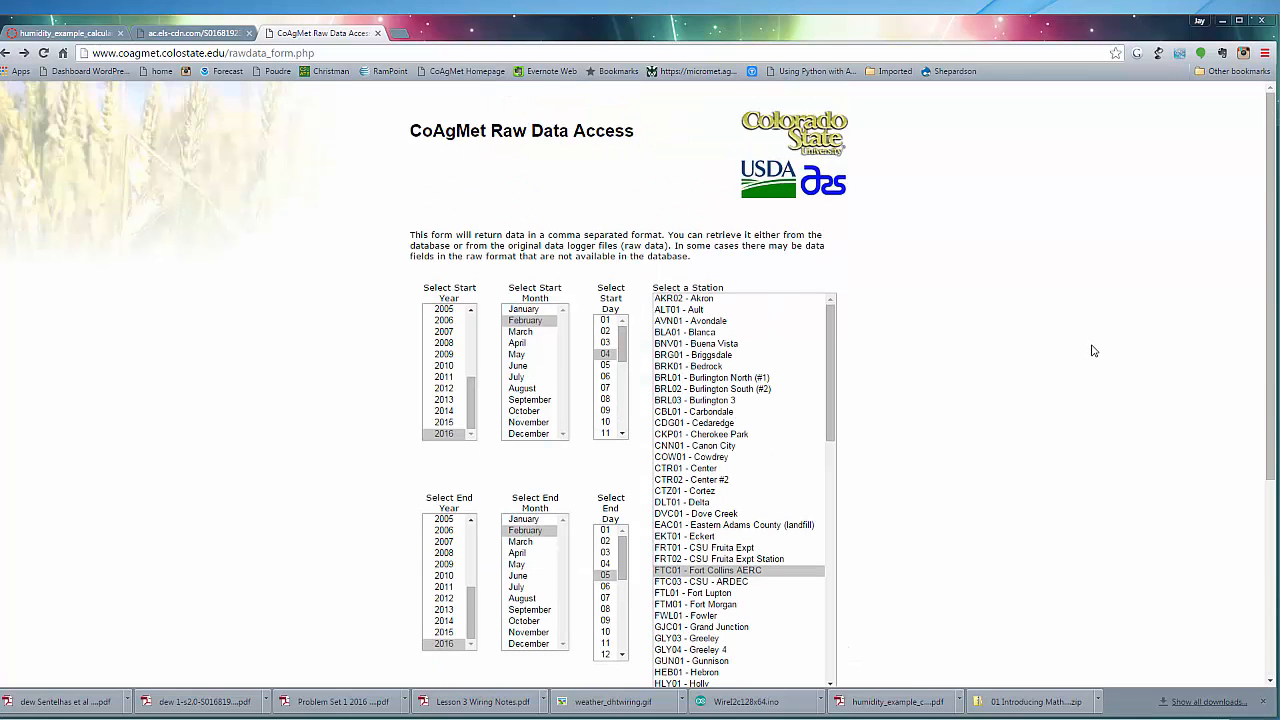
scroll(1091, 346, "down", 1)
left_click(6, 52)
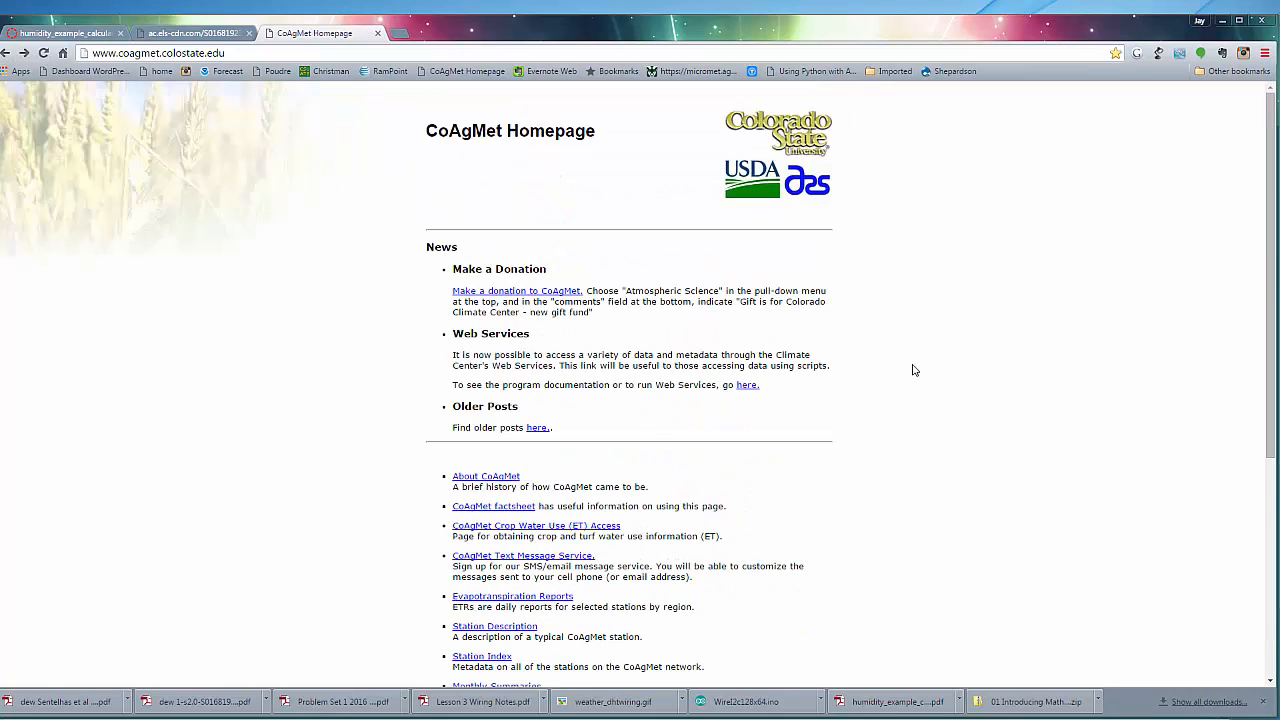
scroll(912, 370, "down", 5)
left_click(502, 477)
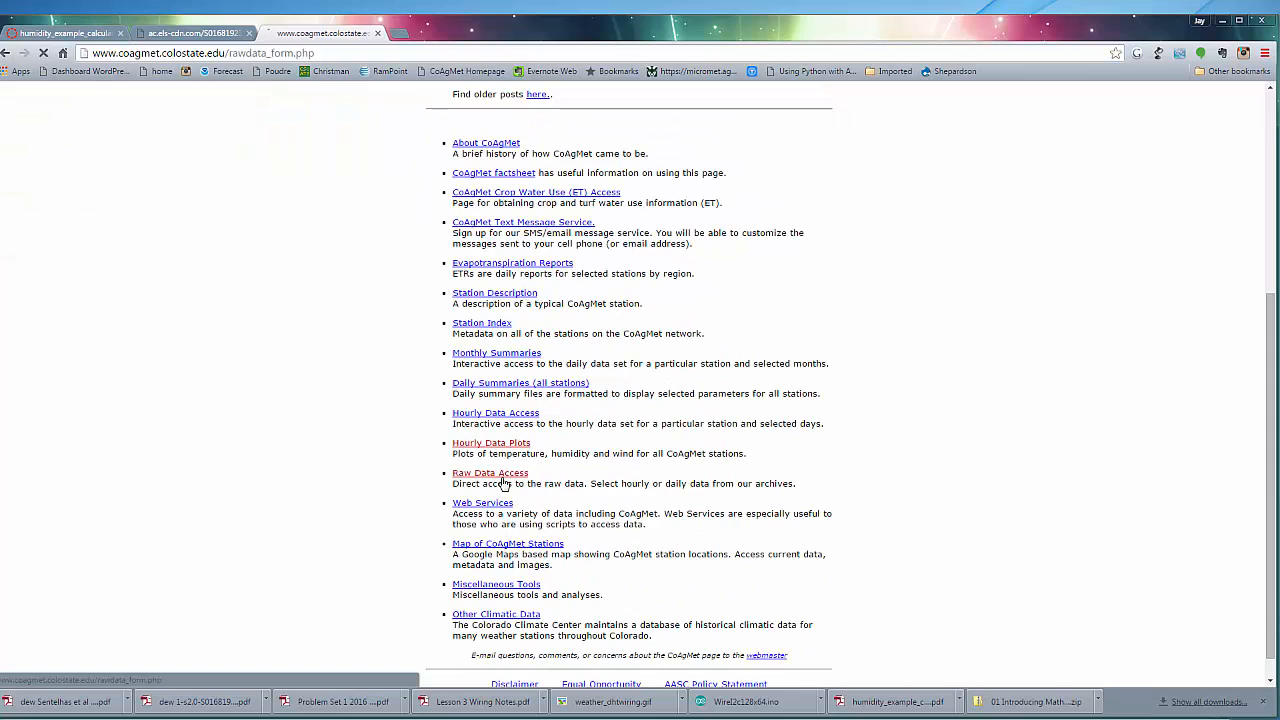
Request hourly data instead of daily data in the raw data form
scroll(993, 488, "down", 3)
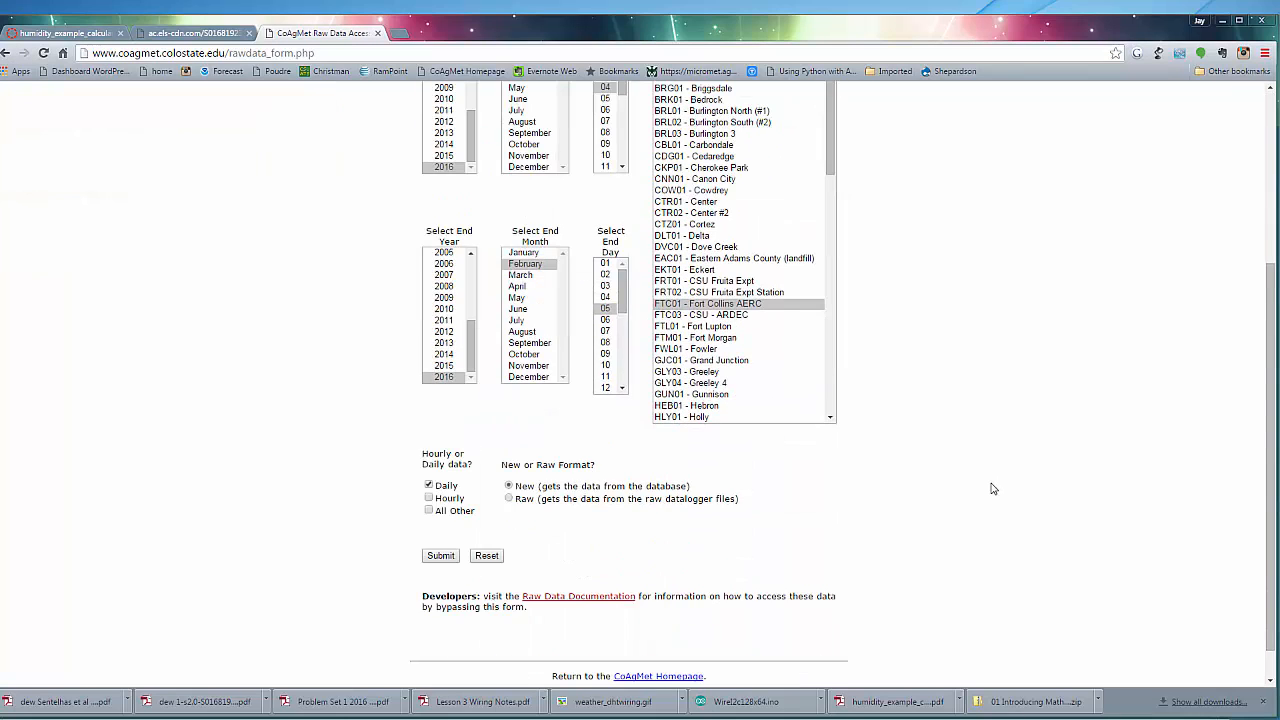
left_click(428, 485)
left_click(429, 498)
Set the query's date range from July 30, 2015 to August 2, 2015
scroll(900, 555, "up", 3)
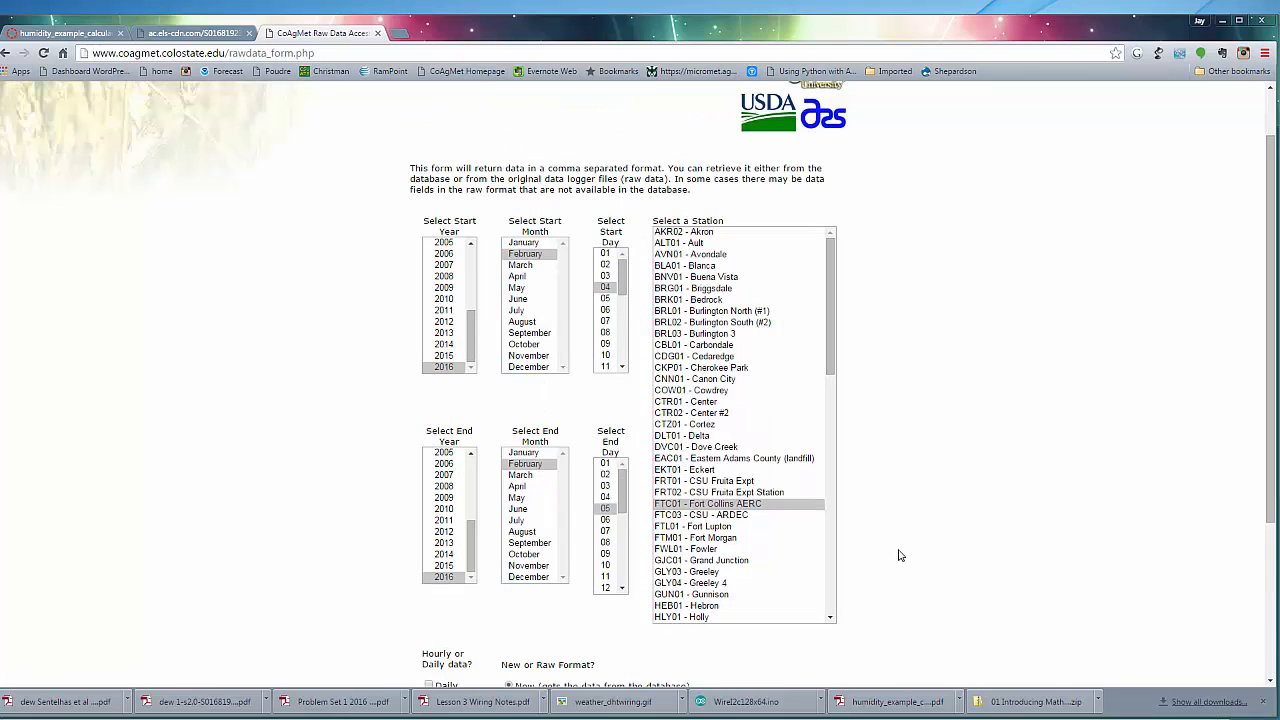
left_click(446, 356)
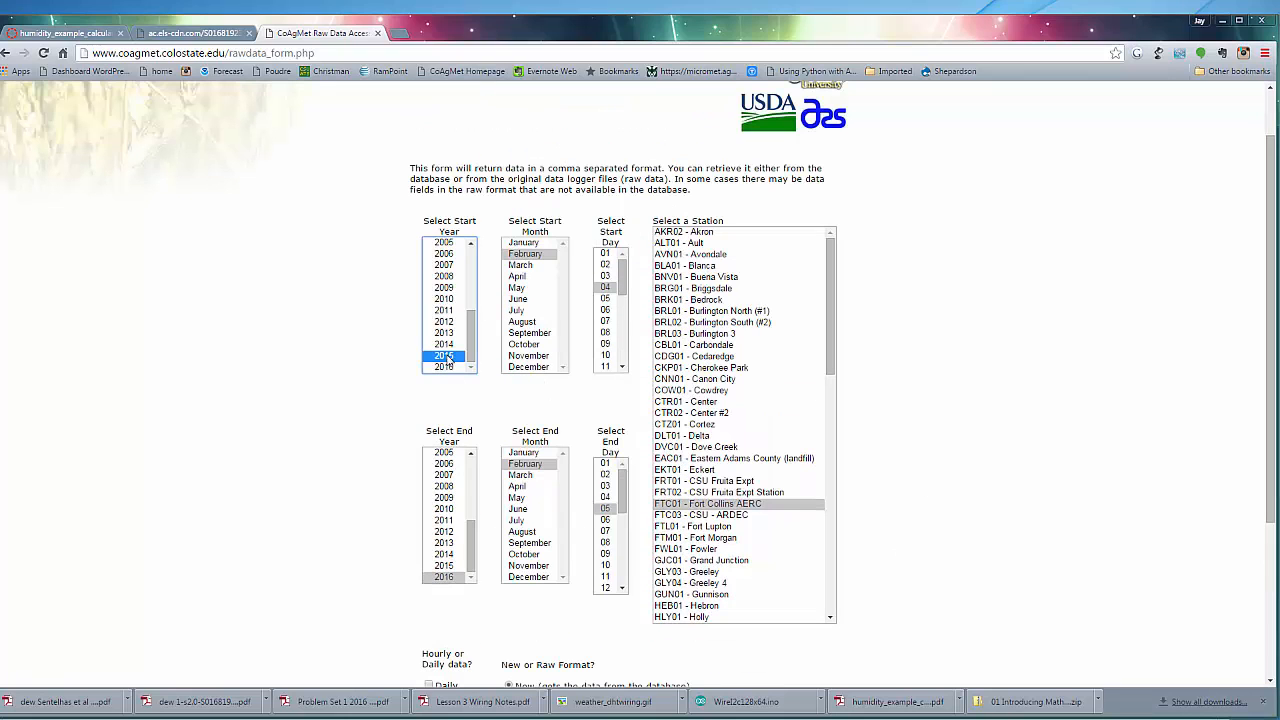
left_click(455, 566)
left_click(527, 314)
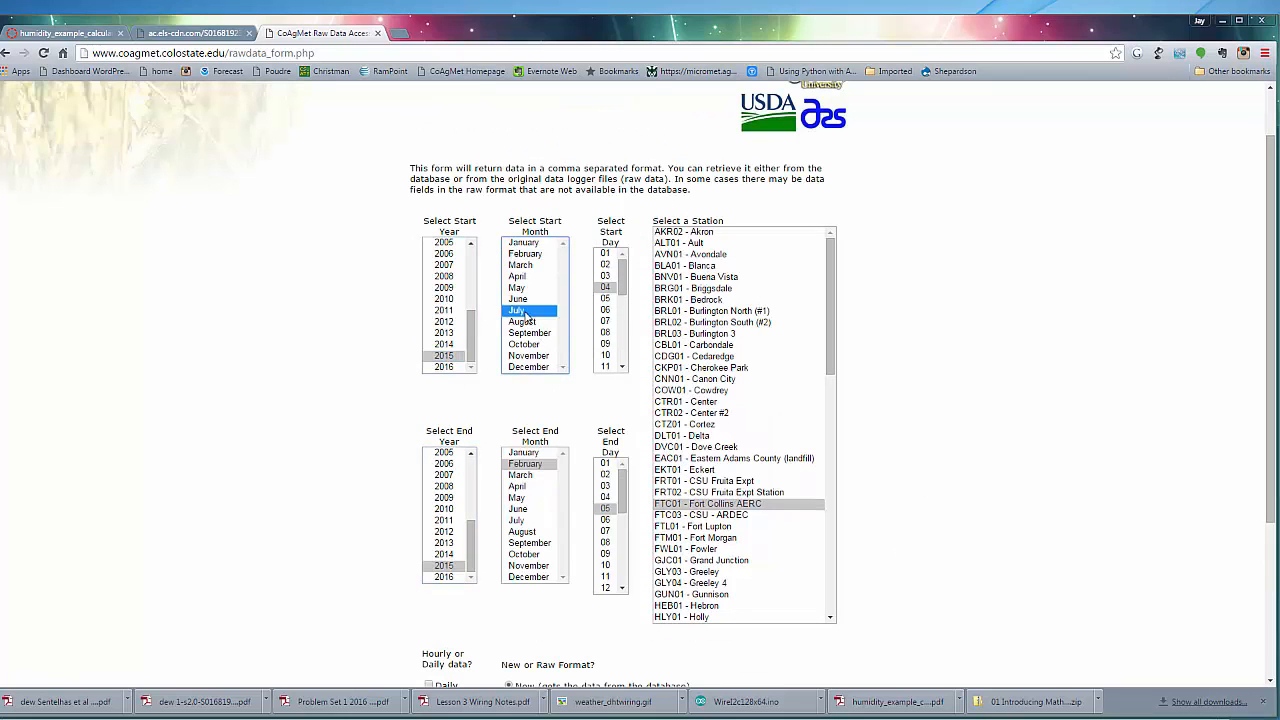
left_click(535, 532)
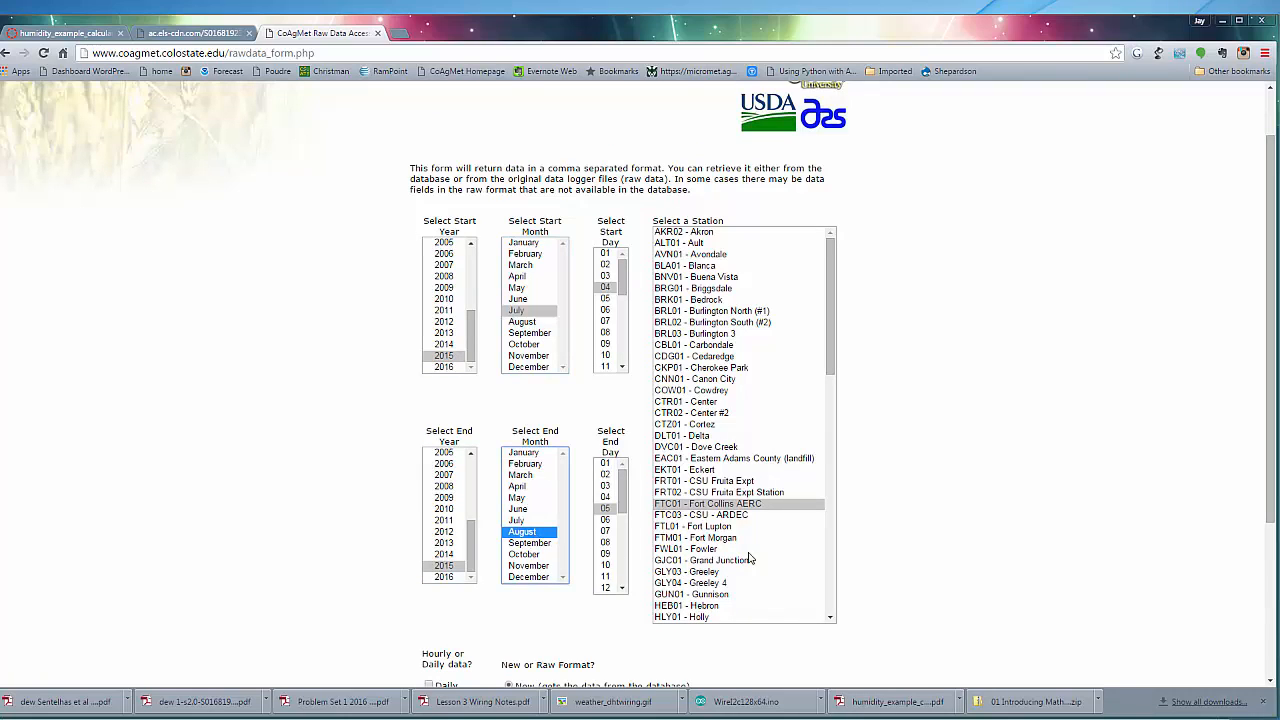
left_click_drag(622, 288, 622, 360)
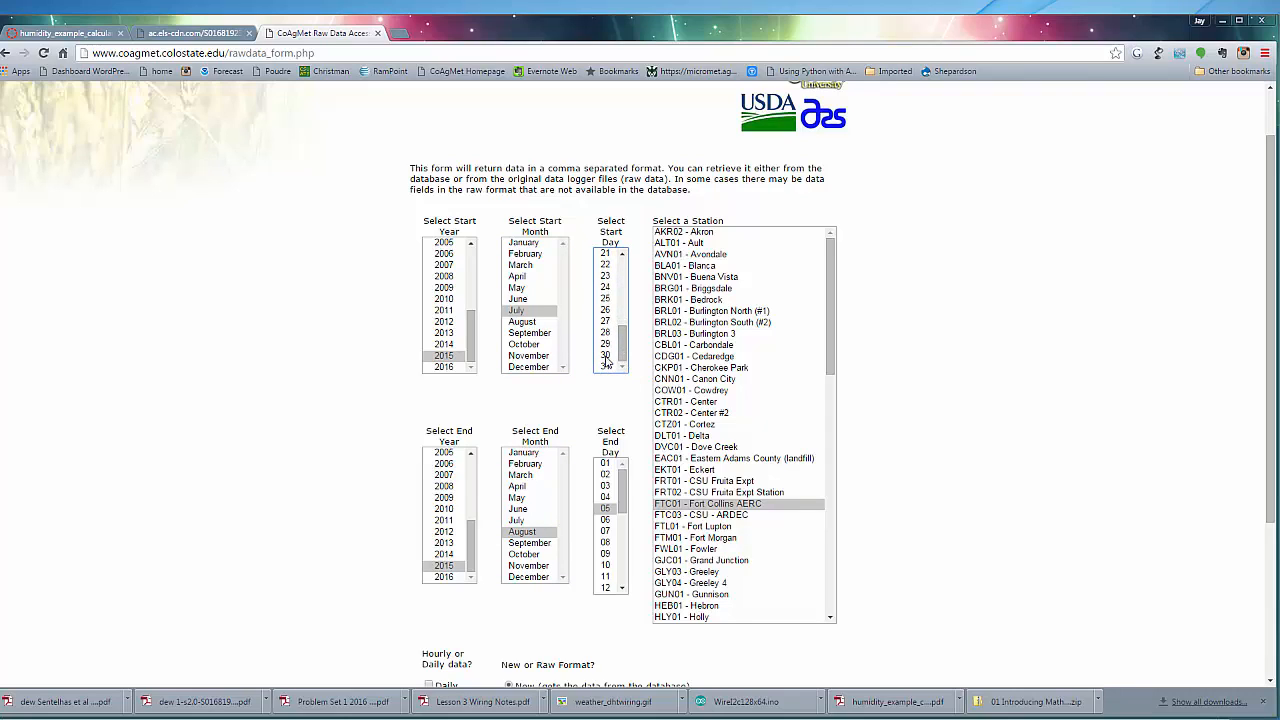
left_click(605, 356)
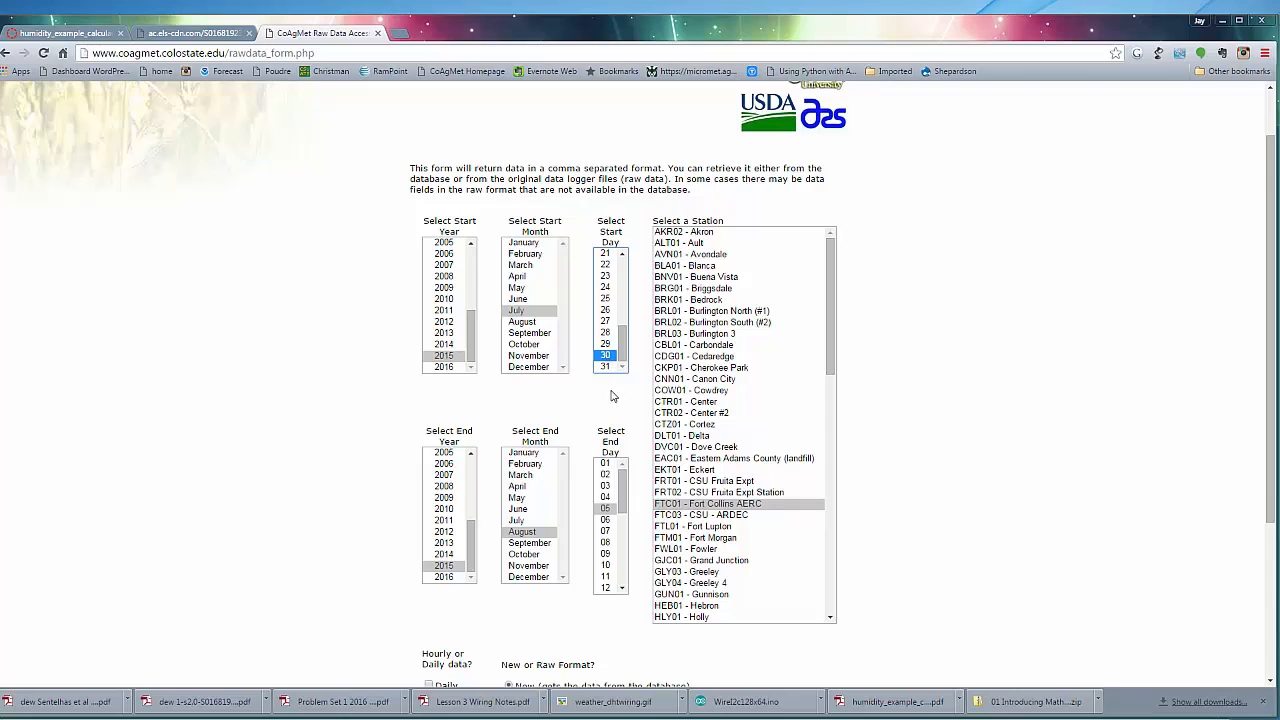
left_click(607, 475)
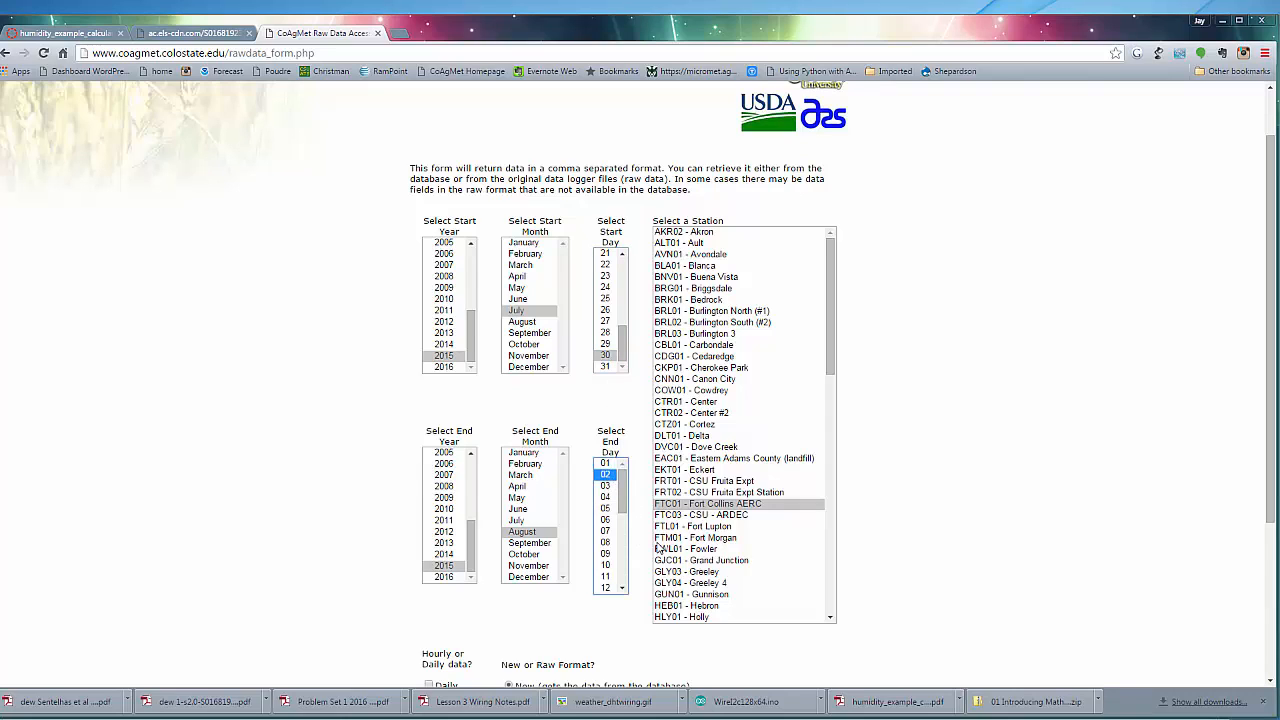
Choose station GLY04 - Greeley 4 and submit the raw data request
left_click_drag(828, 363, 829, 432)
left_click(720, 356)
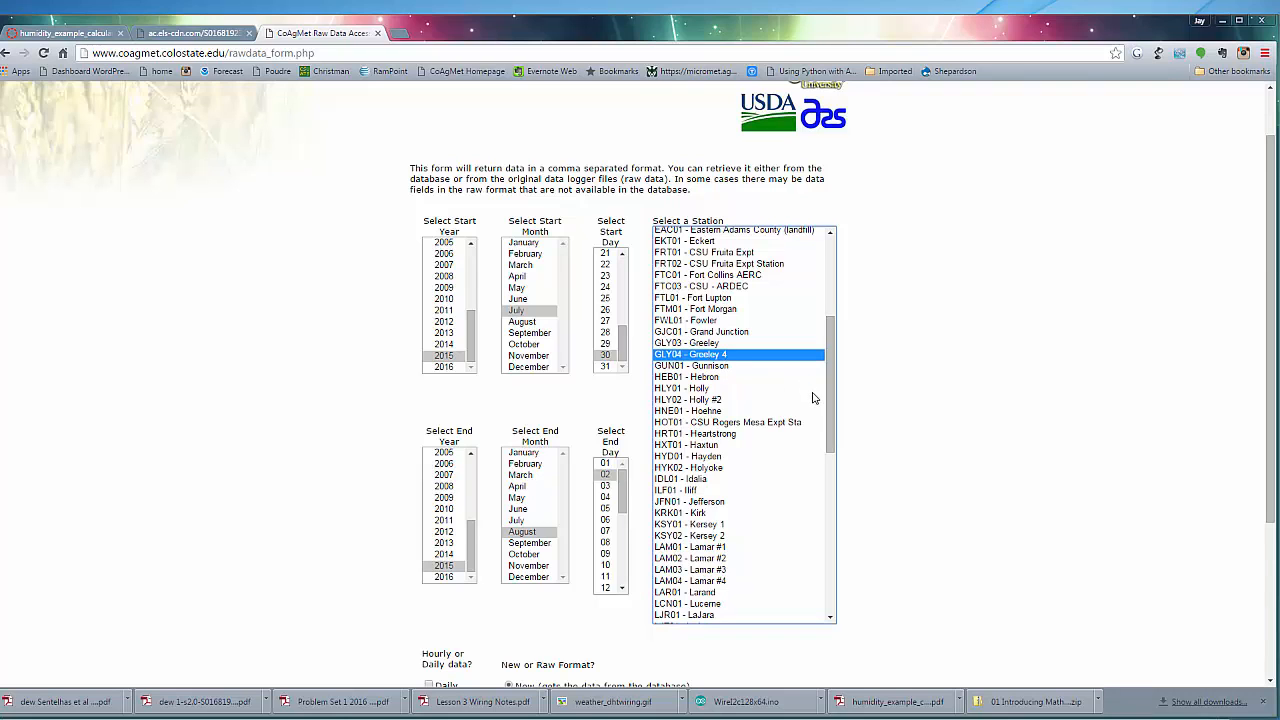
left_click_drag(830, 372, 830, 466)
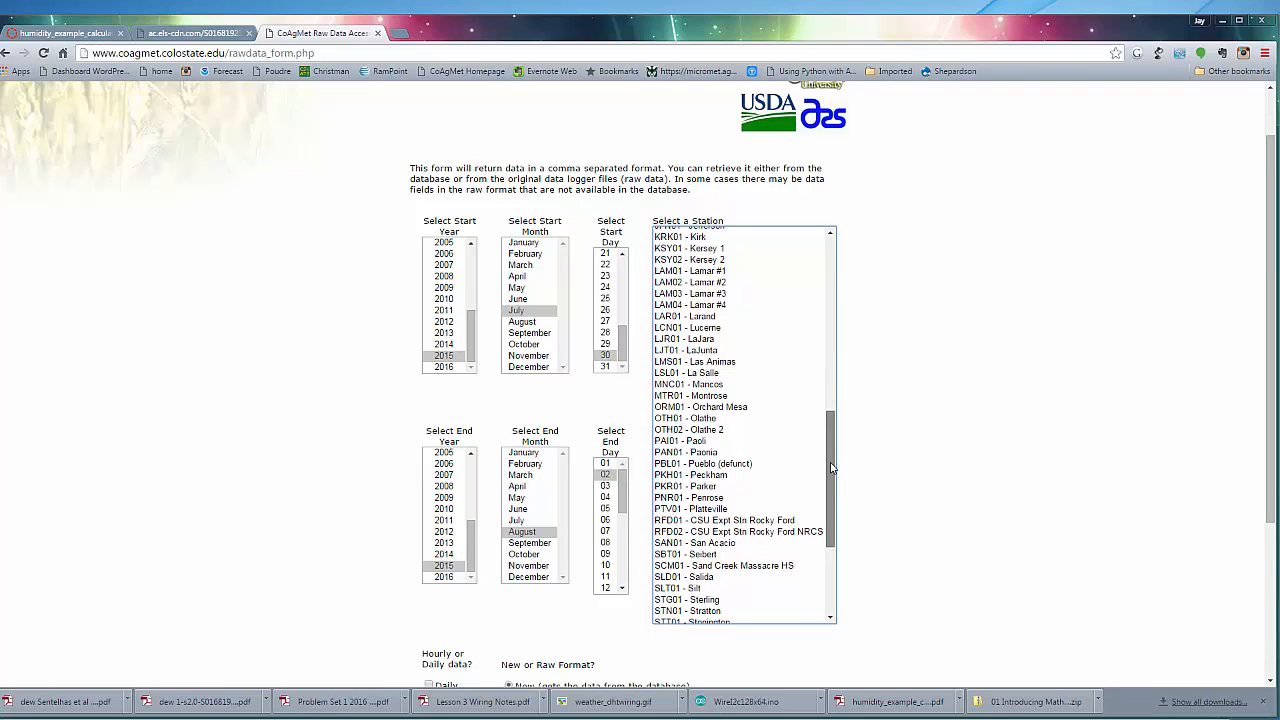
scroll(934, 438, "down", 2)
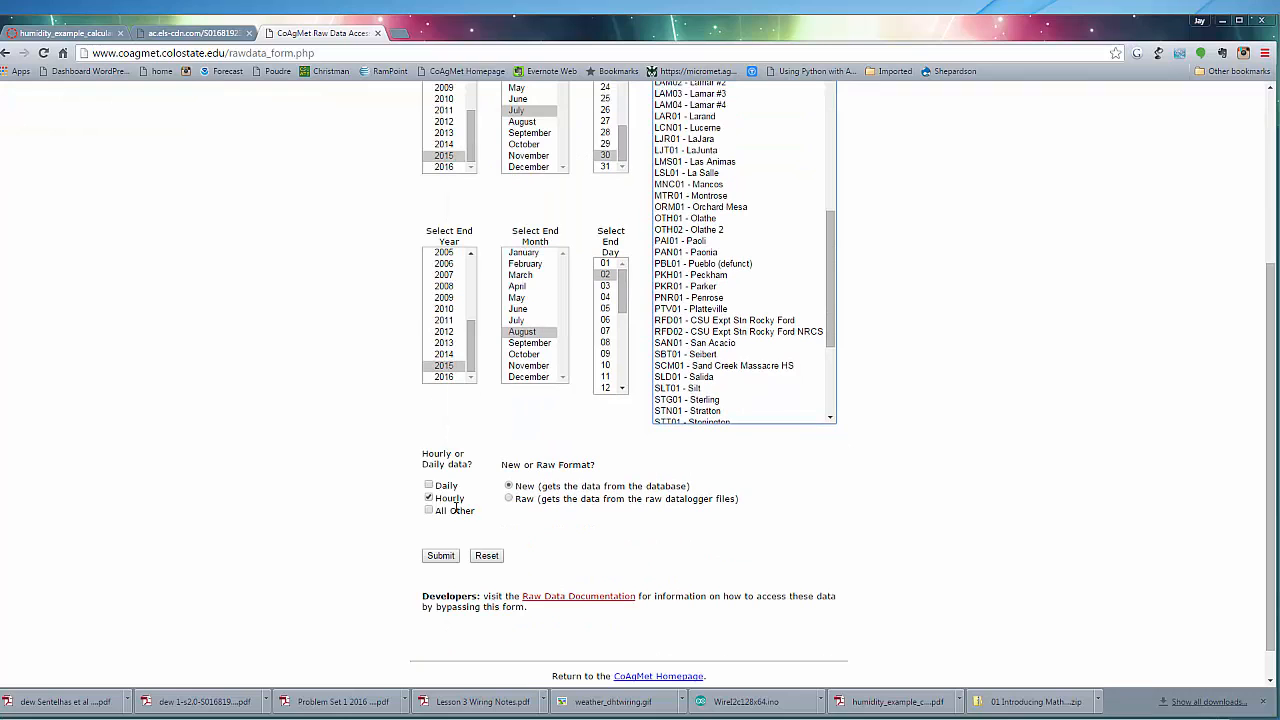
scroll(913, 502, "up", 3)
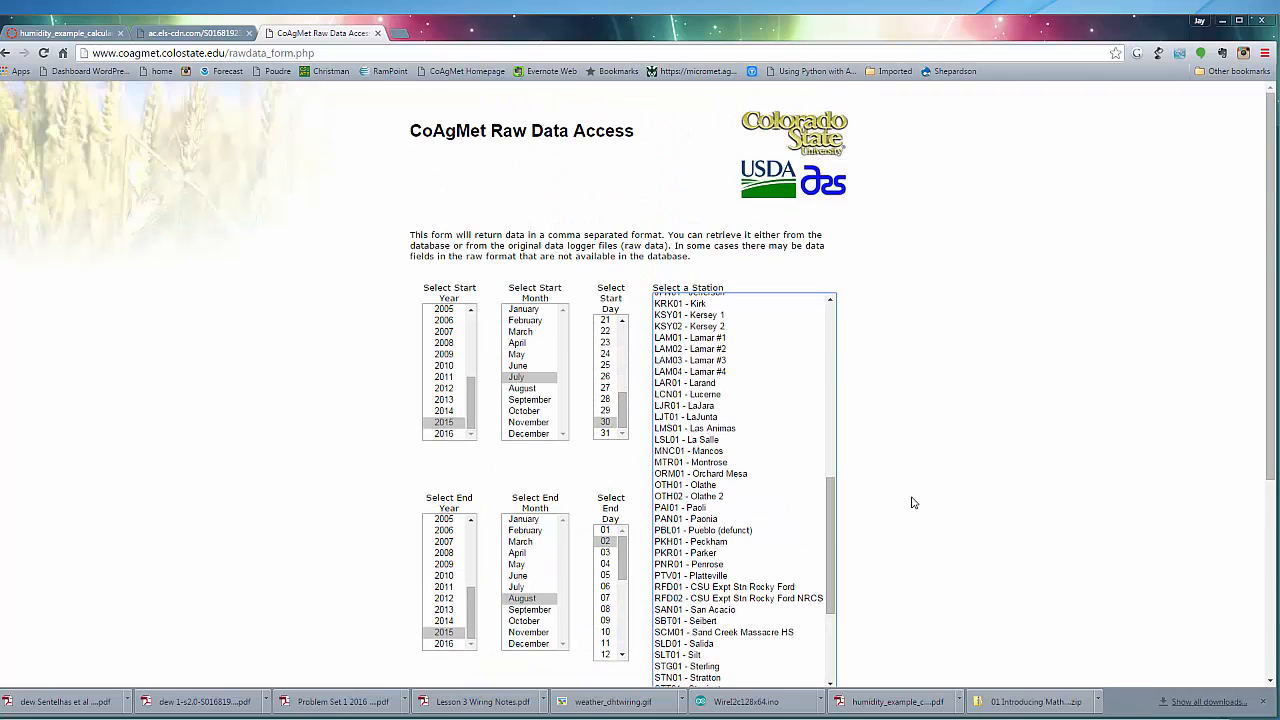
scroll(913, 502, "down", 3)
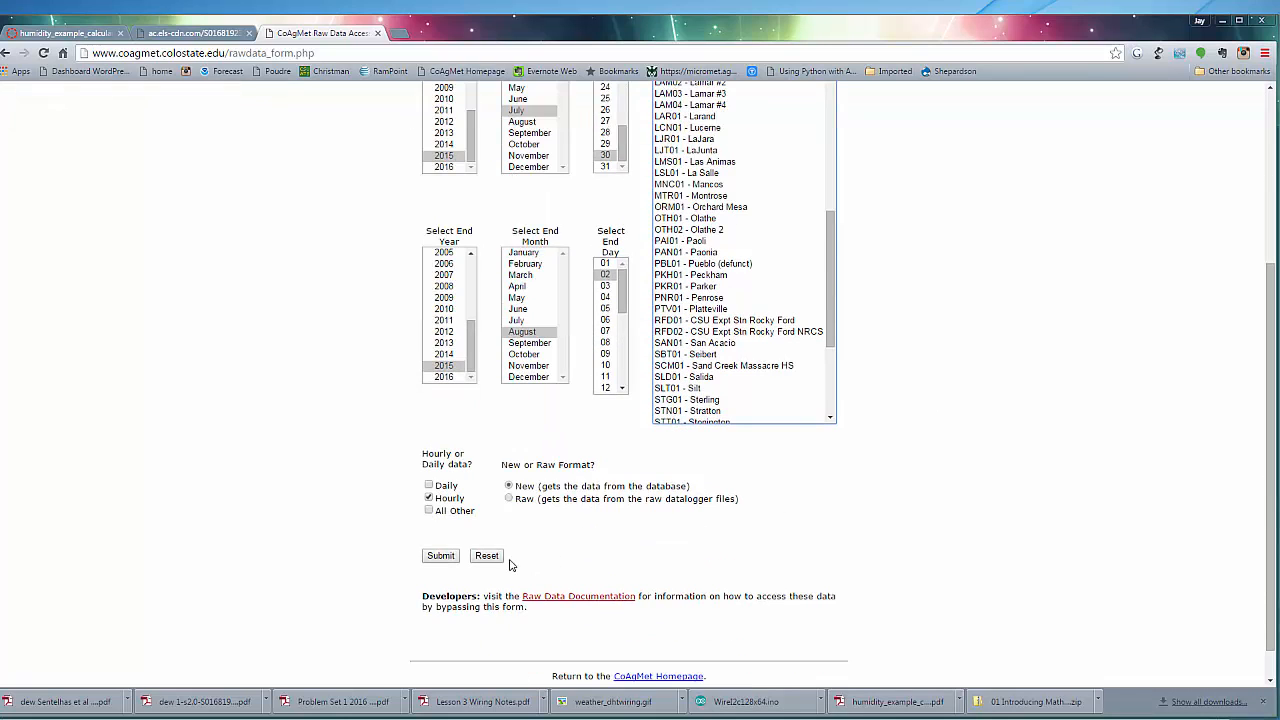
left_click(441, 556)
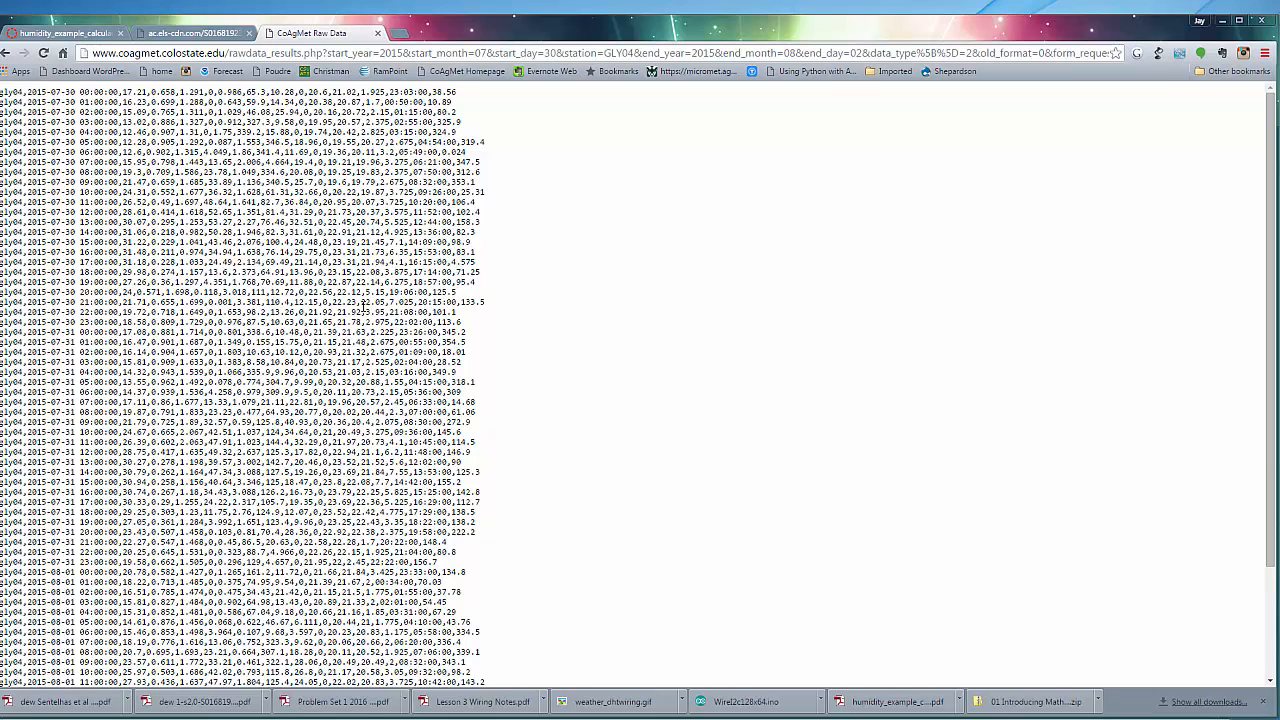
Copy all the returned hourly data and paste it into the CoagmetDailyHeader workbook in Excel, starting at cell A2
key("ctrl+a")
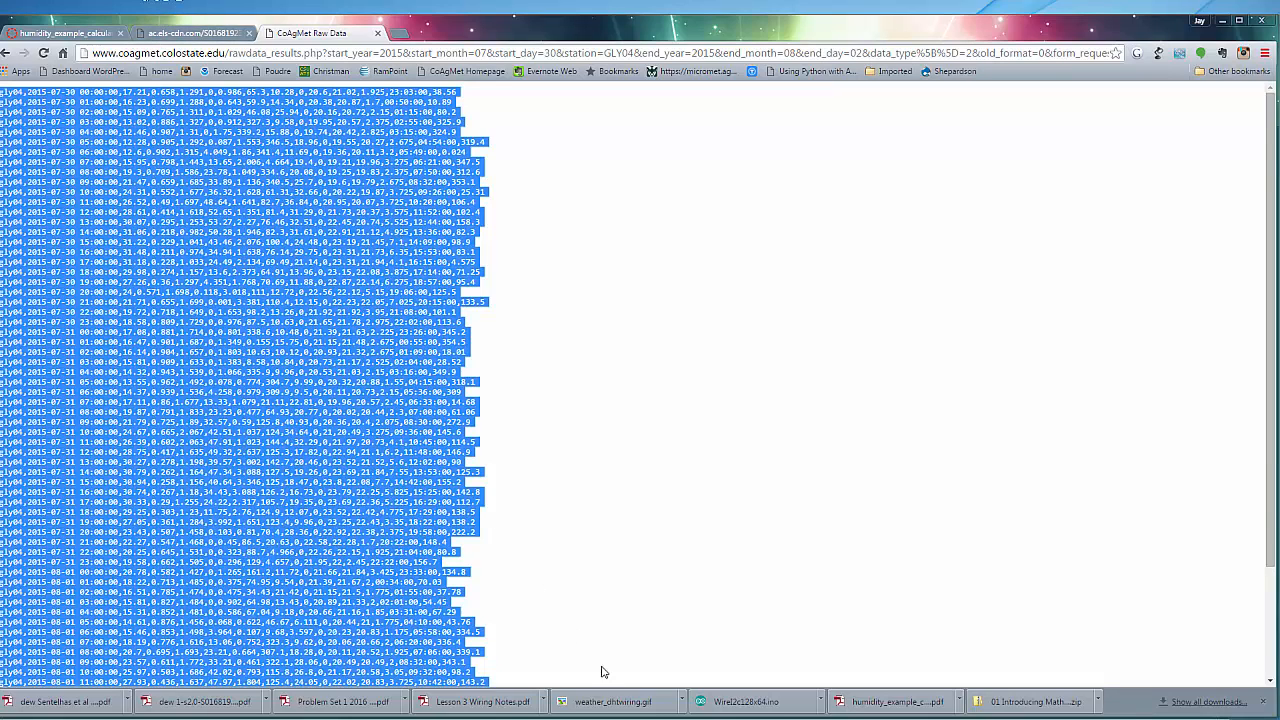
left_click(622, 719)
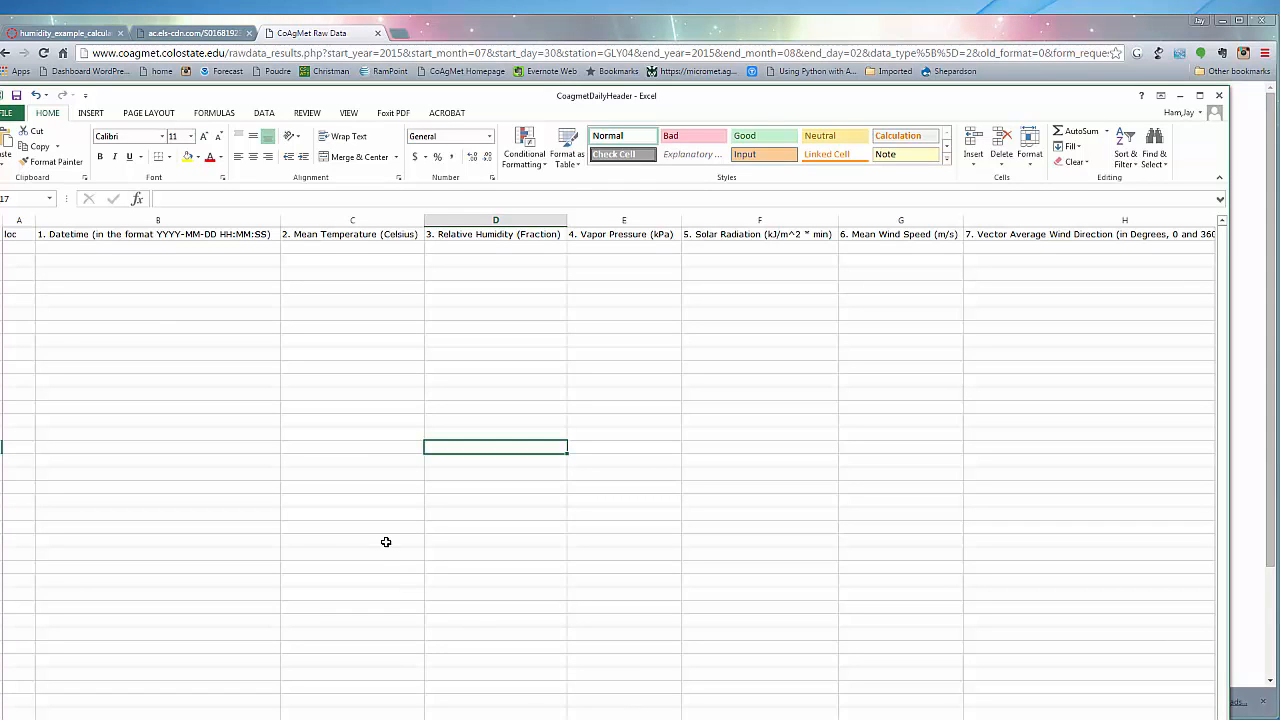
left_click(28, 251)
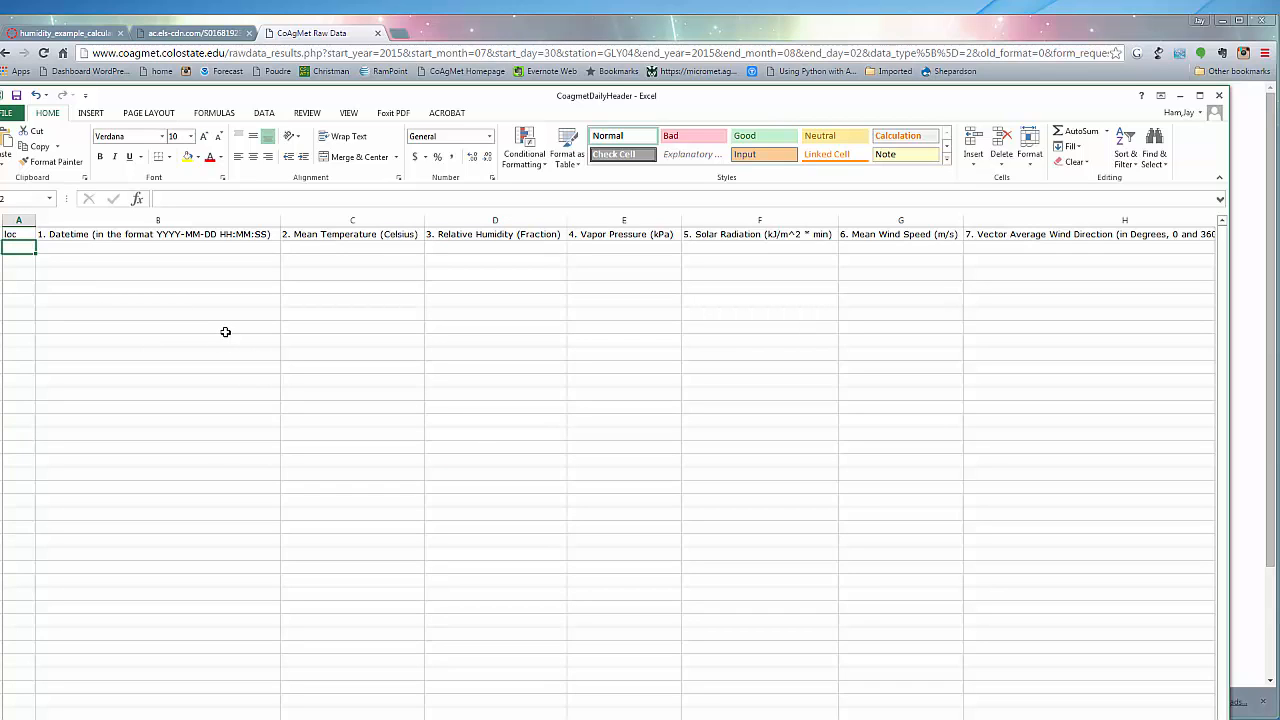
key("ctrl+v")
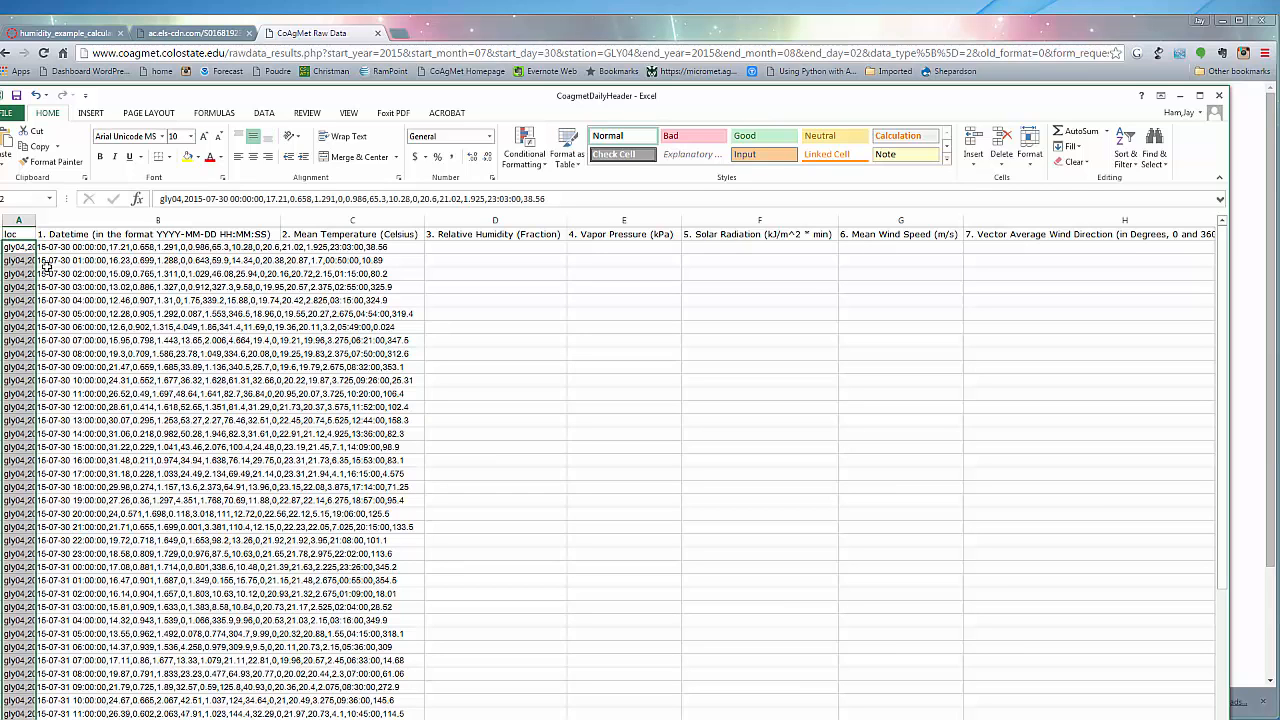
Split the pasted data in column A with Text to Columns as delimited text, adding comma as a delimiter and keeping destination $A$2
left_click(263, 113)
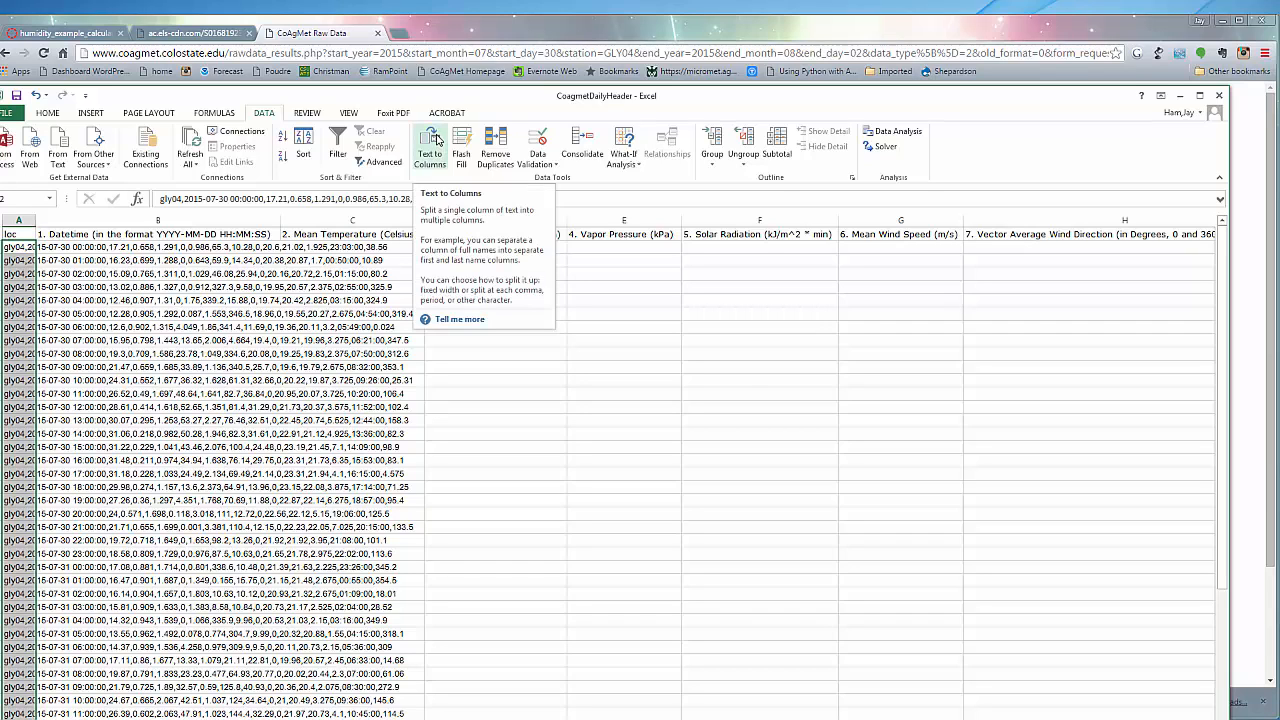
left_click(436, 138)
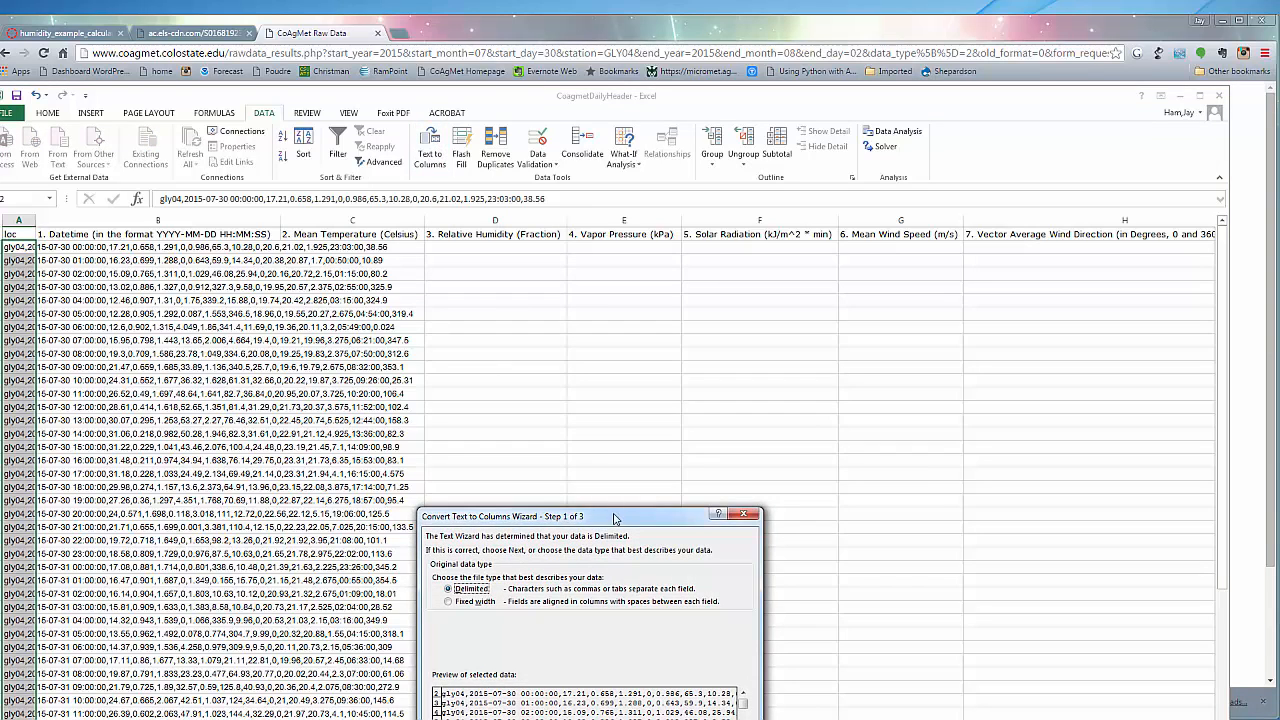
left_click_drag(617, 516, 645, 295)
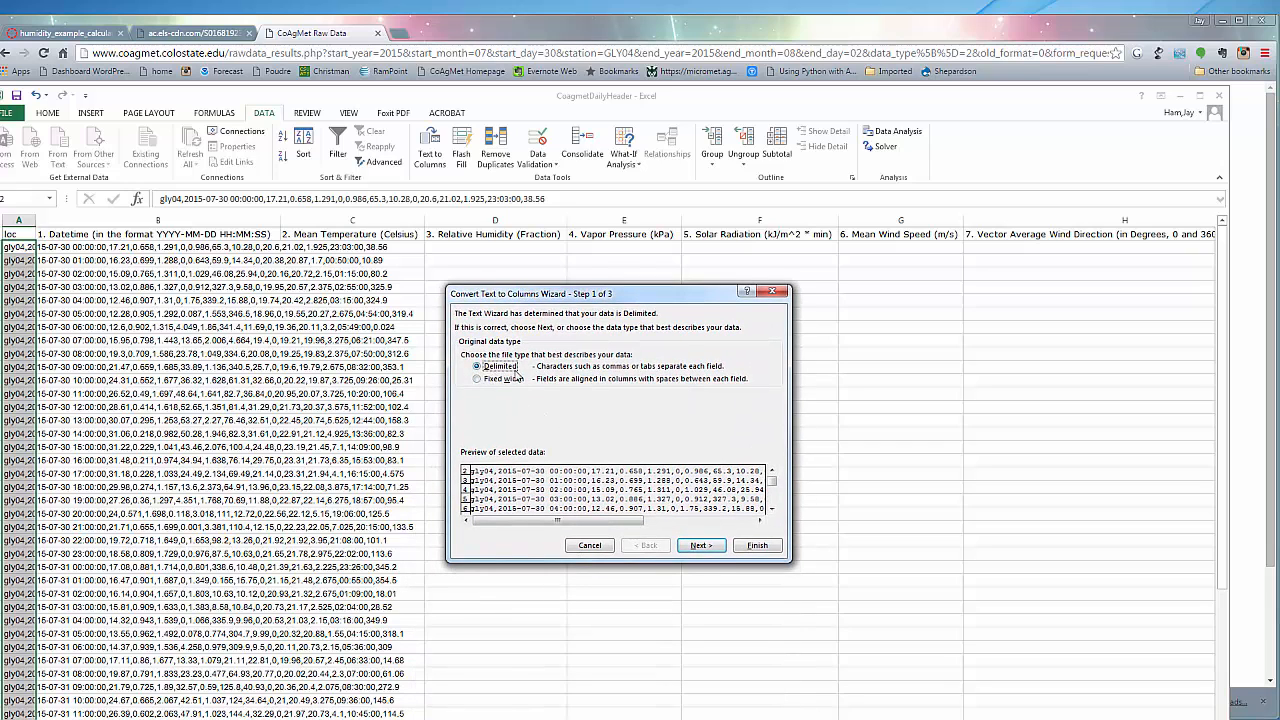
left_click(695, 546)
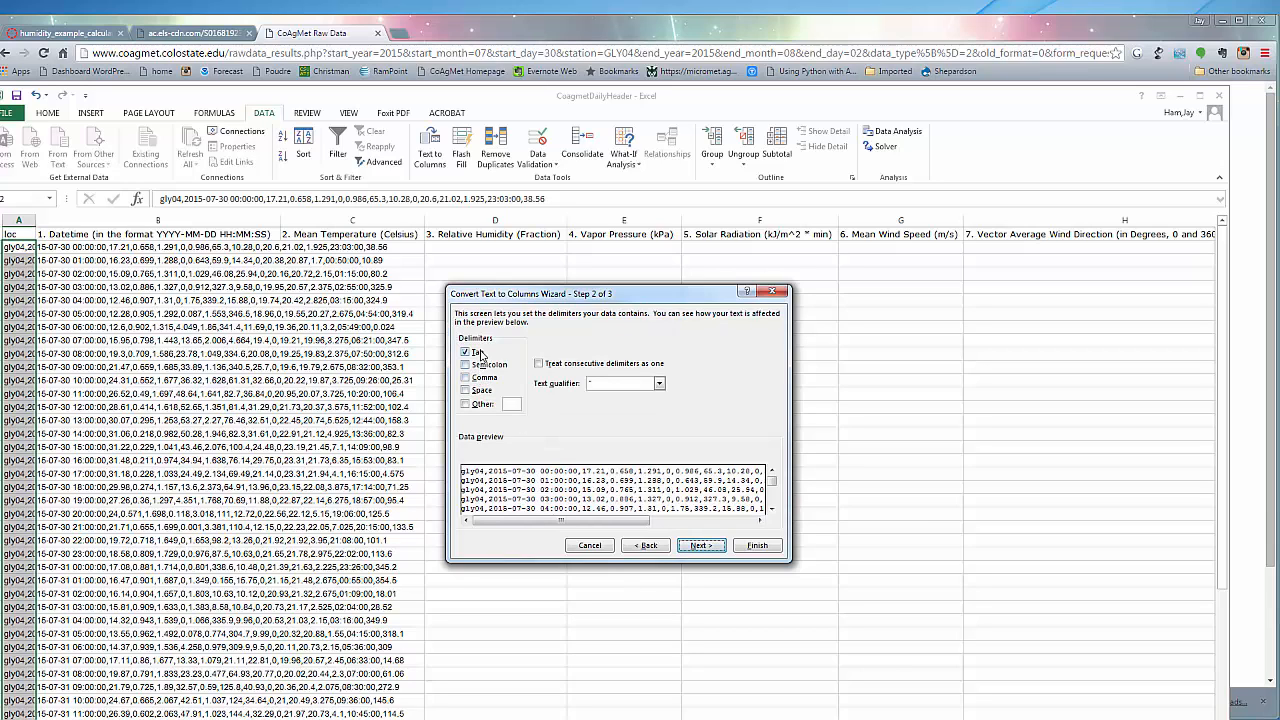
left_click(466, 378)
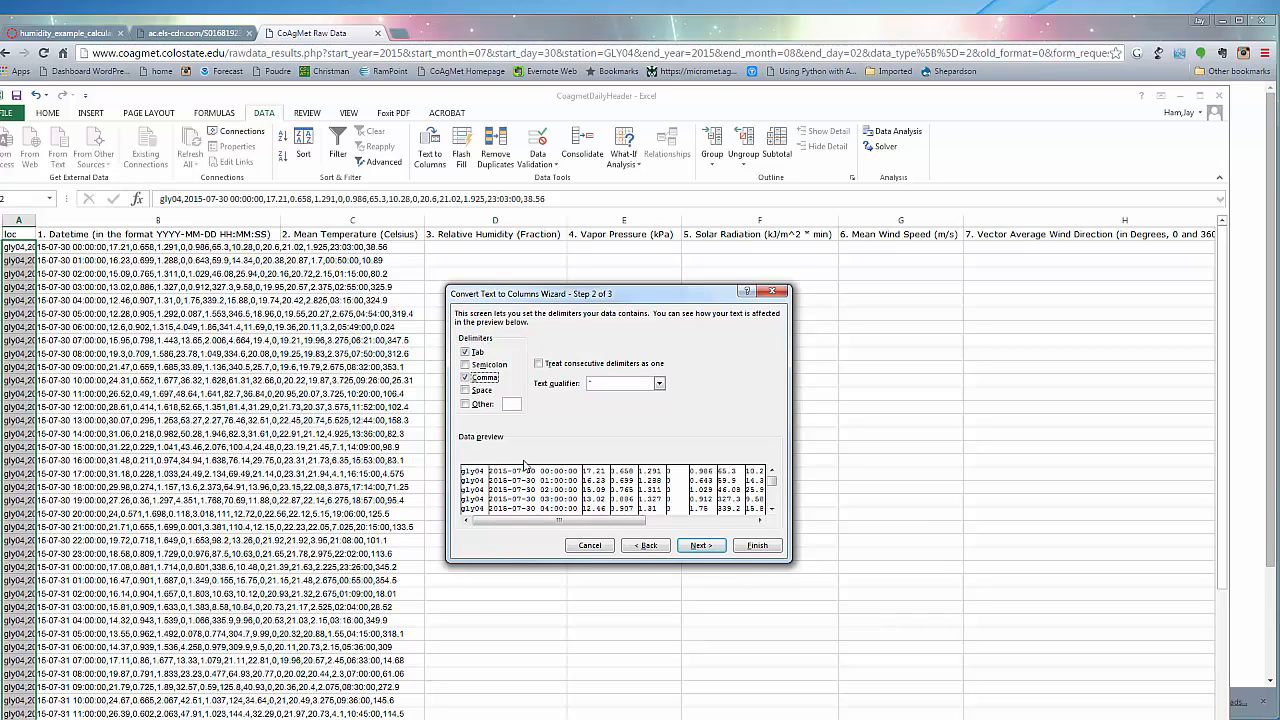
left_click(702, 547)
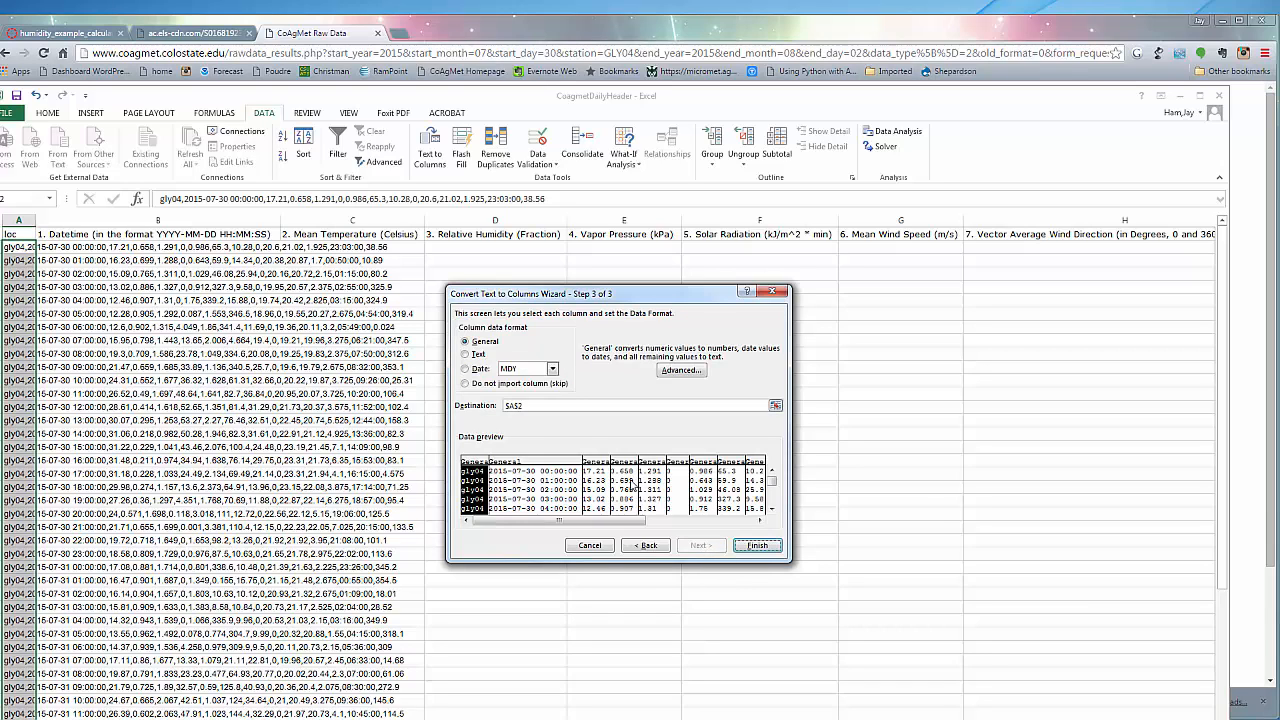
left_click(754, 545)
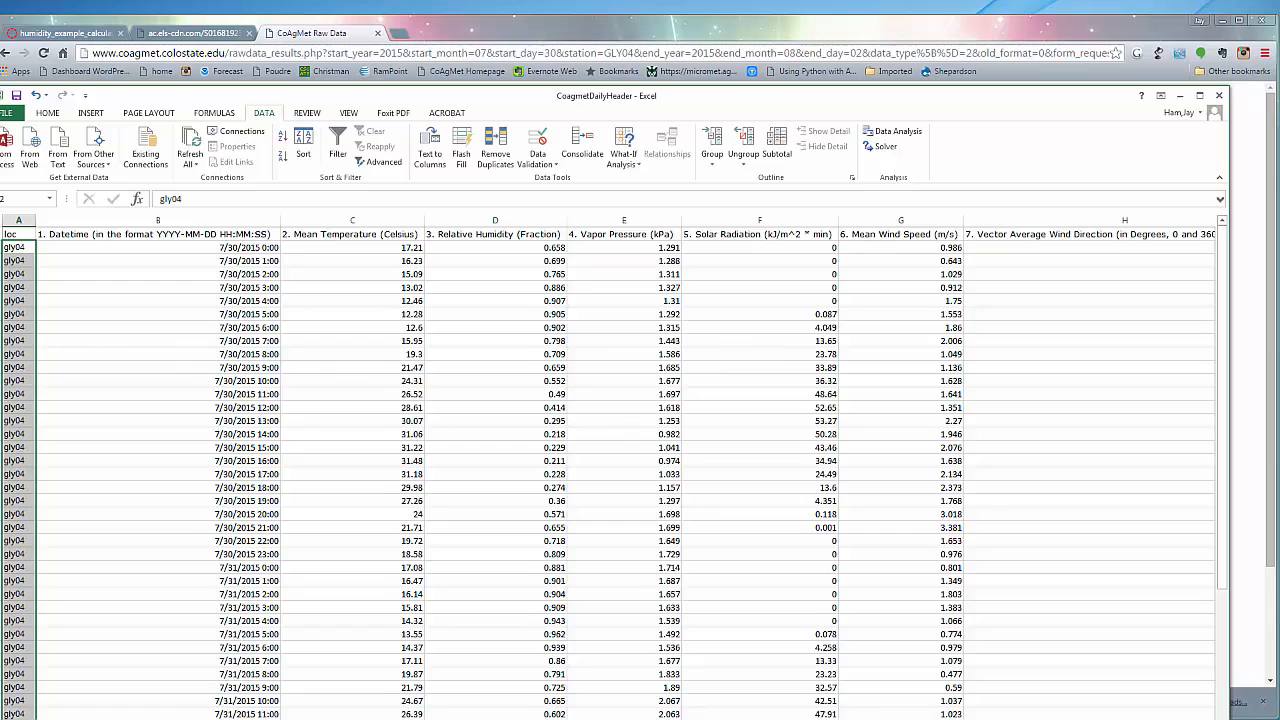
scroll(600, 468, "right", 10)
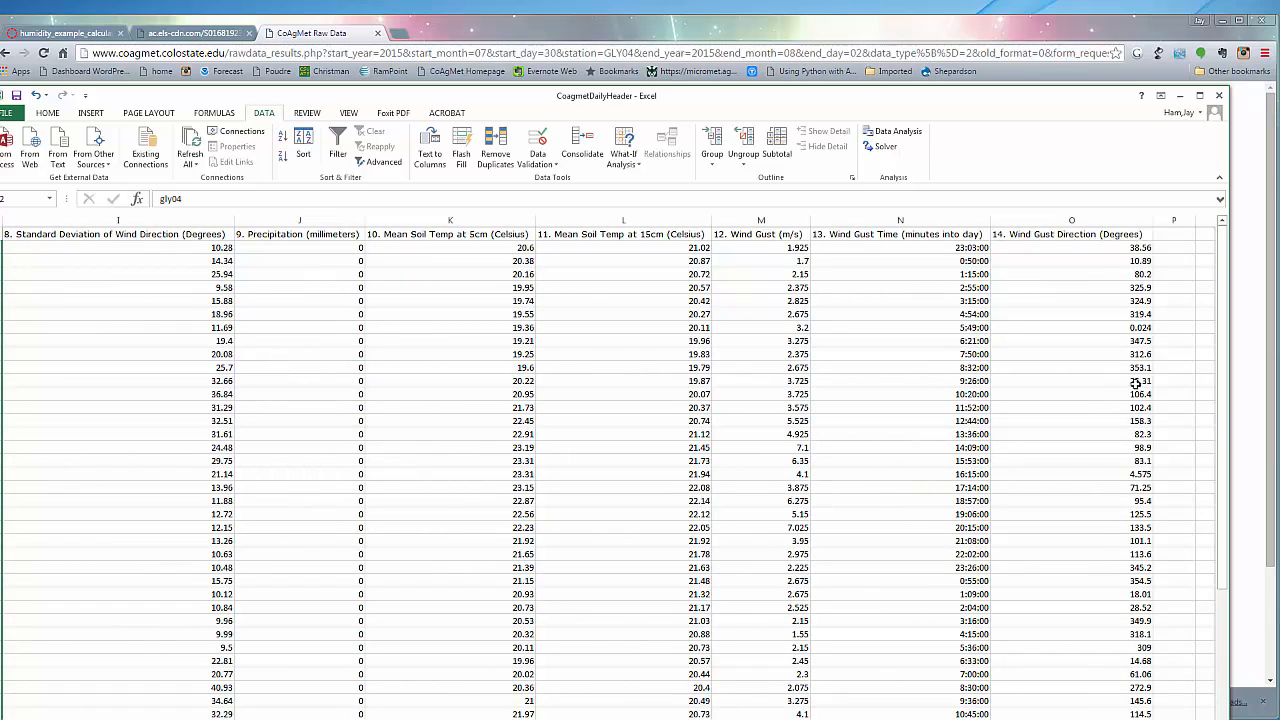
scroll(600, 468, "left", 10)
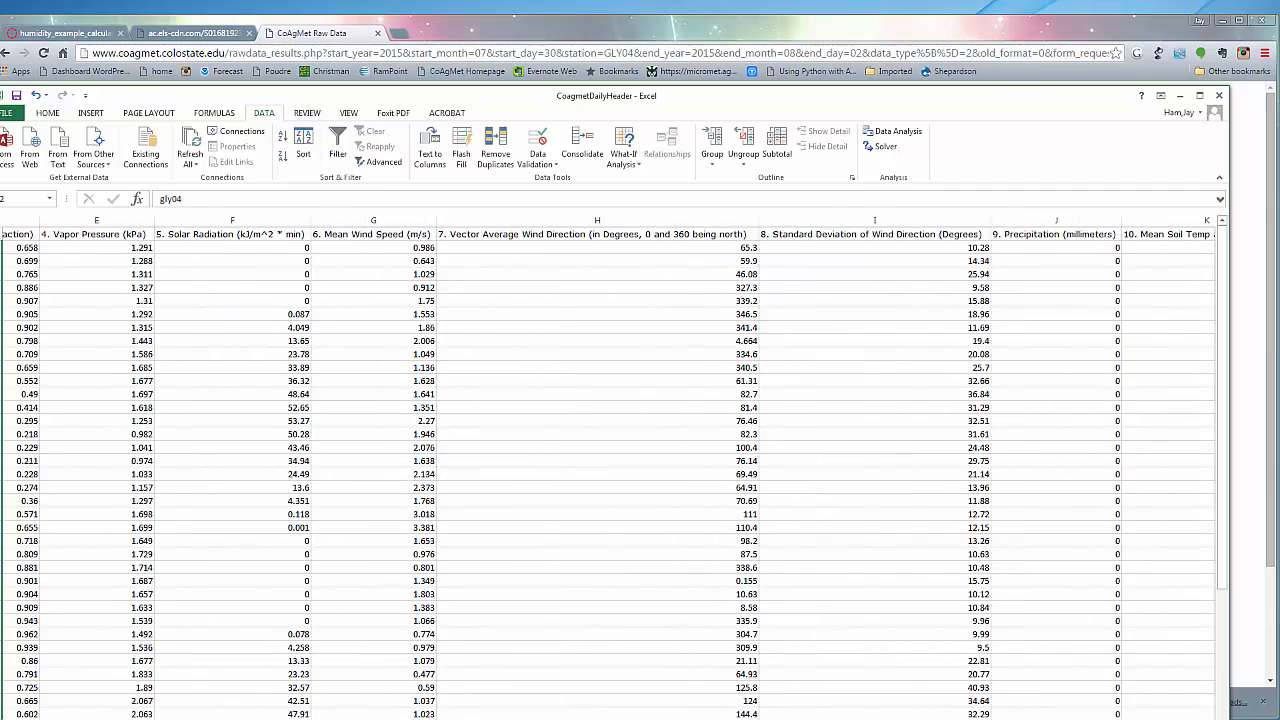
scroll(600, 468, "left", 1)
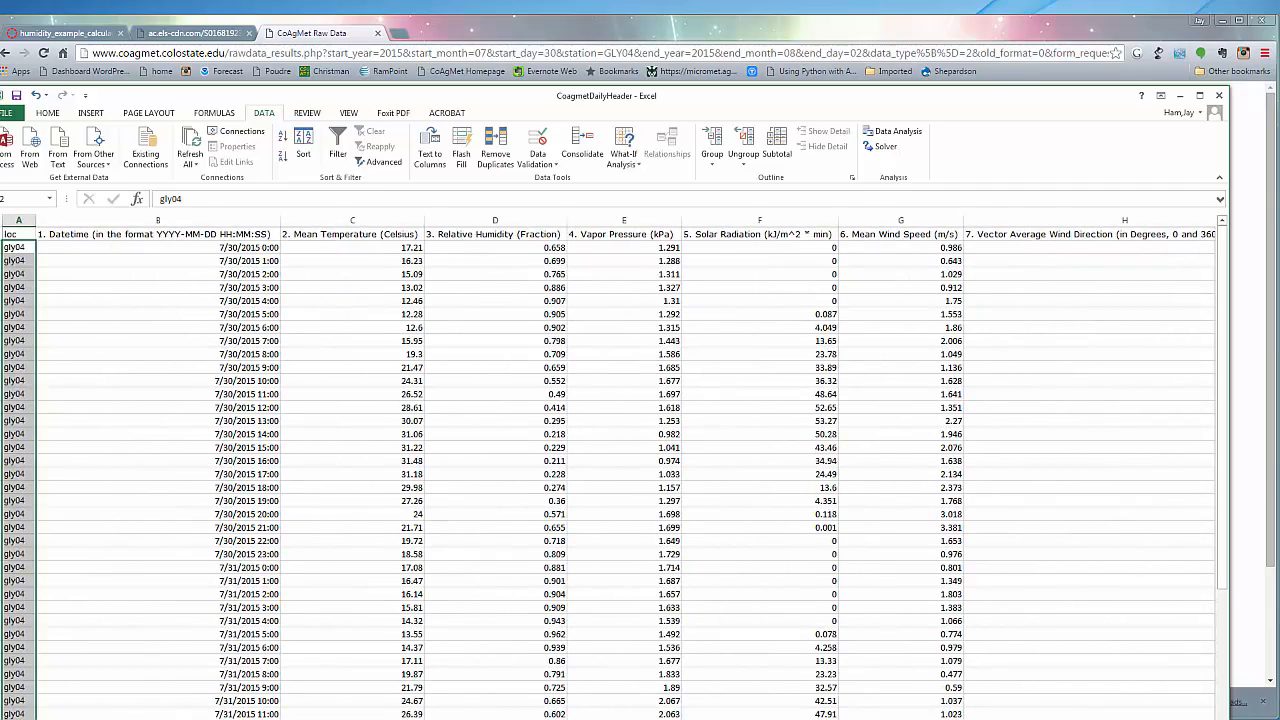
scroll(600, 468, "right", 5)
scroll(600, 468, "left", 5)
Save the workbook as a new Excel file named Greely_2015_JulyAug_hourly in the SOCR_322_522_2016 folder
left_click(19, 118)
left_click(10, 250)
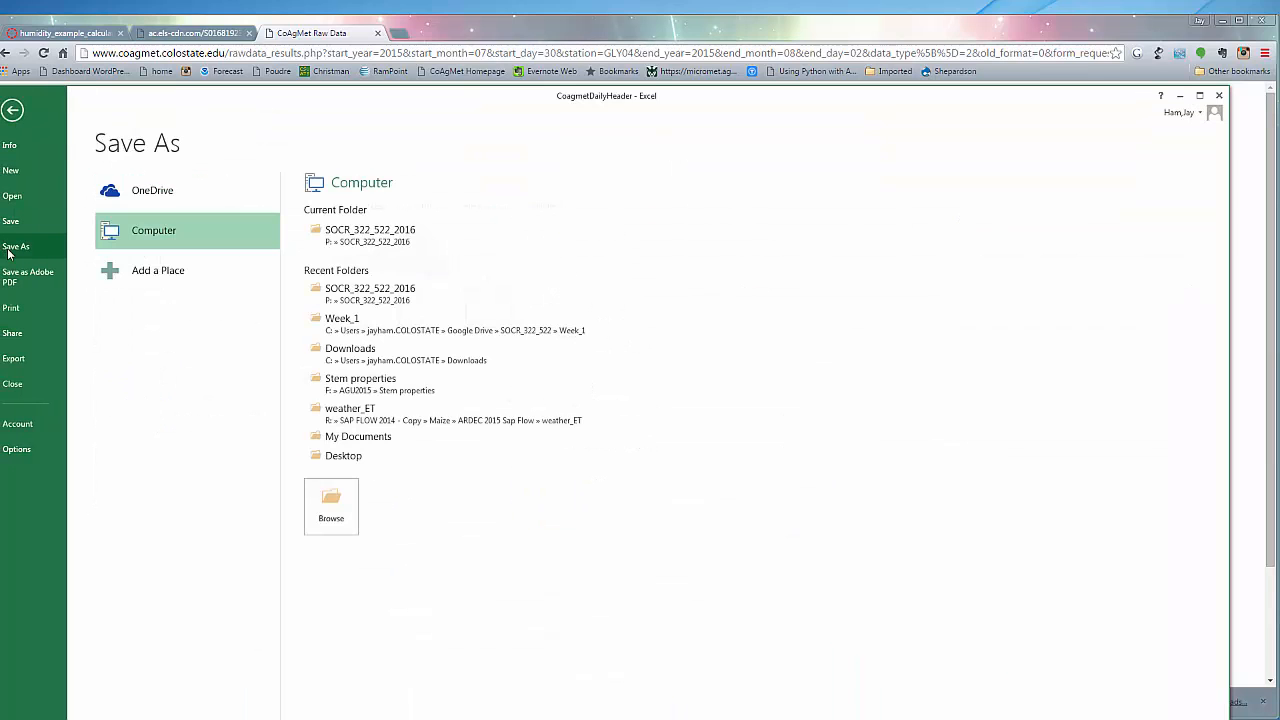
left_click(336, 234)
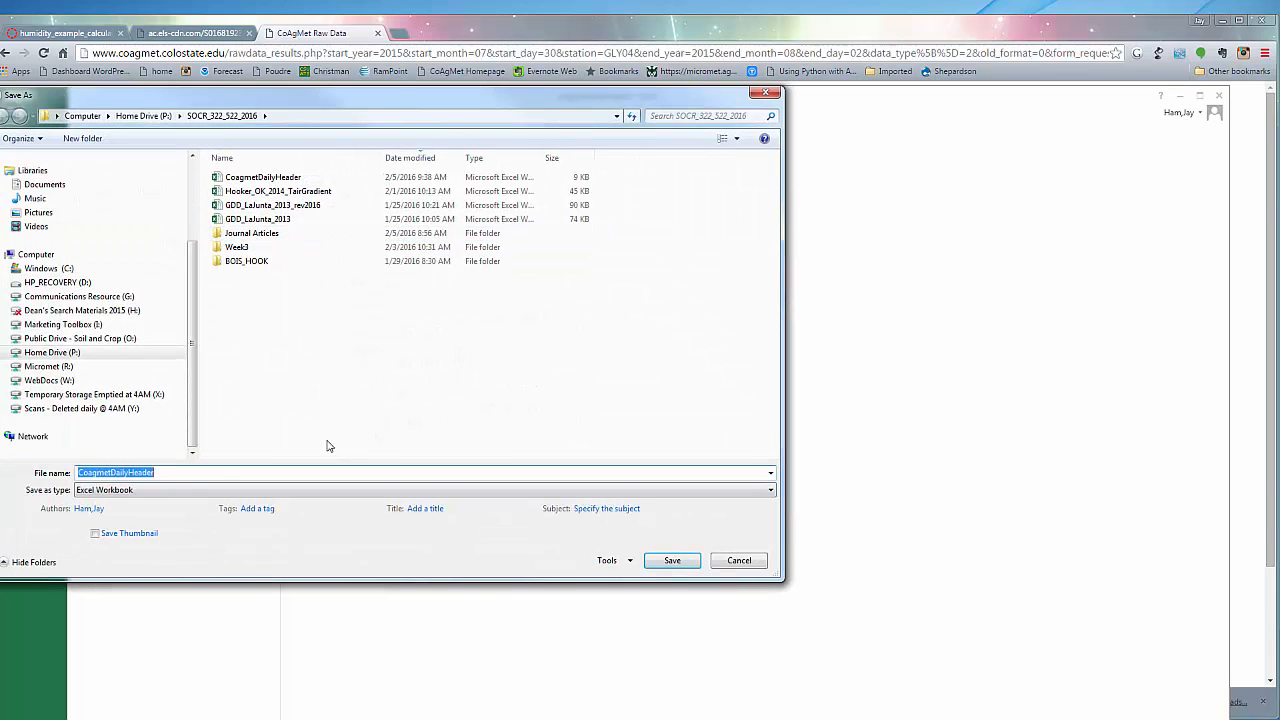
left_click(190, 477)
left_click_drag(157, 471, 63, 474)
type("Gree")
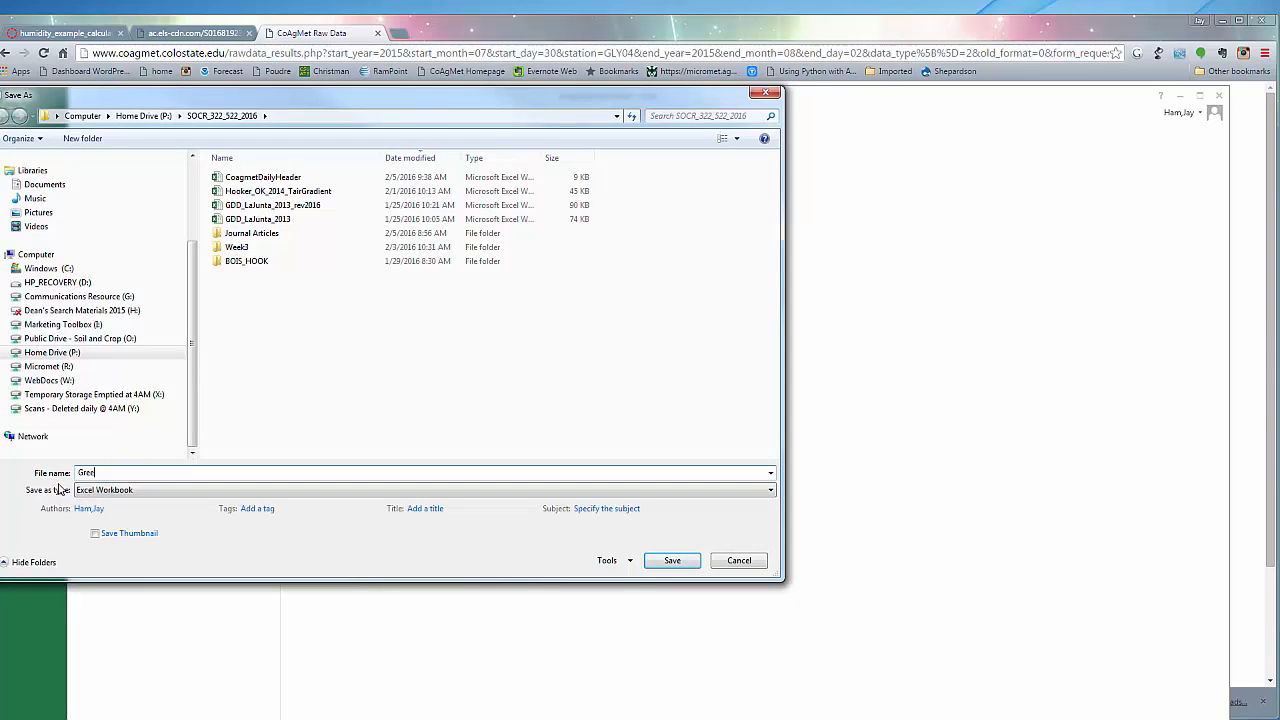
type("le")
type("_2015")
type("_July")
type("Aug")
type("_hourly")
left_click(670, 560)
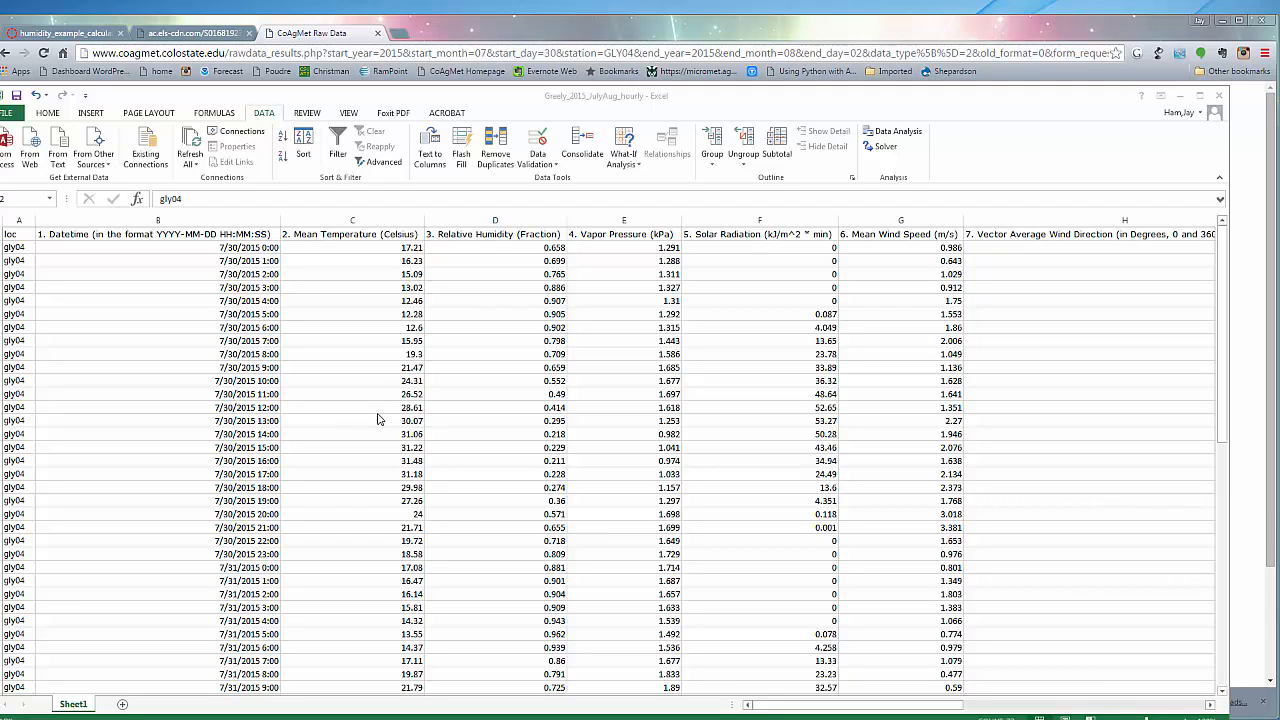
Rename the Sheet1 worksheet to Data
left_click(84, 704)
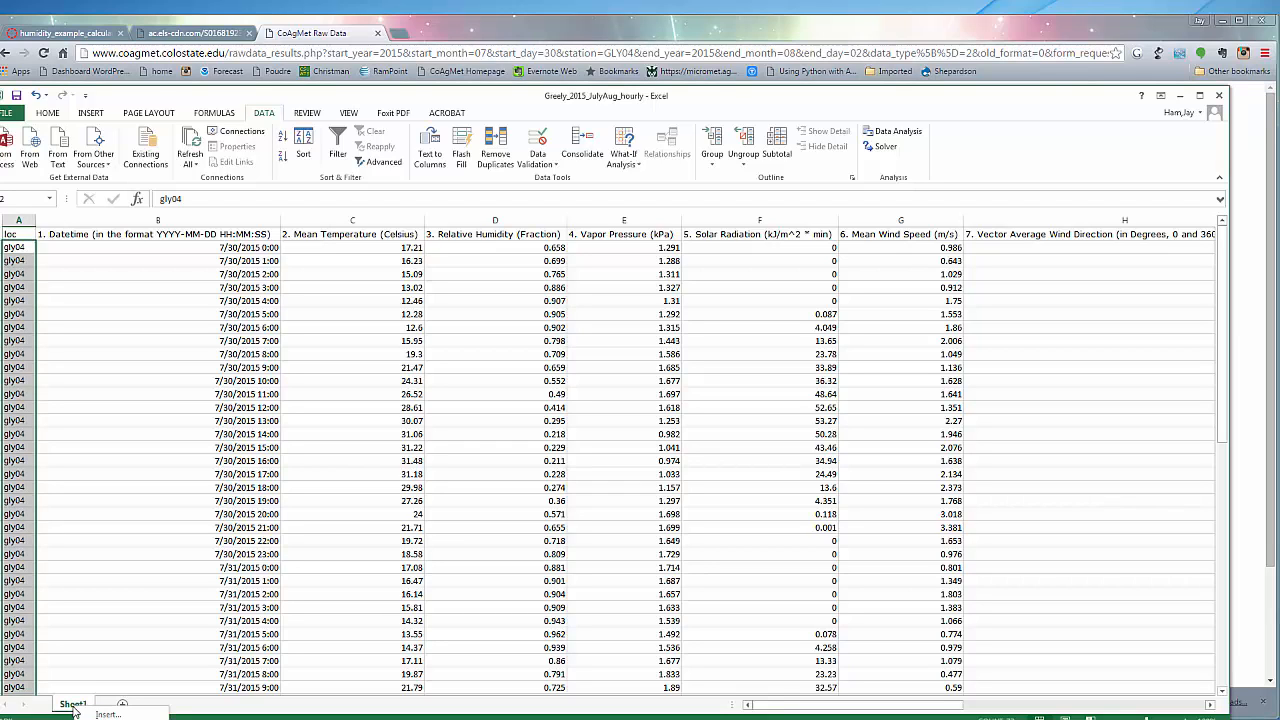
right_click(74, 706)
left_click(108, 719)
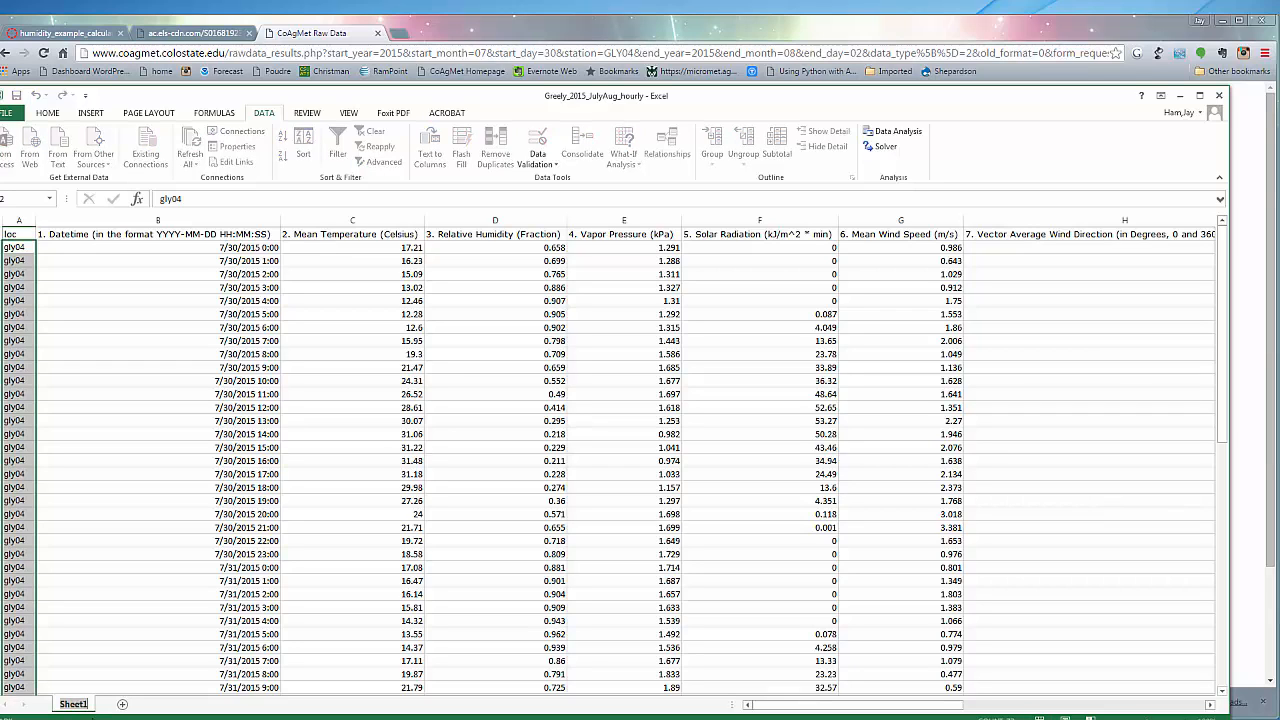
type("Data")
left_click(130, 588)
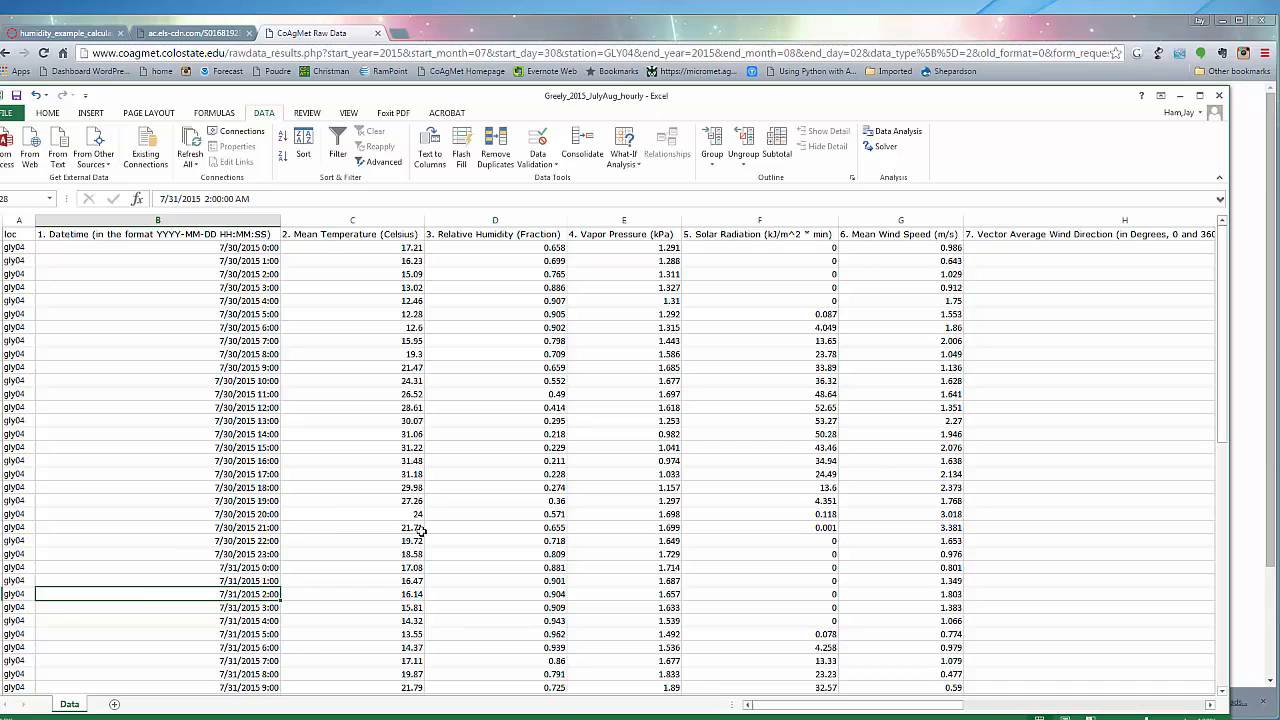
Insert a scatter chart with straight lines and markers from the Datetime and Mean Temperature columns, B and C
mouse_move(1222, 365)
left_mouse_down()
mouse_move(1233, 475)
mouse_move(1233, 315)
mouse_move(1207, 668)
mouse_move(1220, 354)
left_mouse_up()
left_click(227, 221)
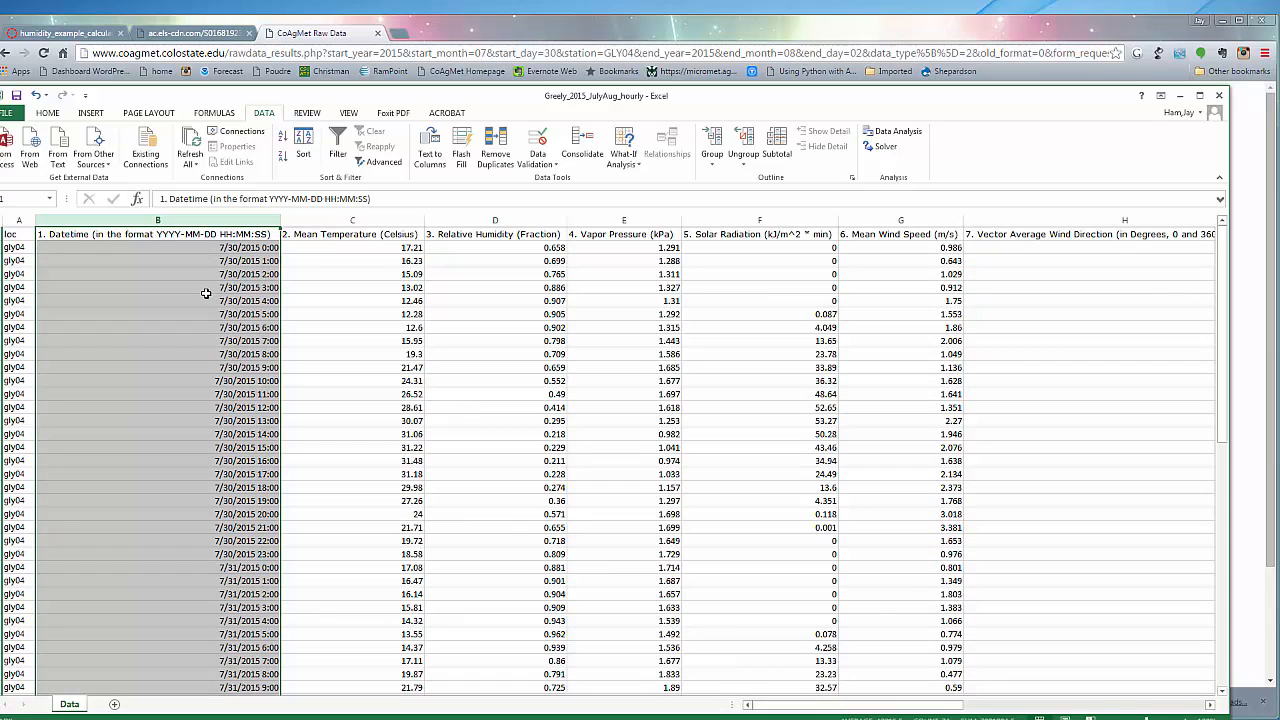
left_click(330, 219, "ctrl")
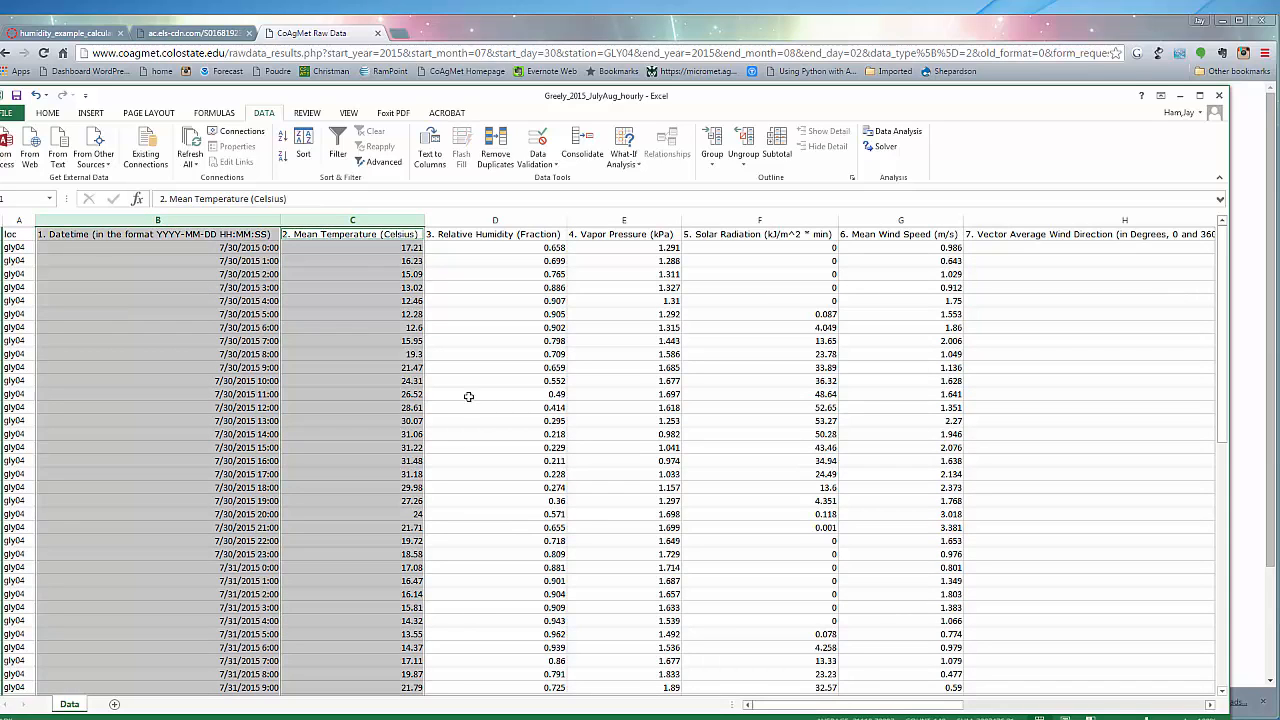
left_click(89, 113)
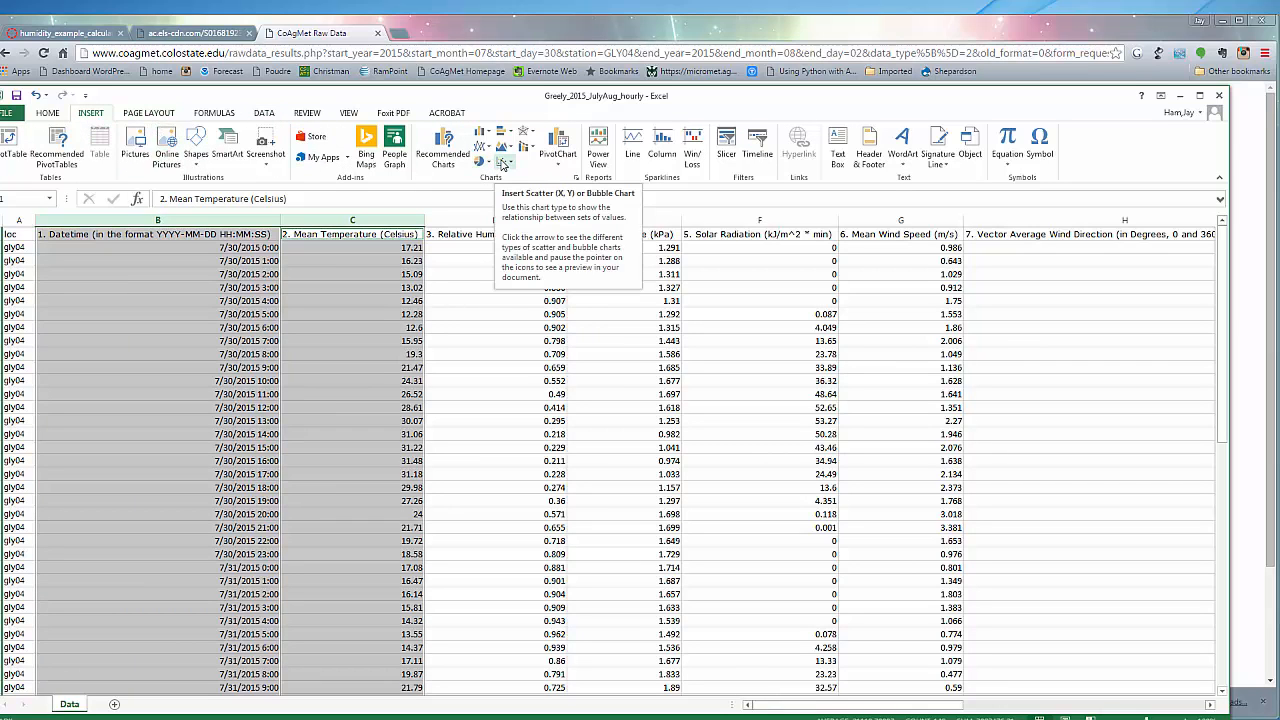
left_click(503, 163)
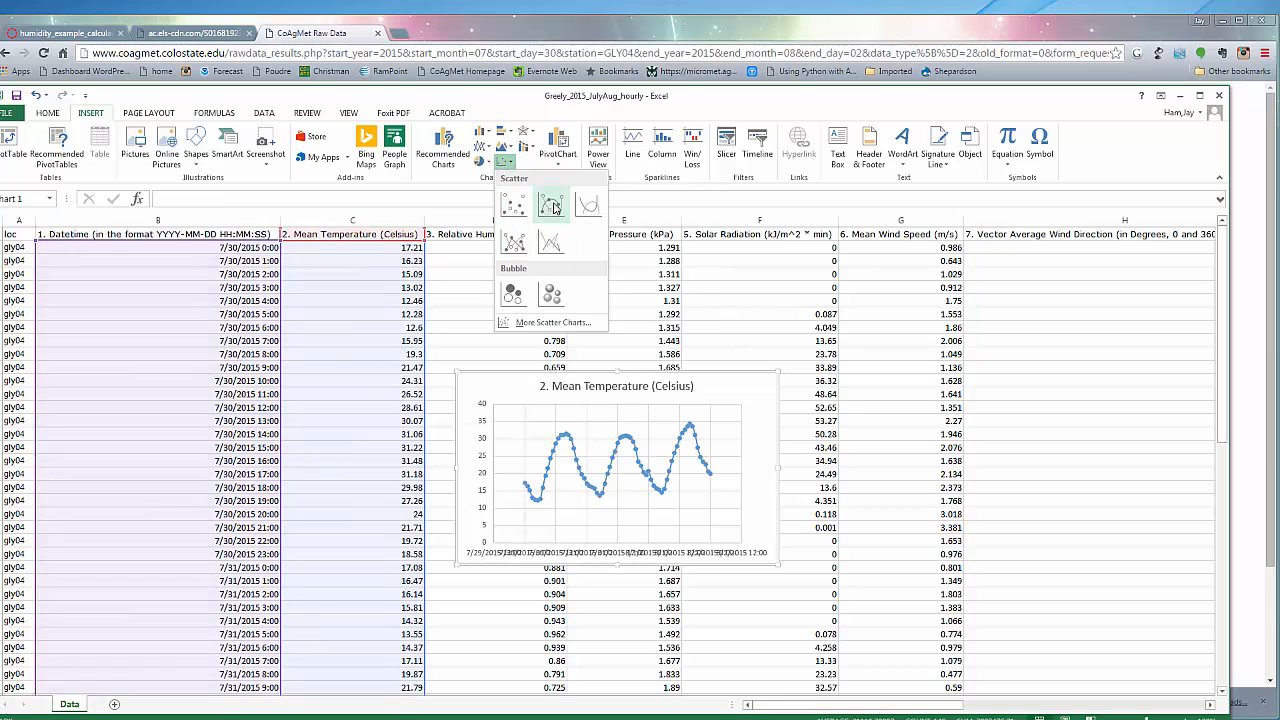
left_click(514, 245)
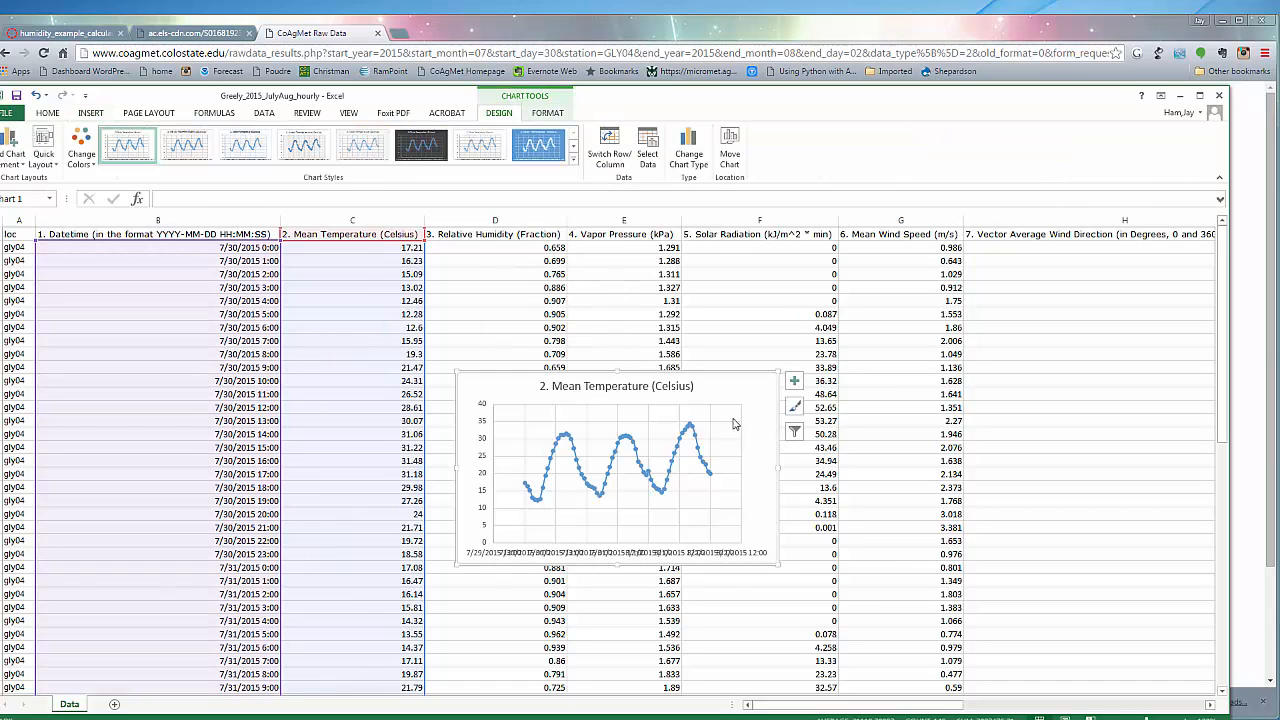
Move the temperature chart to a new sheet named Temp and apply the first quick layout, with axis titles and a legend
left_click_drag(724, 442, 706, 370)
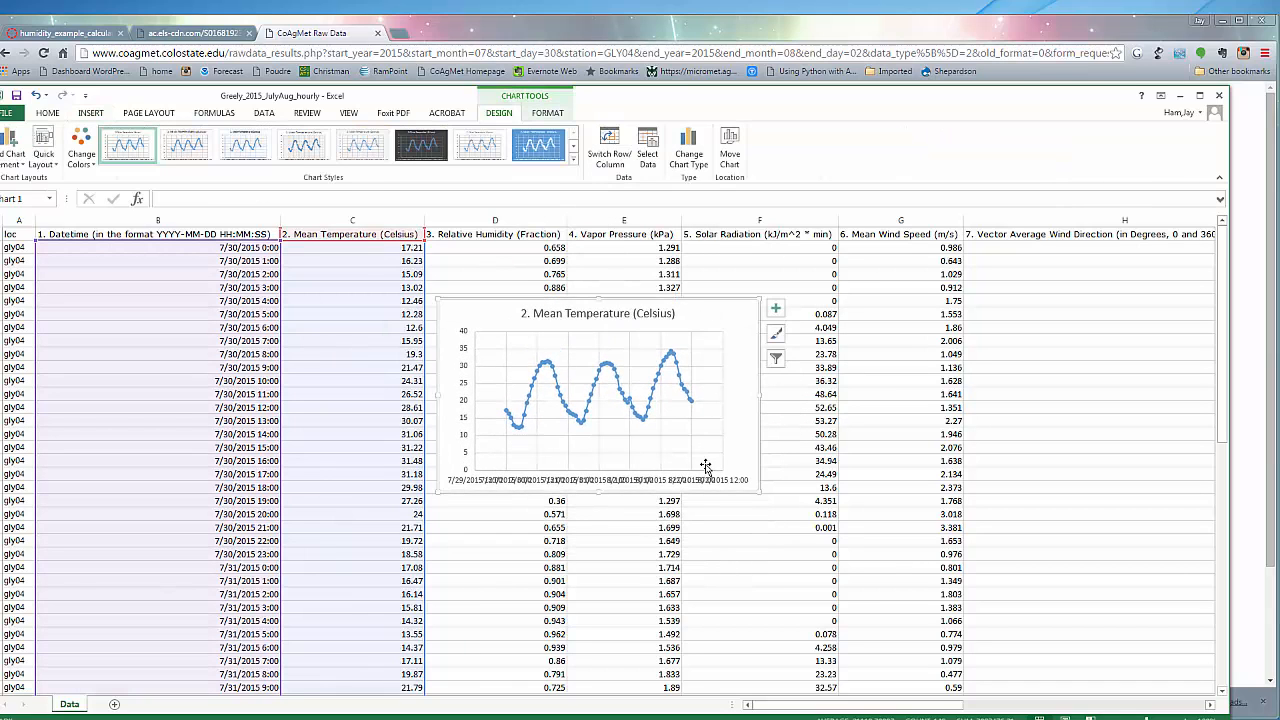
right_click(697, 322)
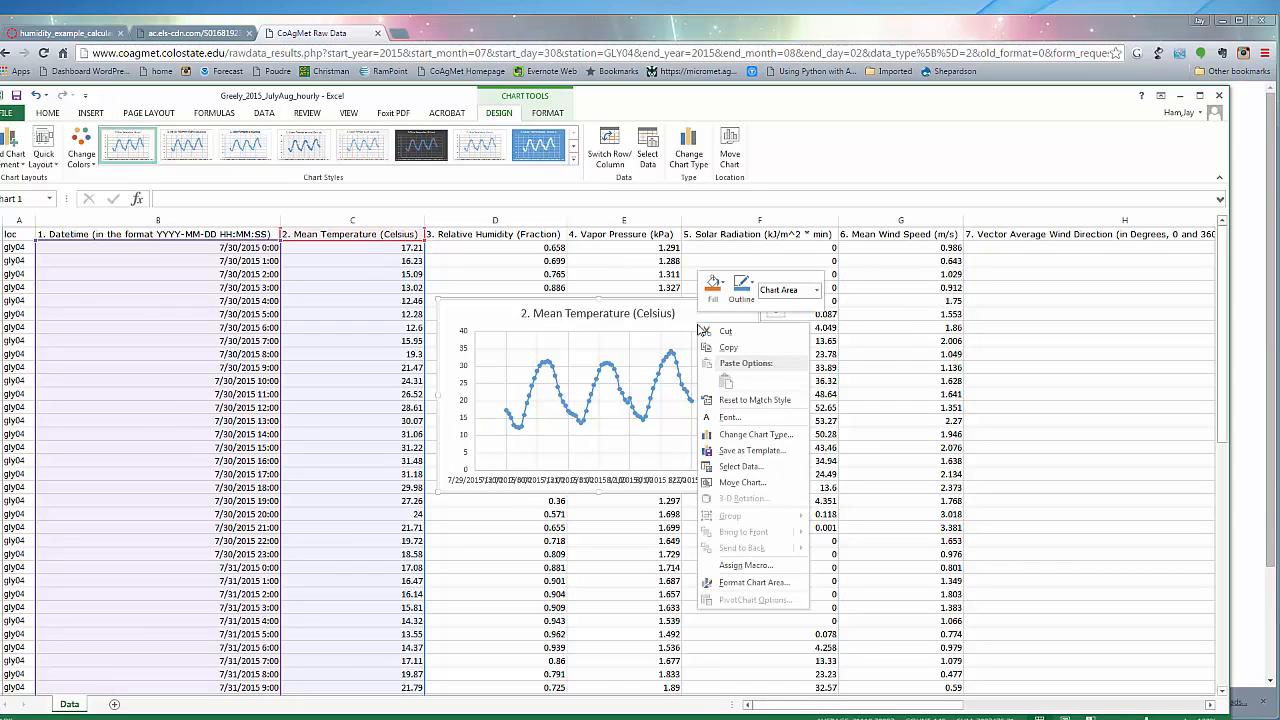
left_click(729, 483)
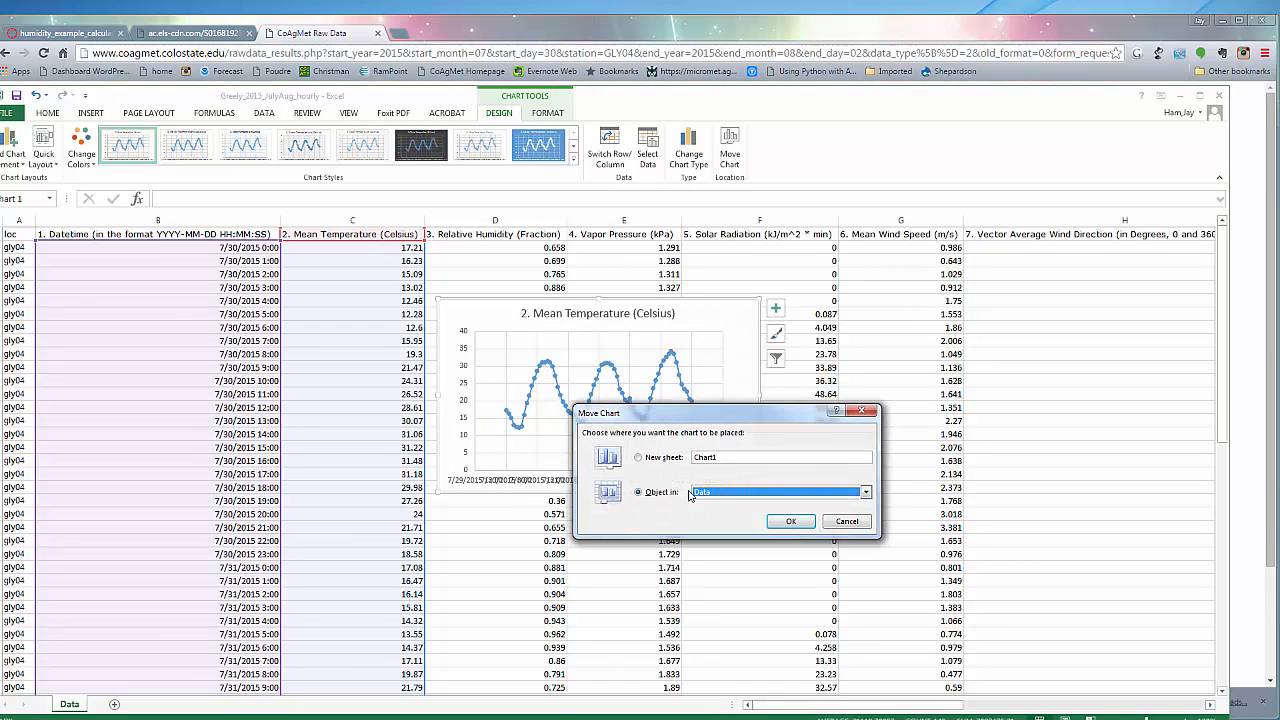
left_click(639, 458)
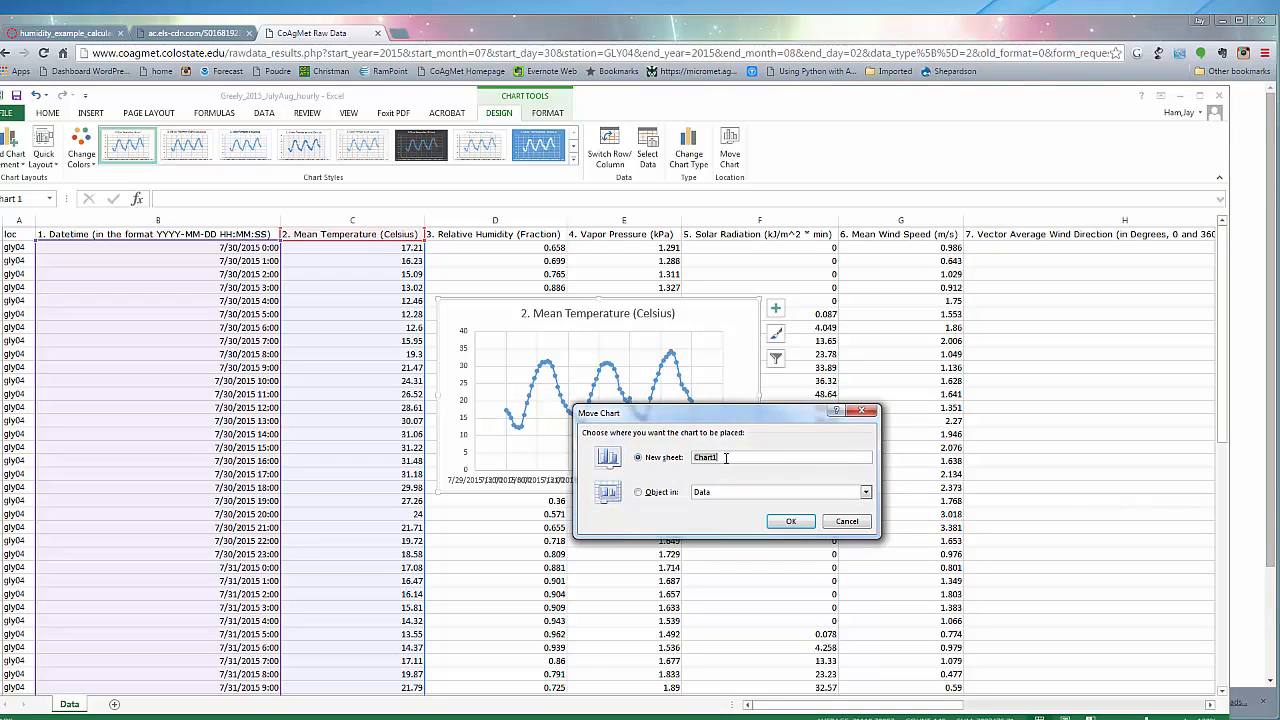
type("Temp")
left_click(787, 525)
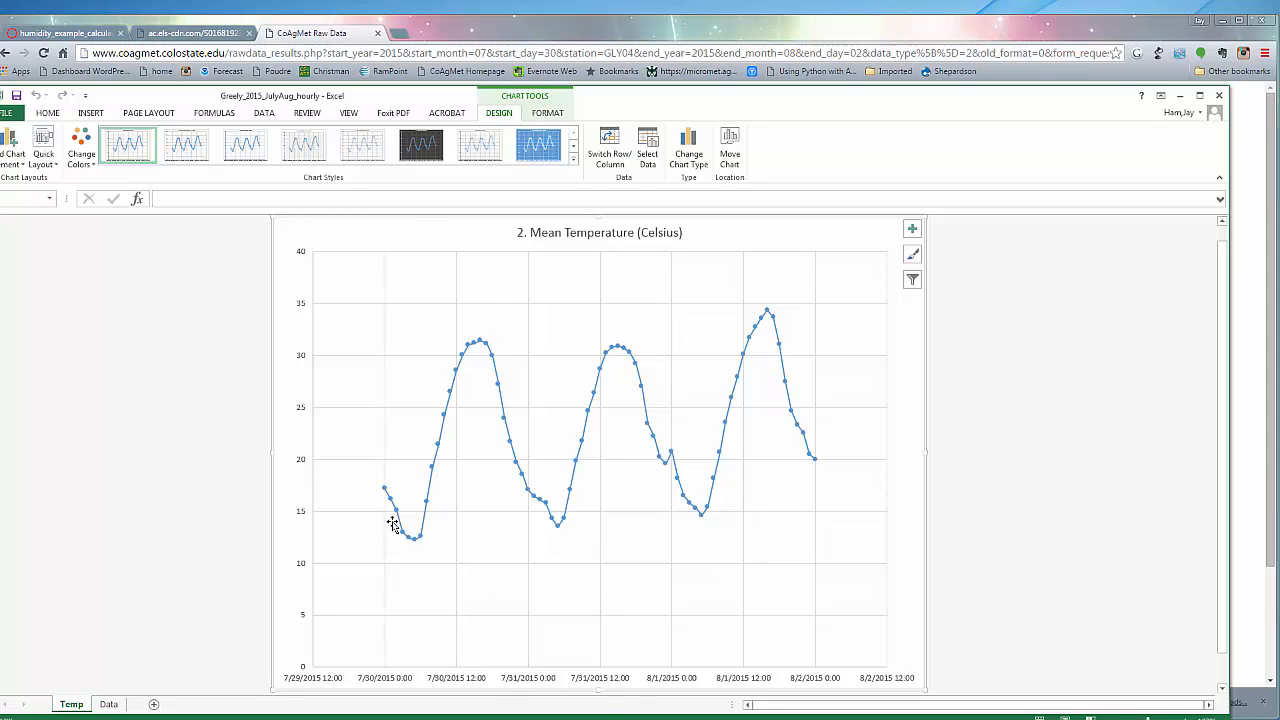
left_click(50, 150)
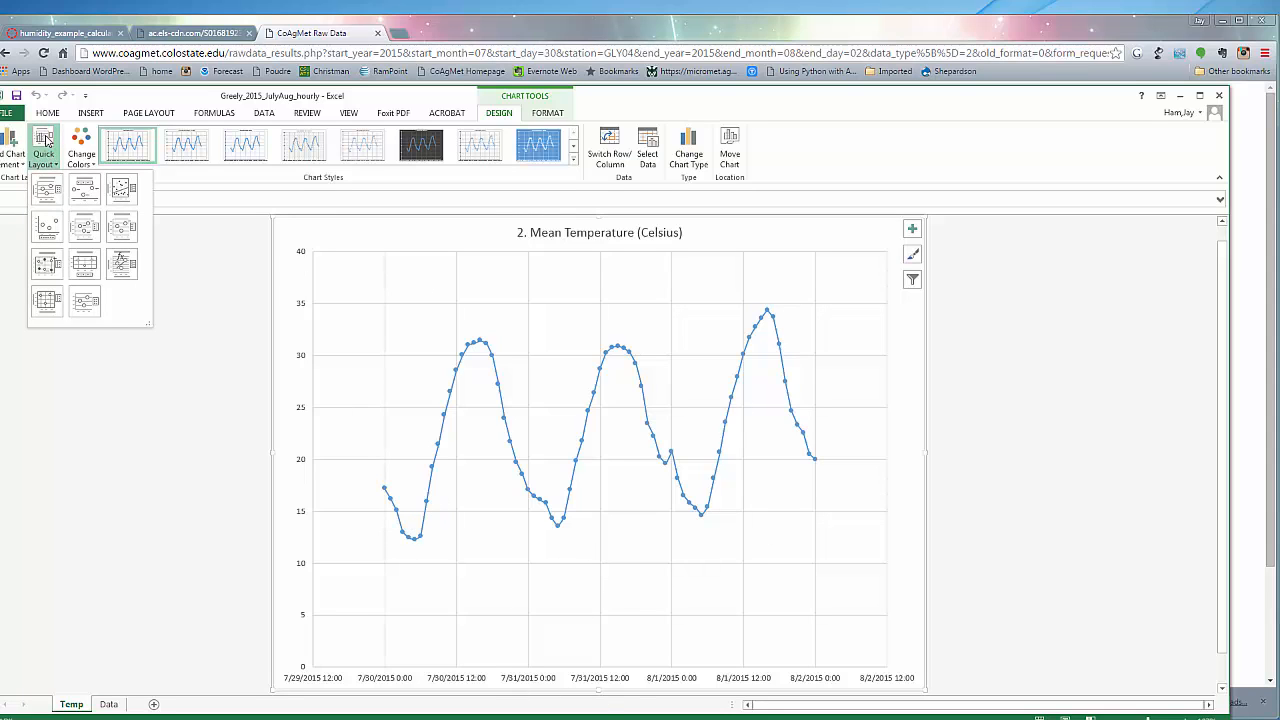
left_click(52, 190)
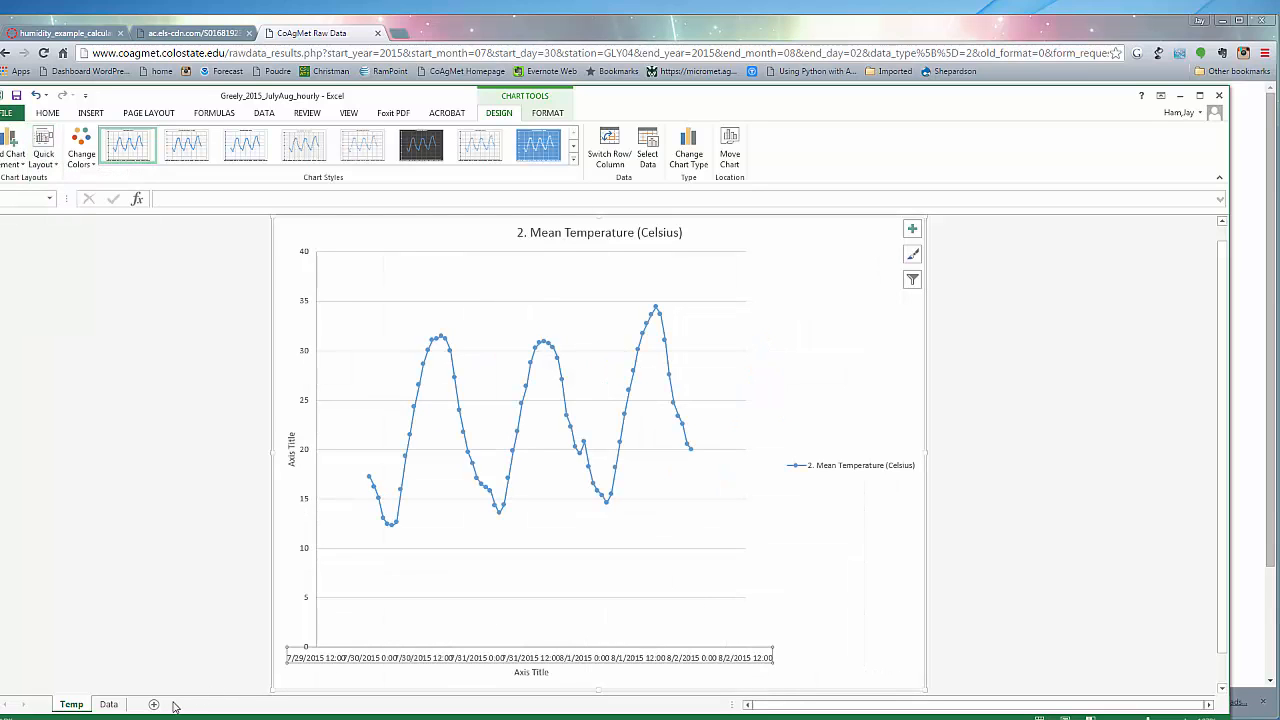
On the Data sheet, insert a column before Solar Radiation and head it VPD (kPa)
left_click(108, 704)
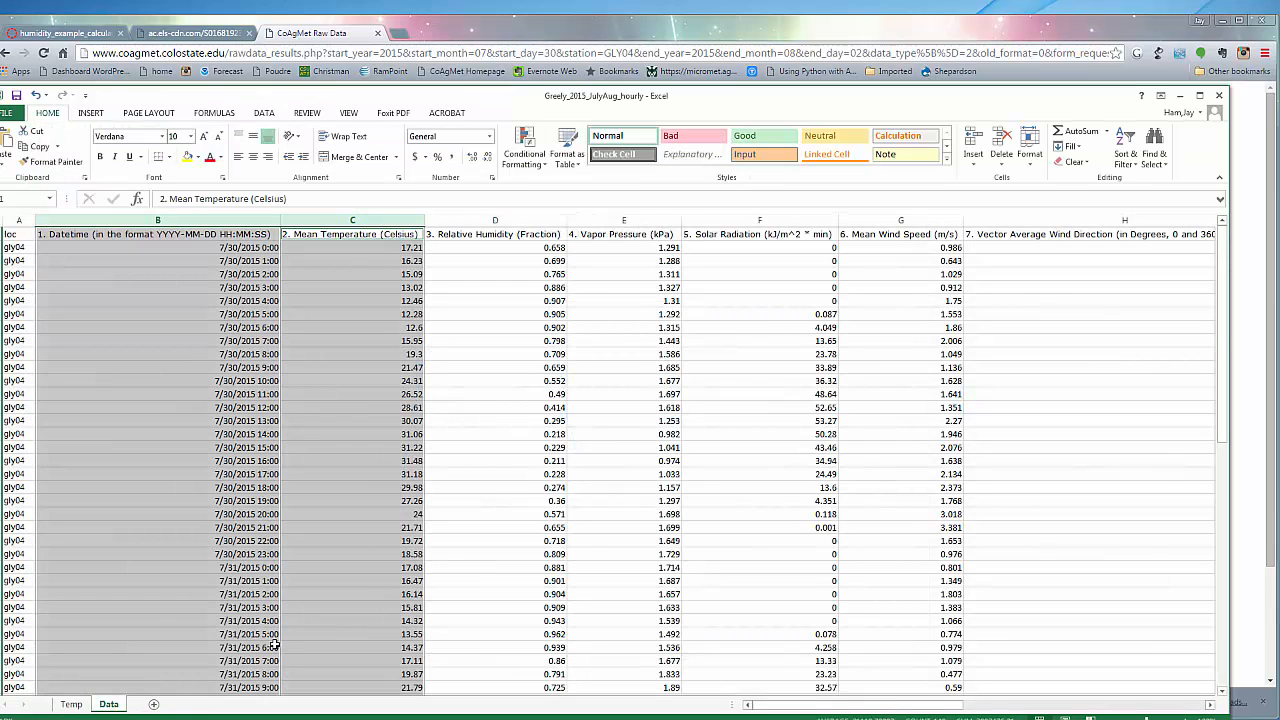
left_click(443, 559)
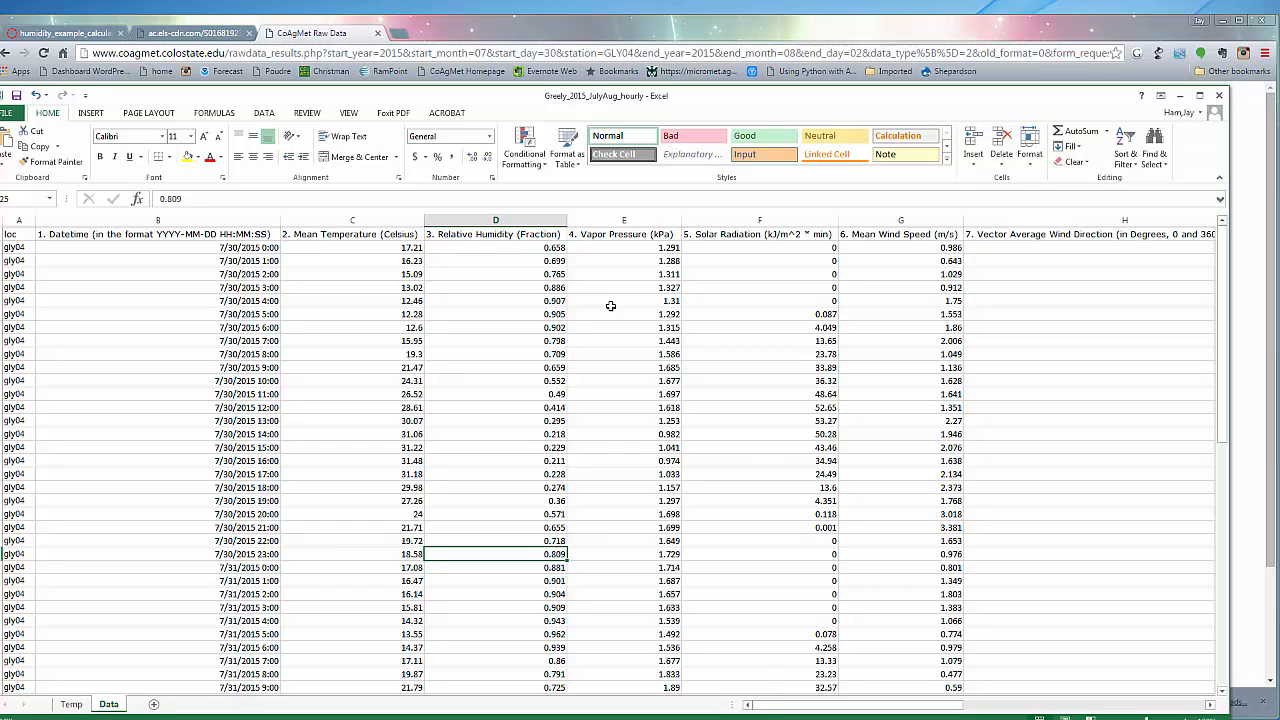
left_click(717, 221)
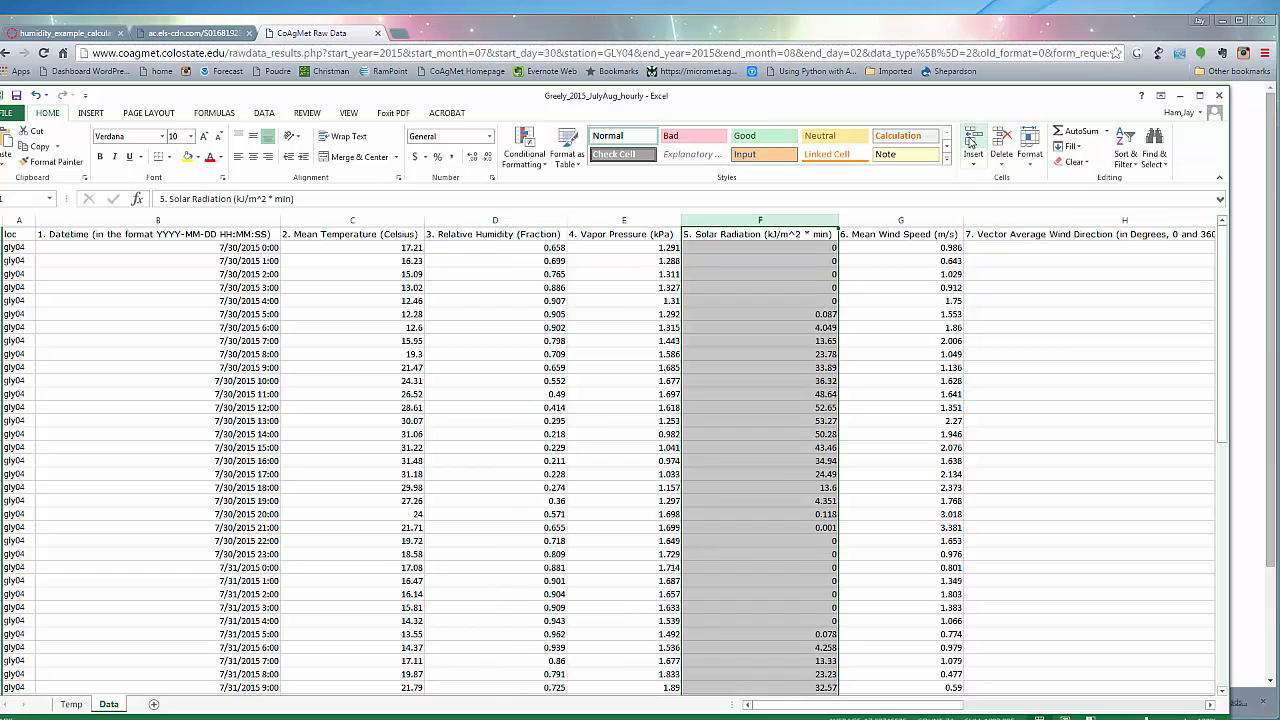
left_click(970, 141)
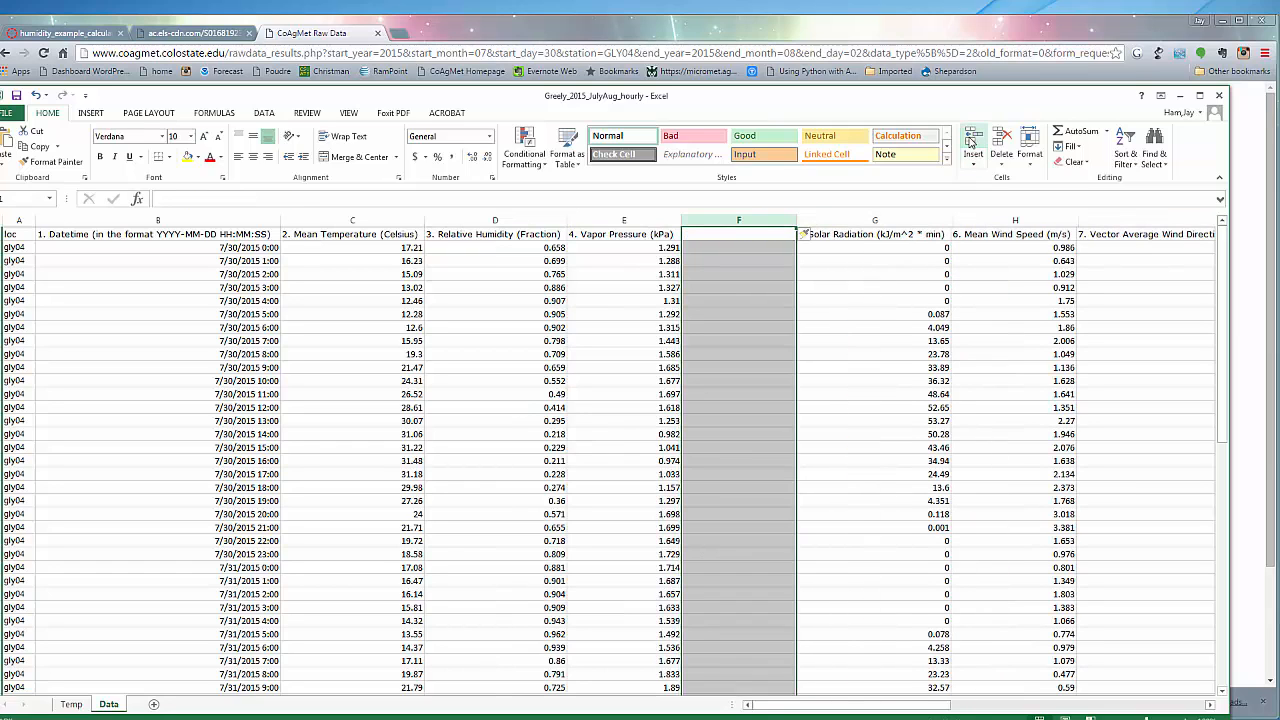
left_click(725, 237)
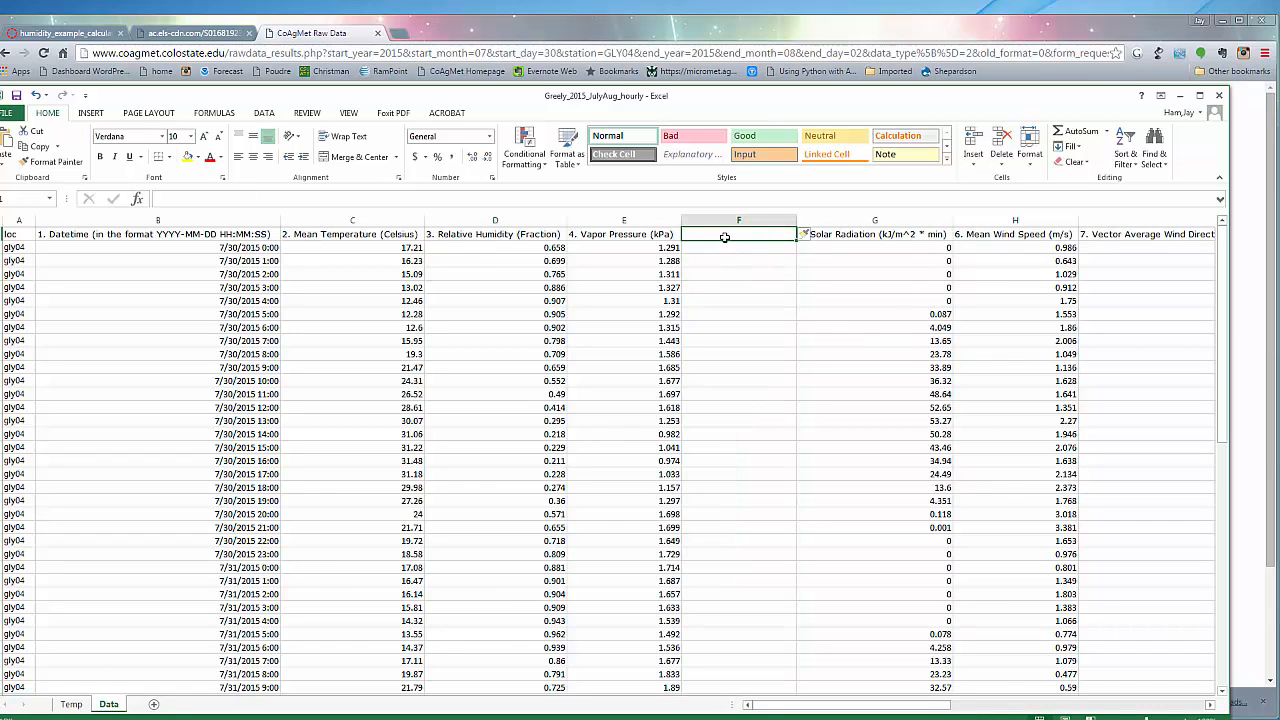
type("VPD")
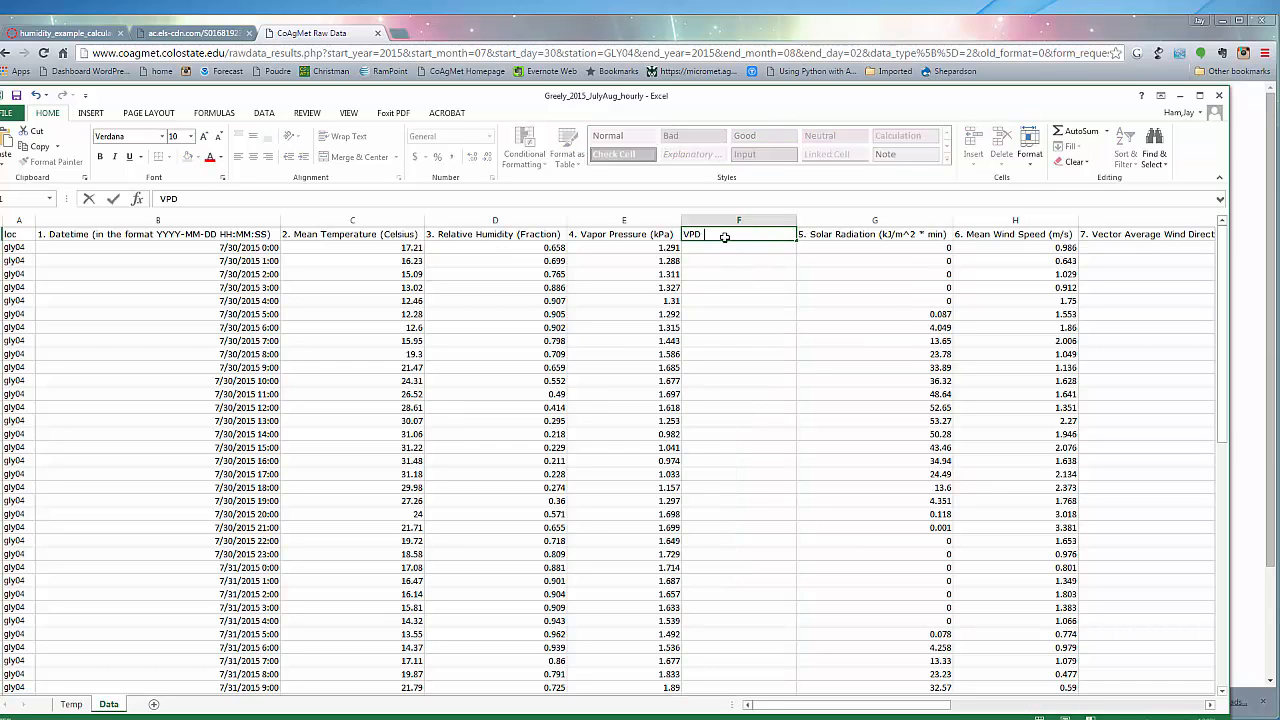
type(" (kPa)")
left_click(736, 312)
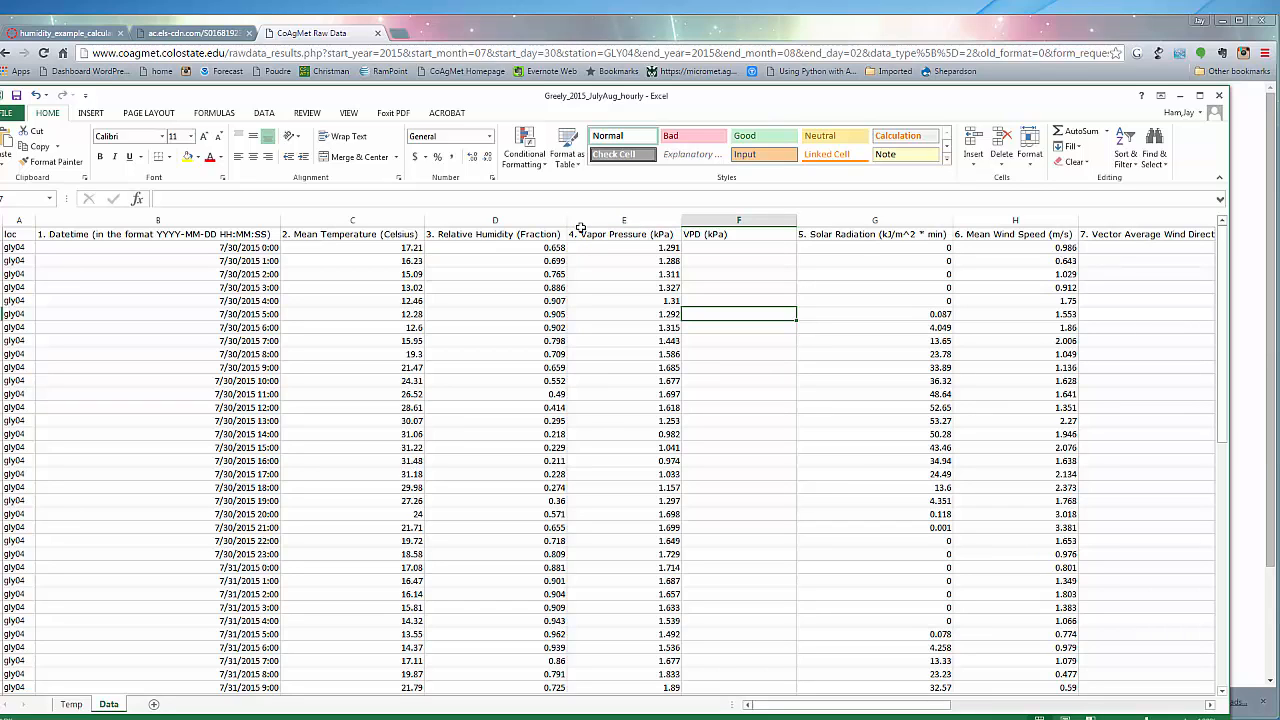
Insert another column before VPD (kPa) and head it SatVP(kPa)
left_click(701, 220)
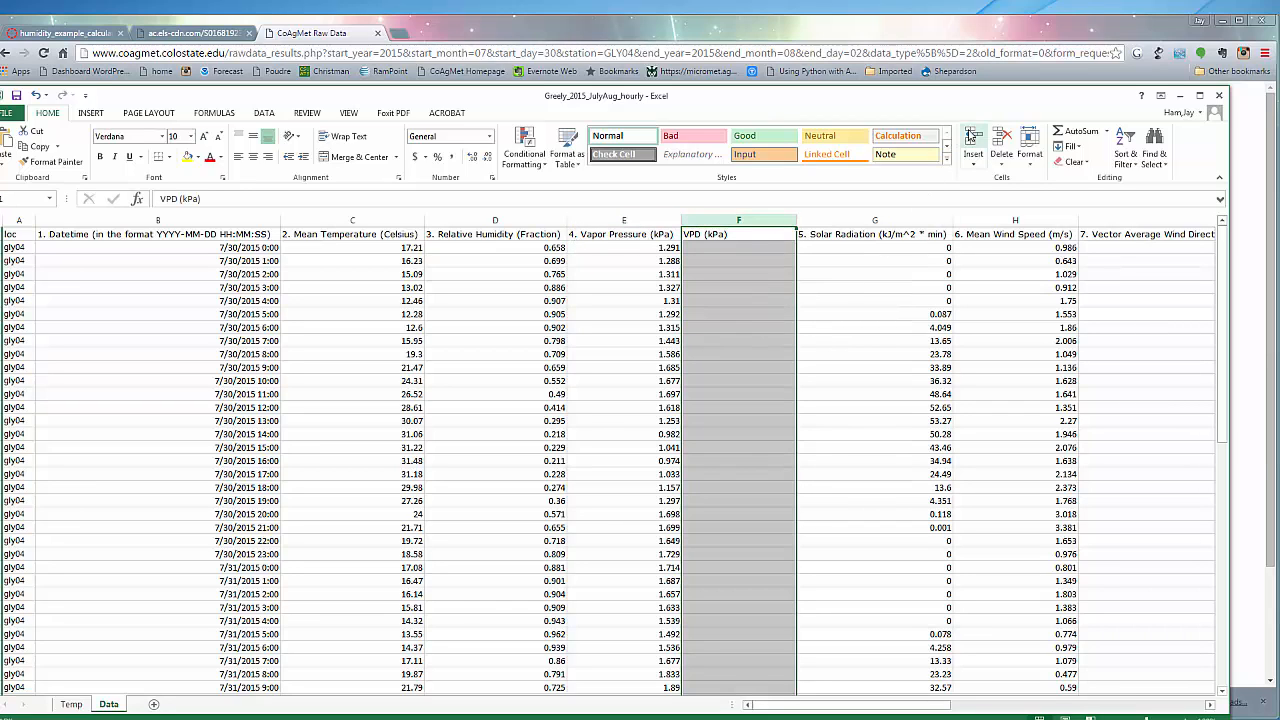
left_click(973, 140)
left_click(708, 236)
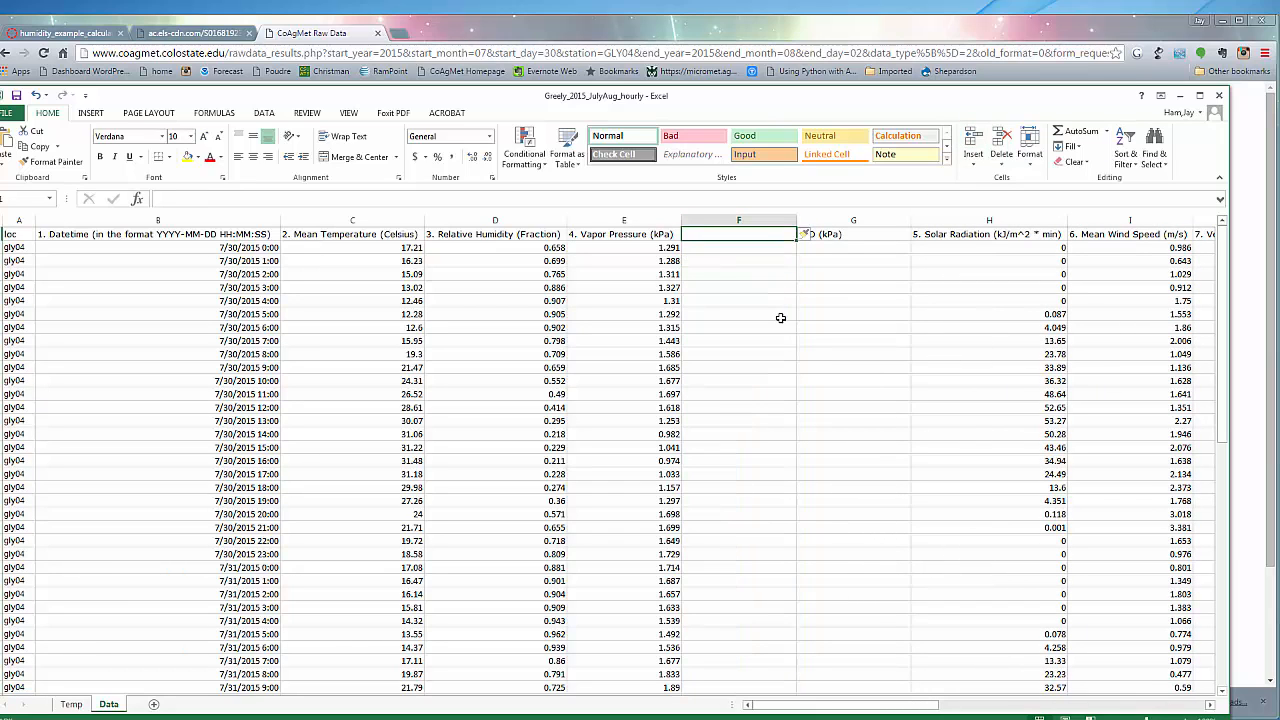
type("SatVP")
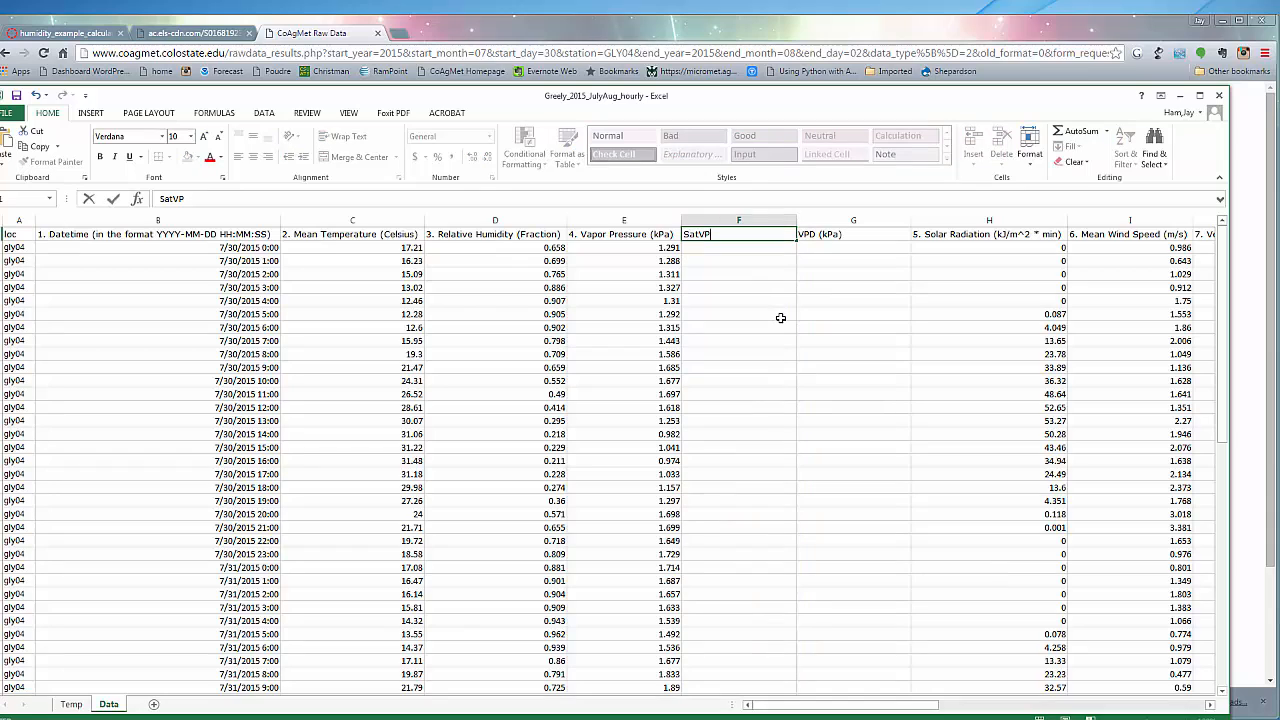
type("(kPa)")
left_click(780, 367)
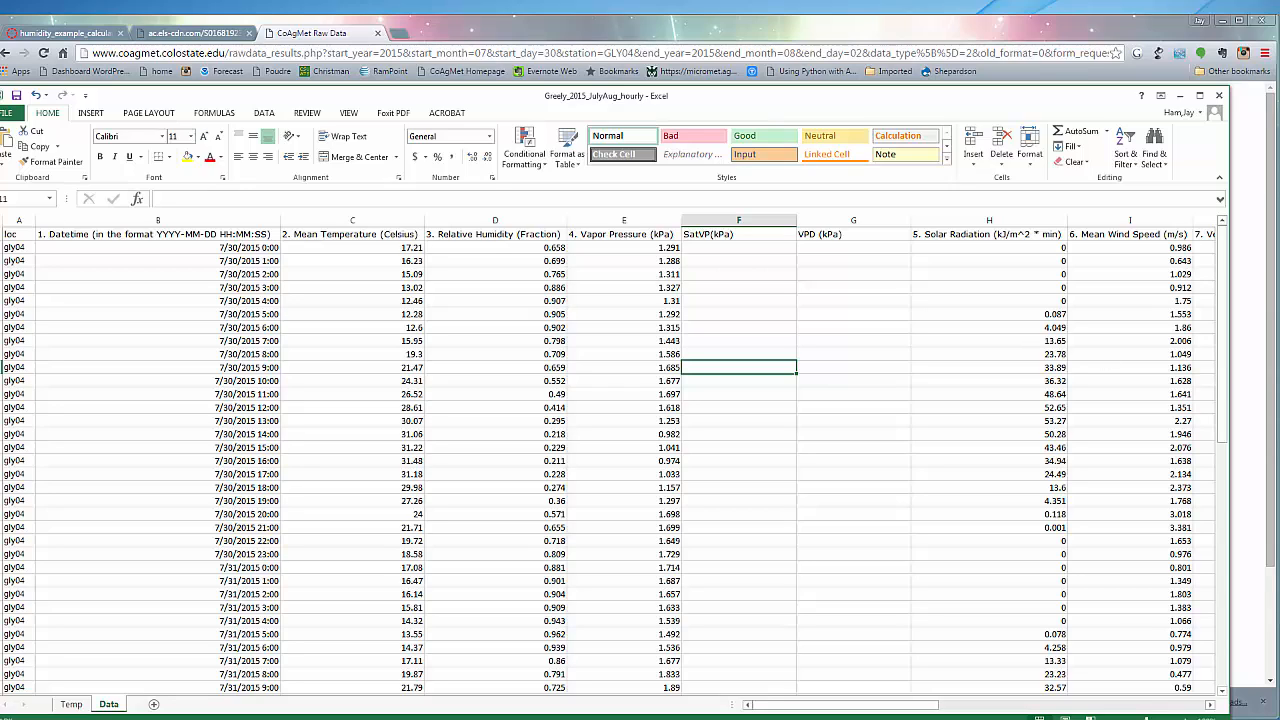
Switch to the browser and view the beginning of humidity_example_calculations _2016.pdf in Canvas
left_click(1241, 463)
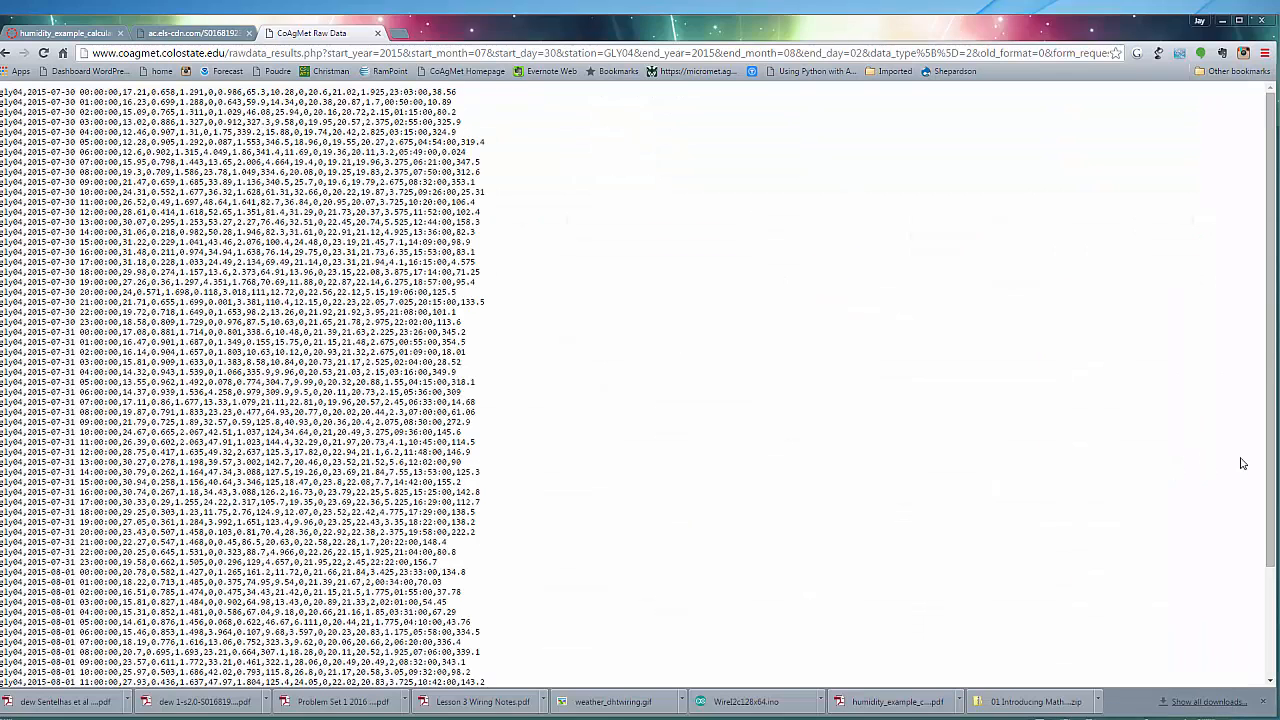
left_click(93, 34)
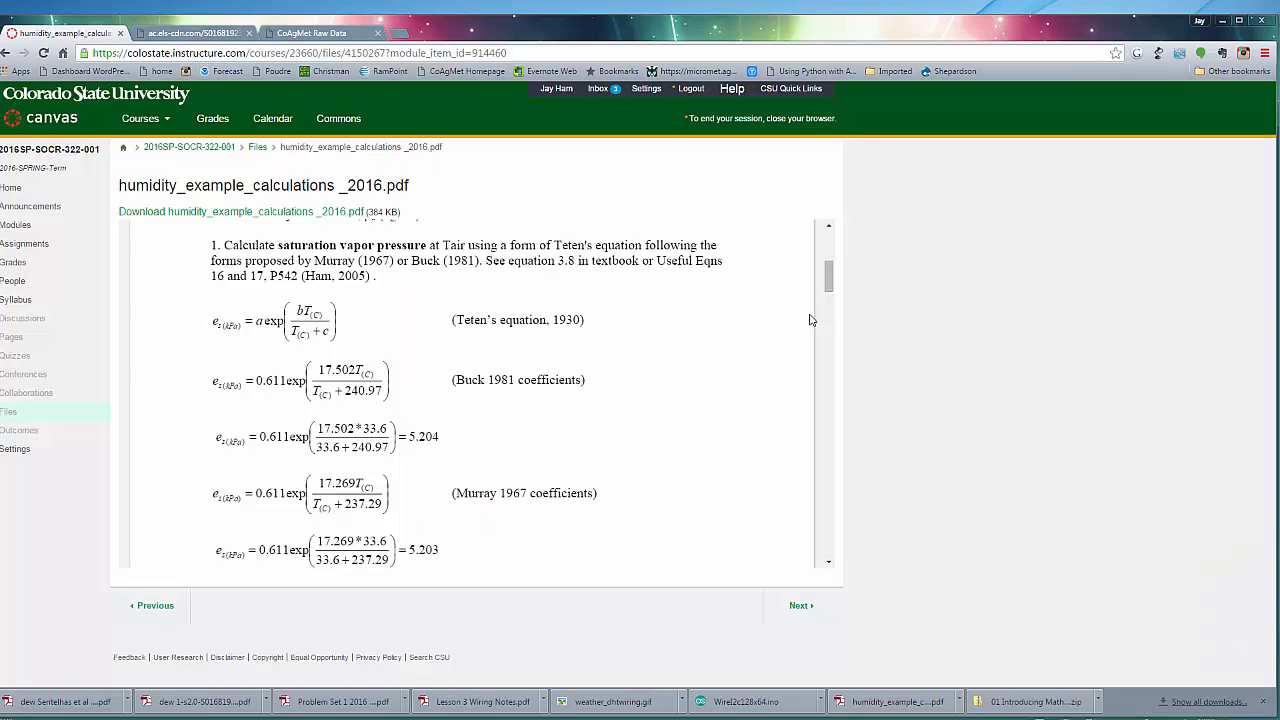
left_click_drag(829, 278, 831, 245)
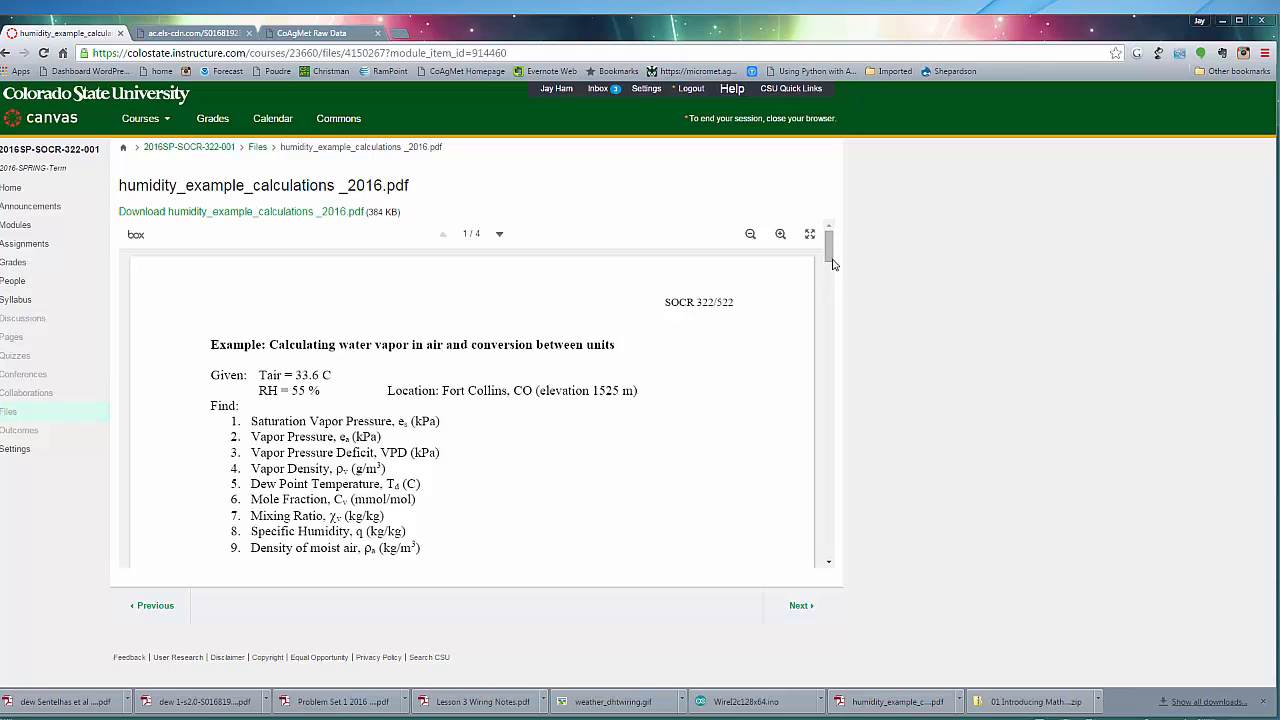
Find the saturation vapor pressure equations in the humidity PDF and arrange the browser and Excel windows so both are visible
left_click_drag(831, 245, 828, 286)
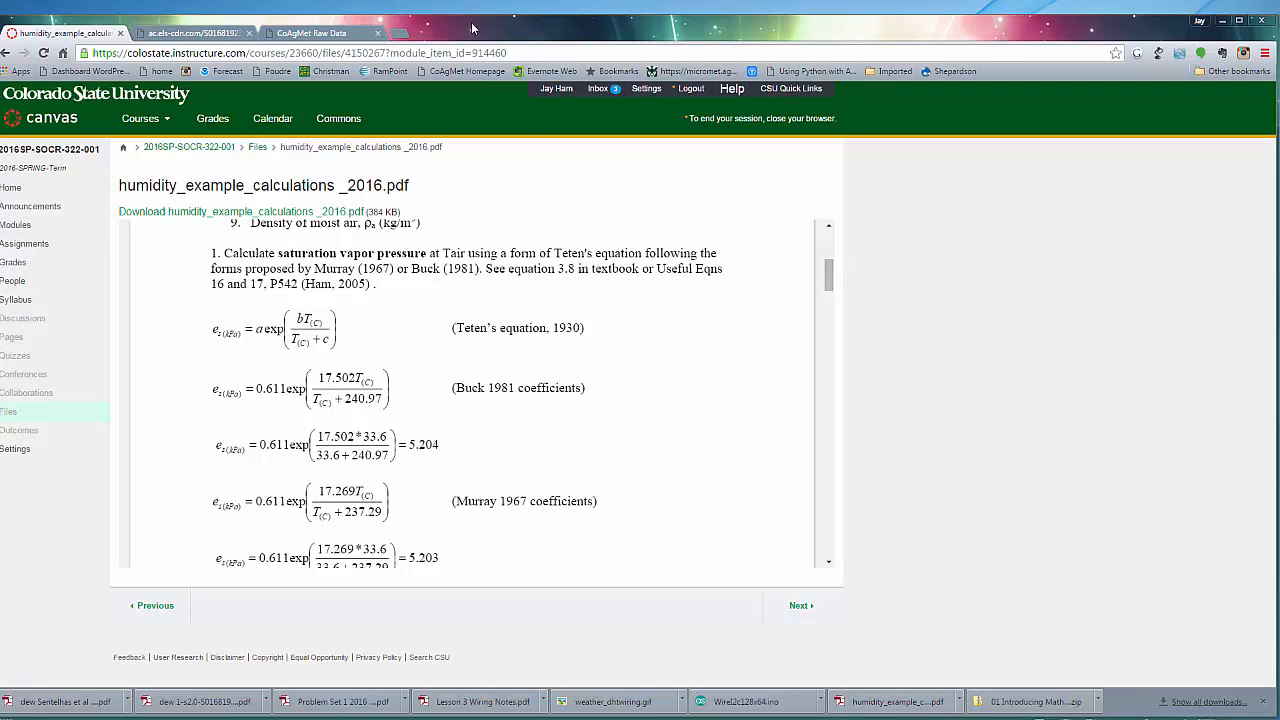
left_click_drag(473, 28, 1265, 44)
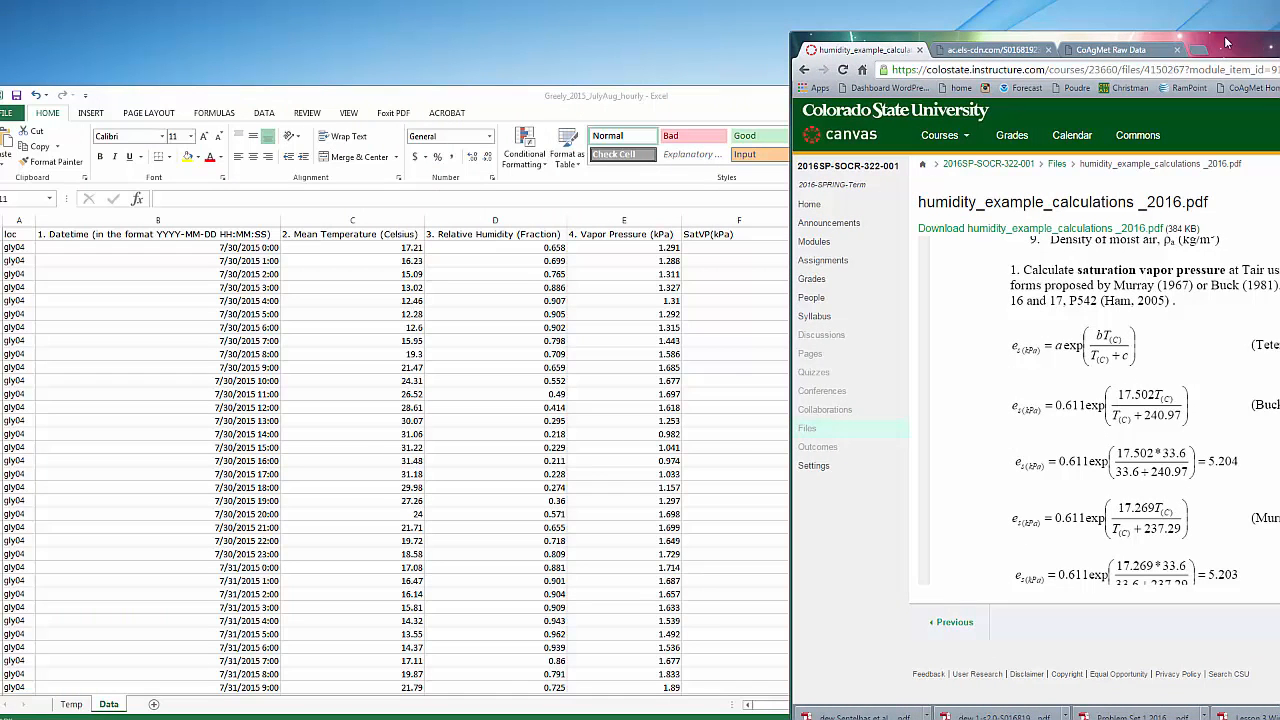
left_click_drag(699, 103, 491, 103)
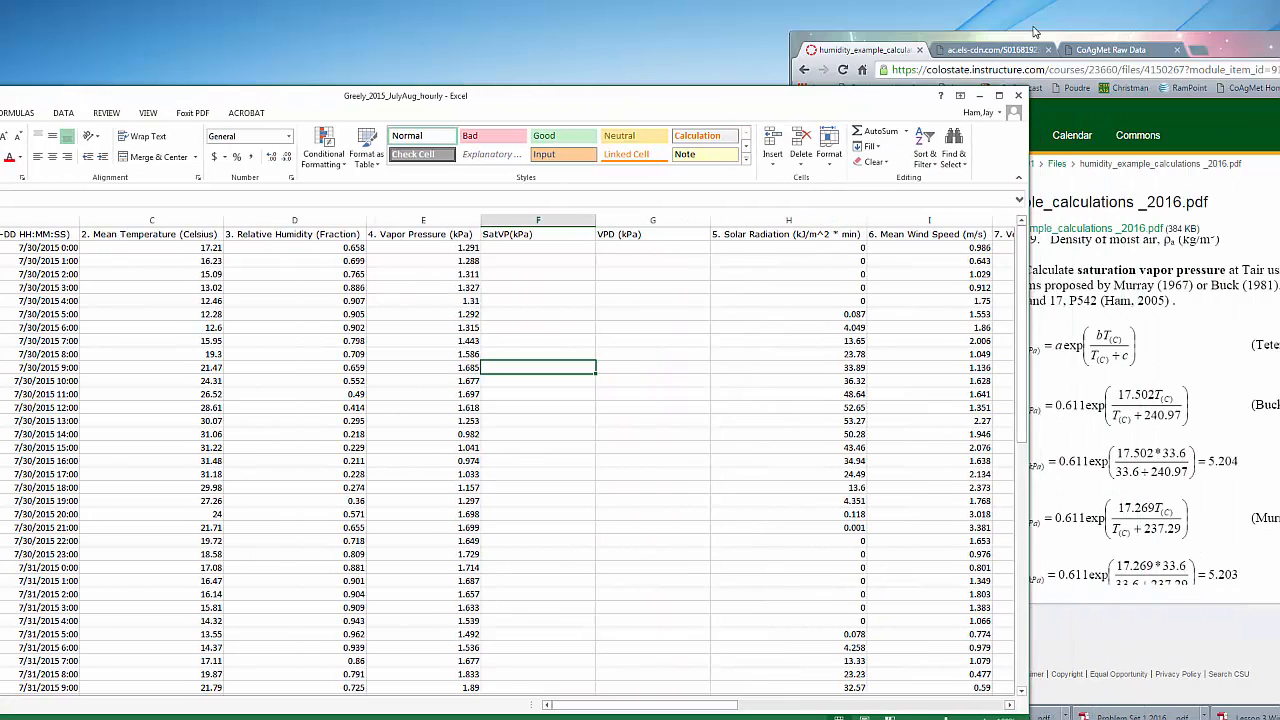
left_click(1040, 40)
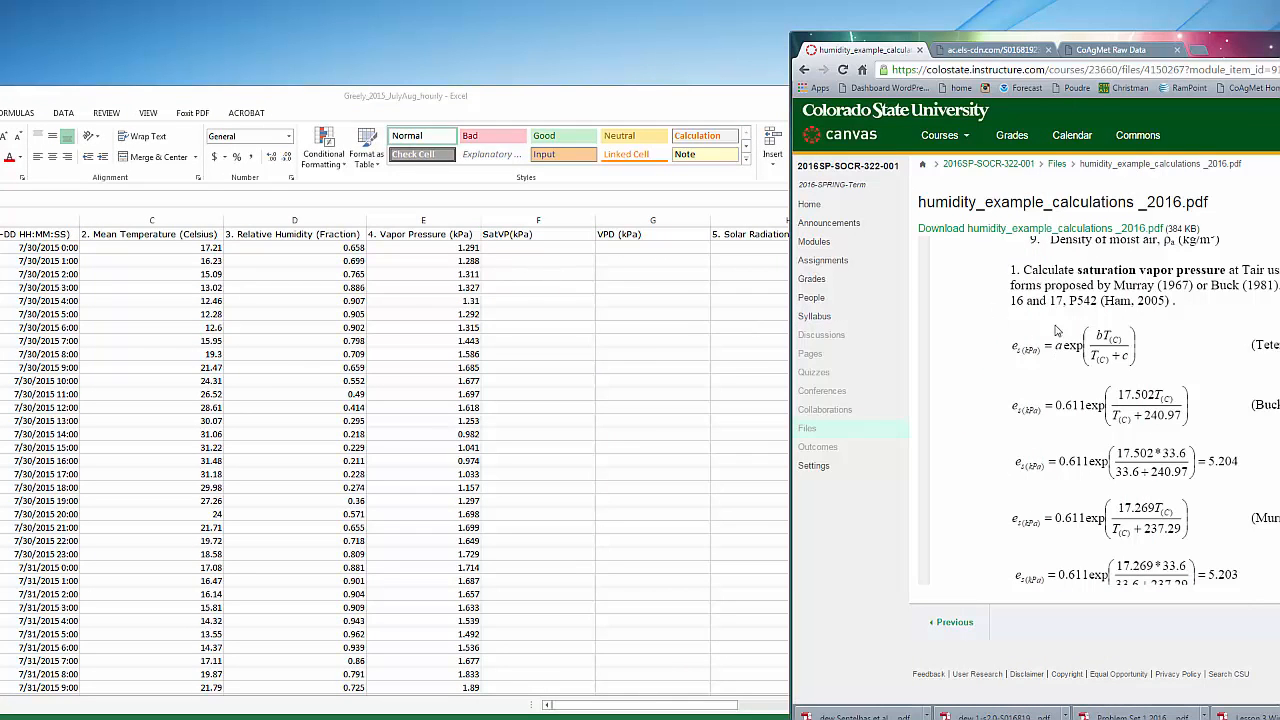
In Excel, enter =0.611*EXP(17.269*C2/(C2+237.29)) in cell F2 to calculate saturation vapor pressure
left_click(528, 251)
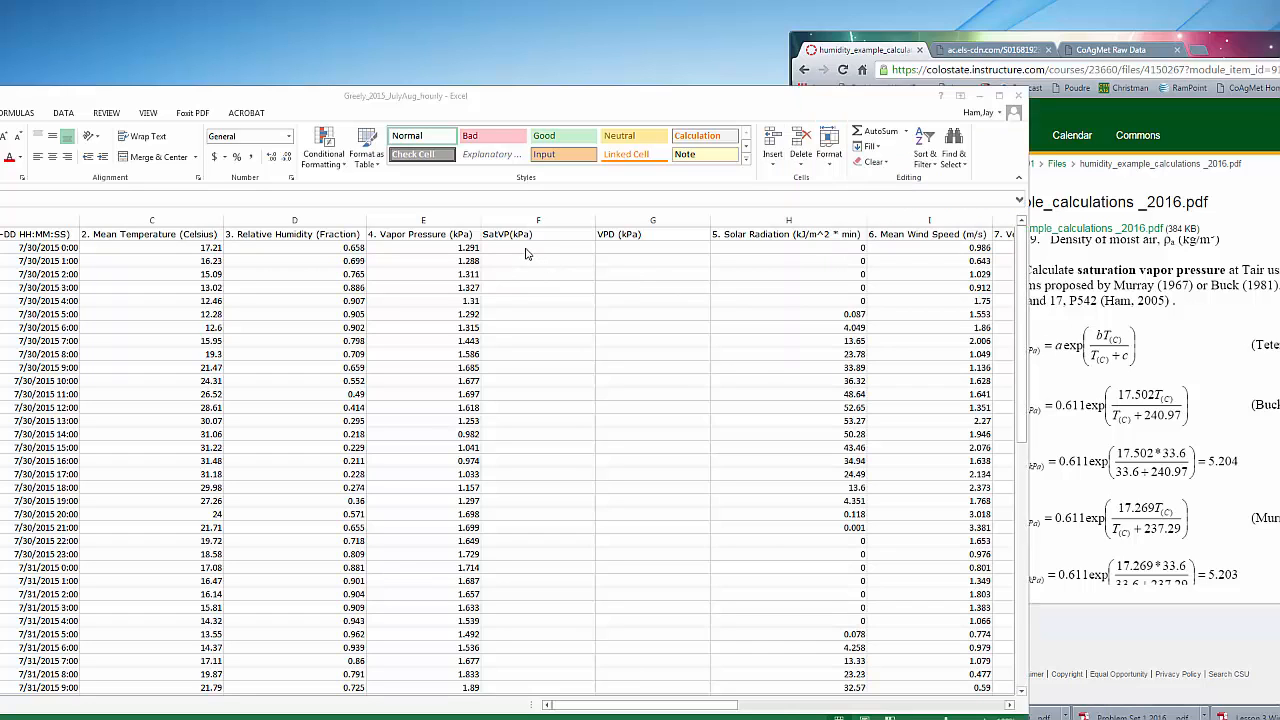
left_click(527, 250)
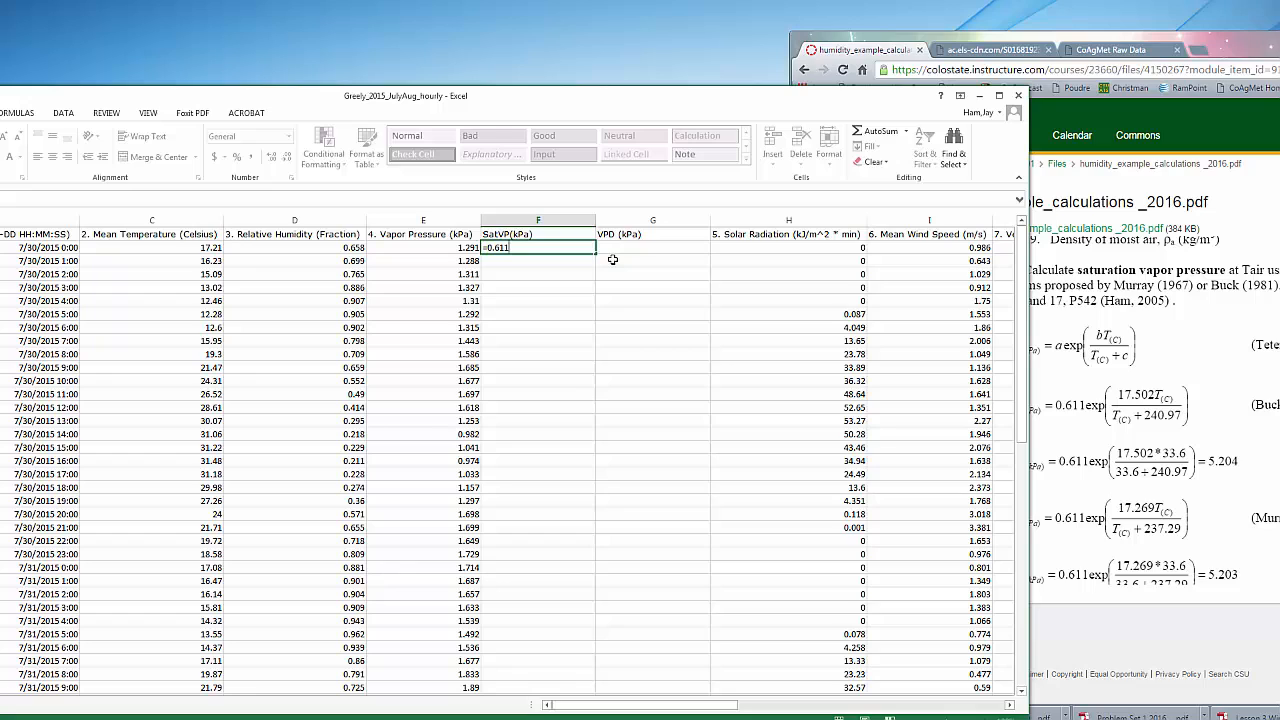
type("exp")
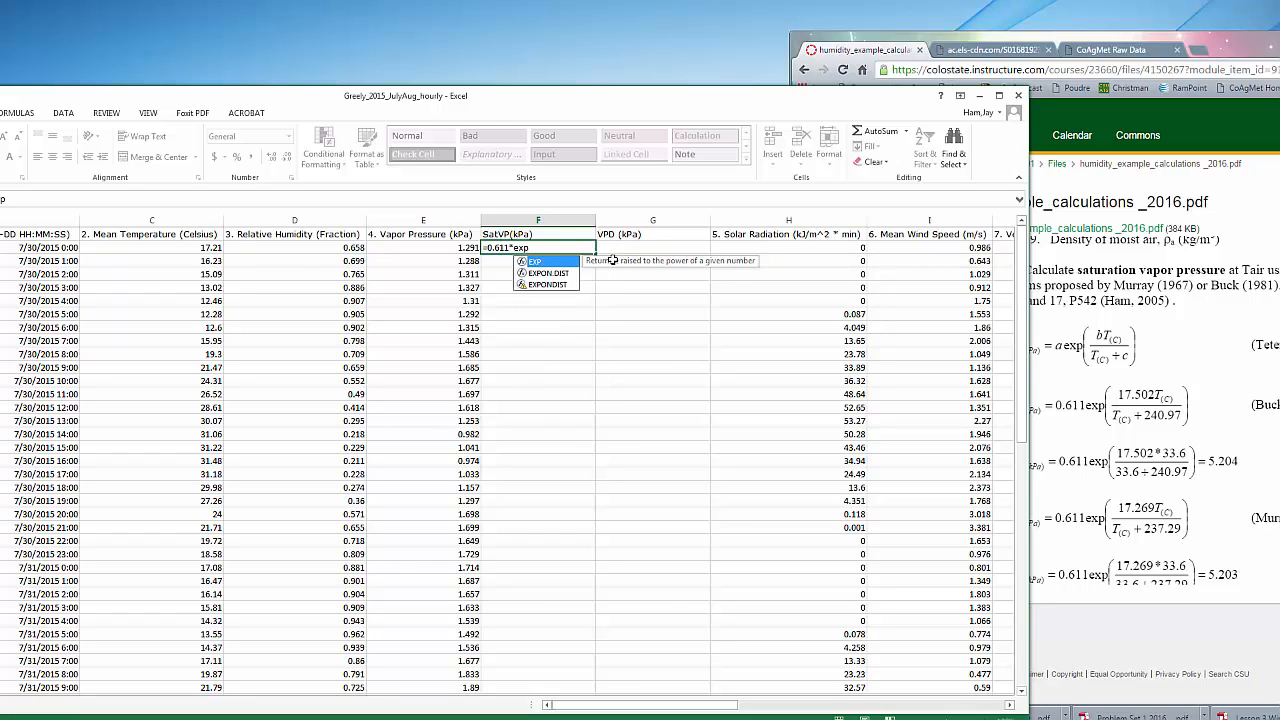
type("(17.269*")
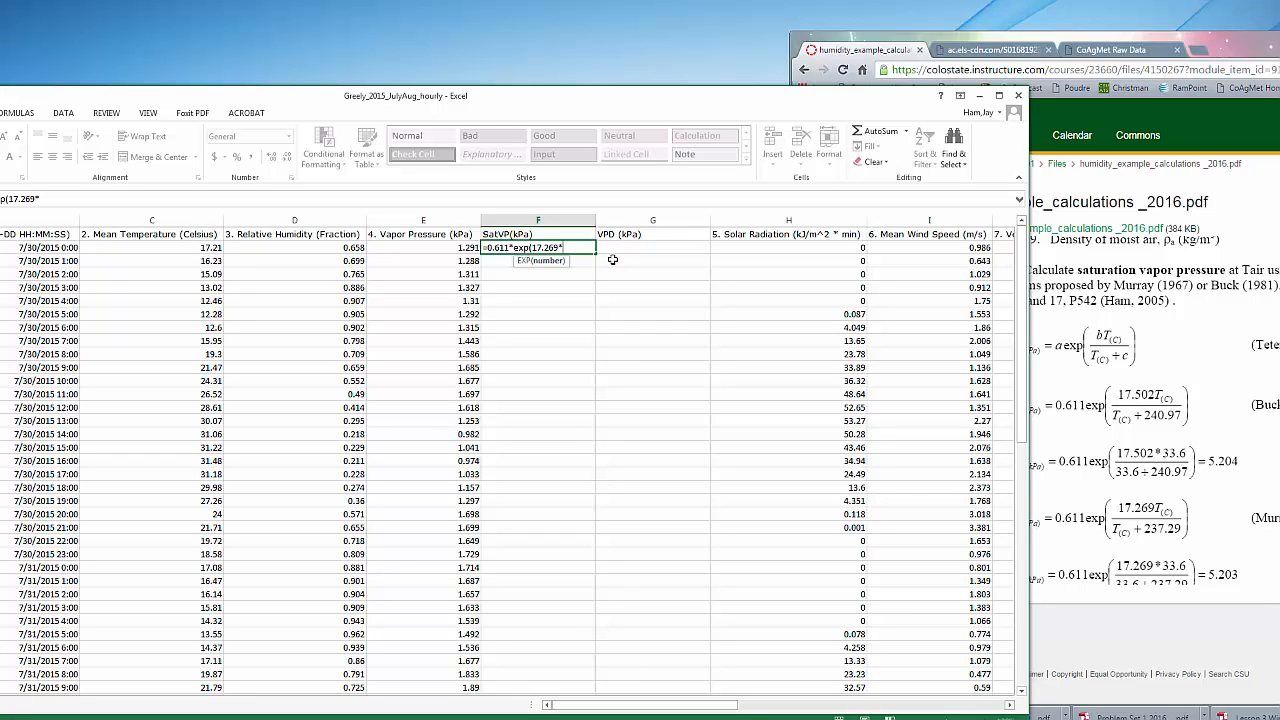
left_click(203, 249)
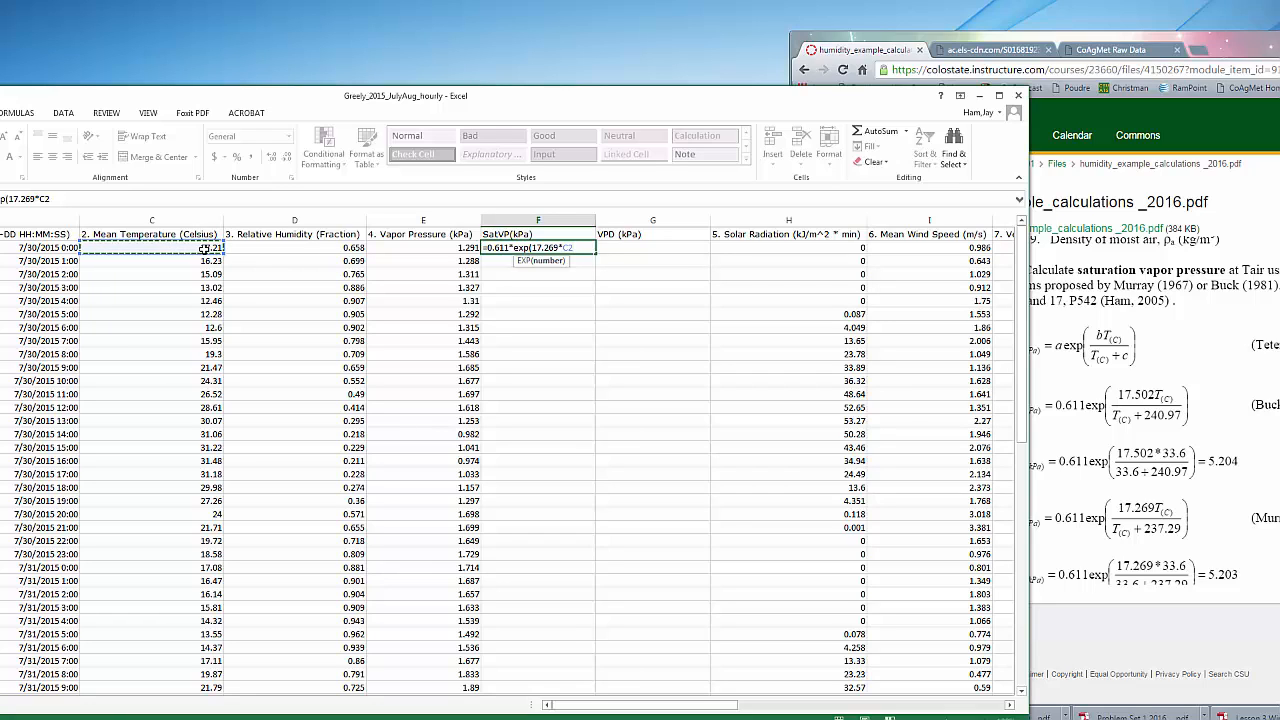
type("/(")
left_click(129, 247)
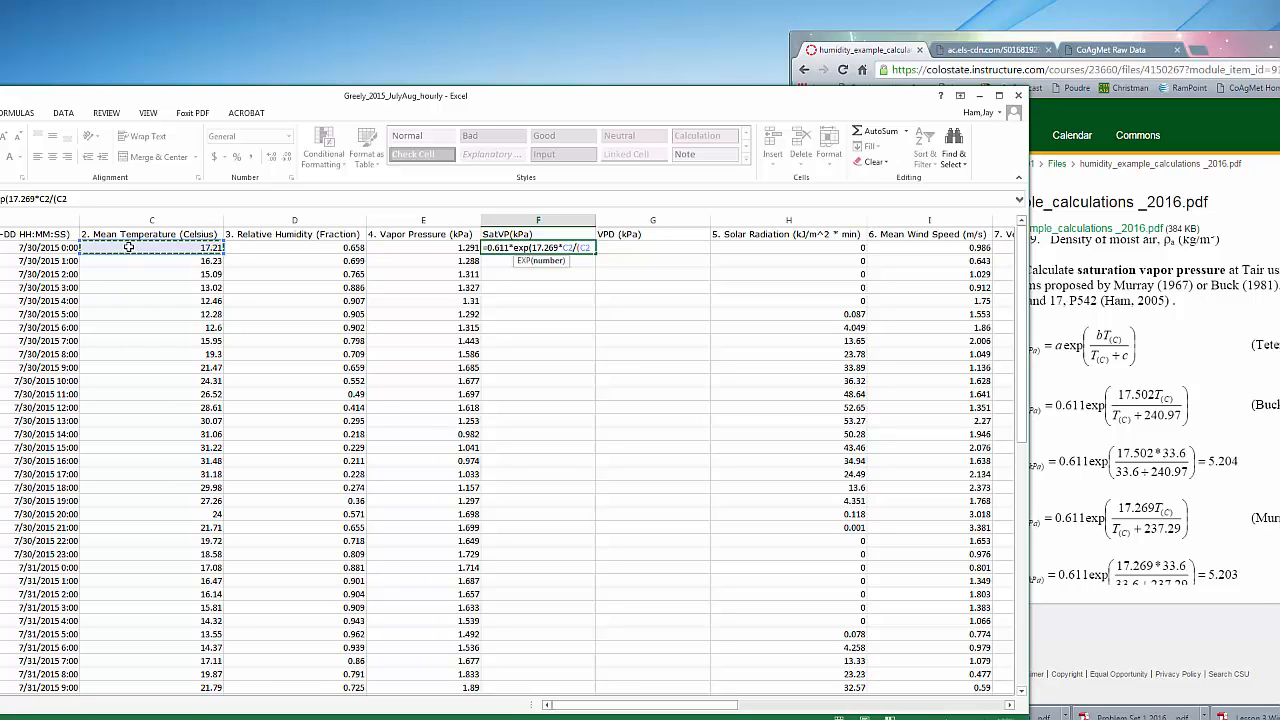
type("+")
type("237.29))")
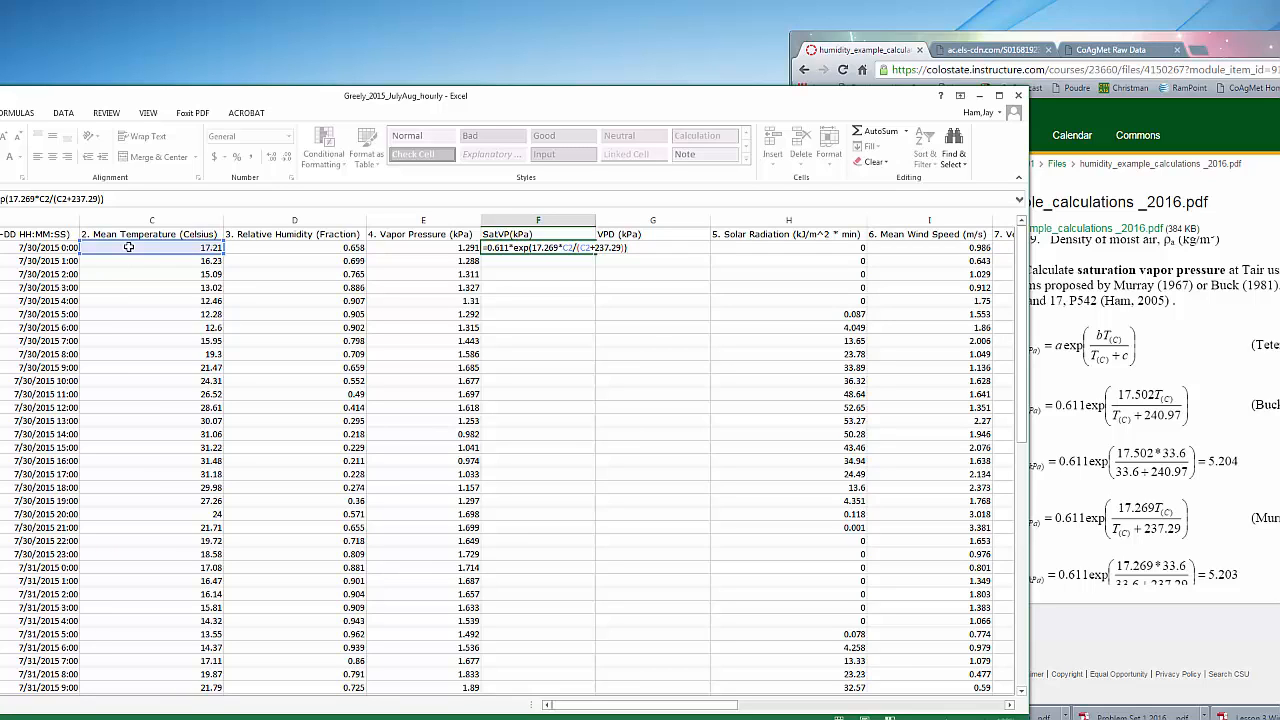
key("Return")
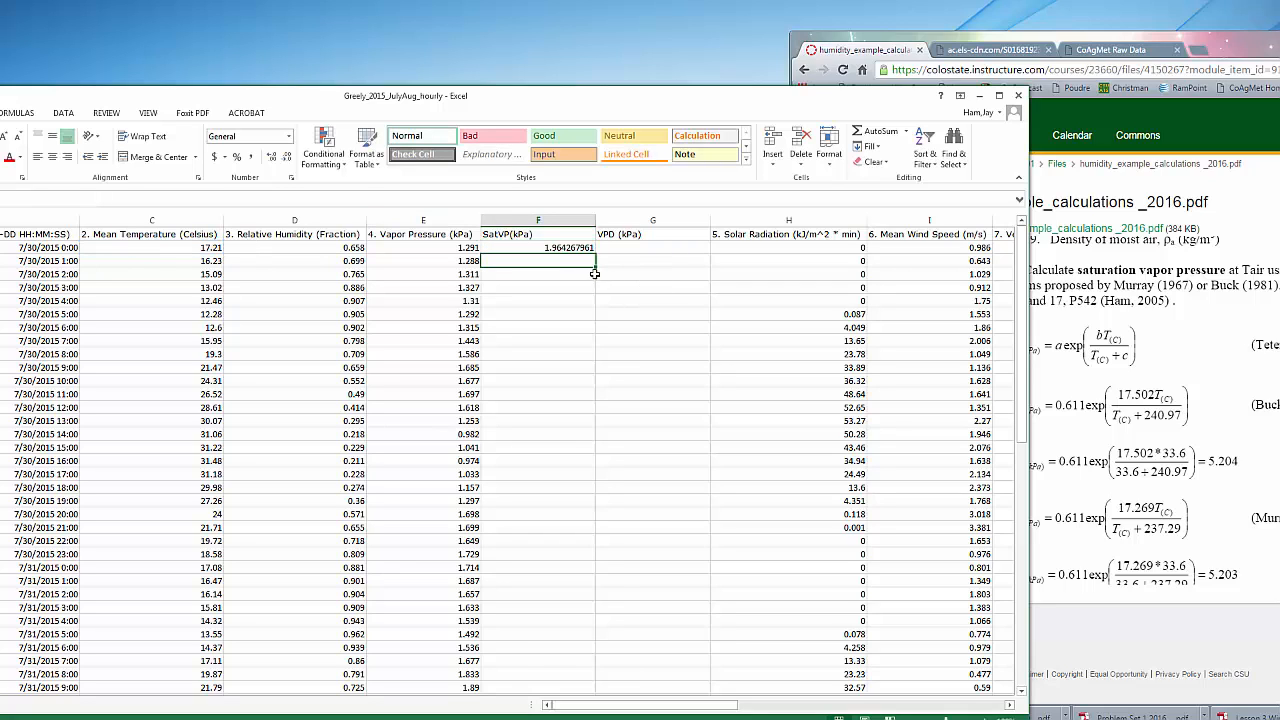
Show the F2 result with three decimals and fill its formula down the whole SatVP(kPa) column
left_click(550, 249)
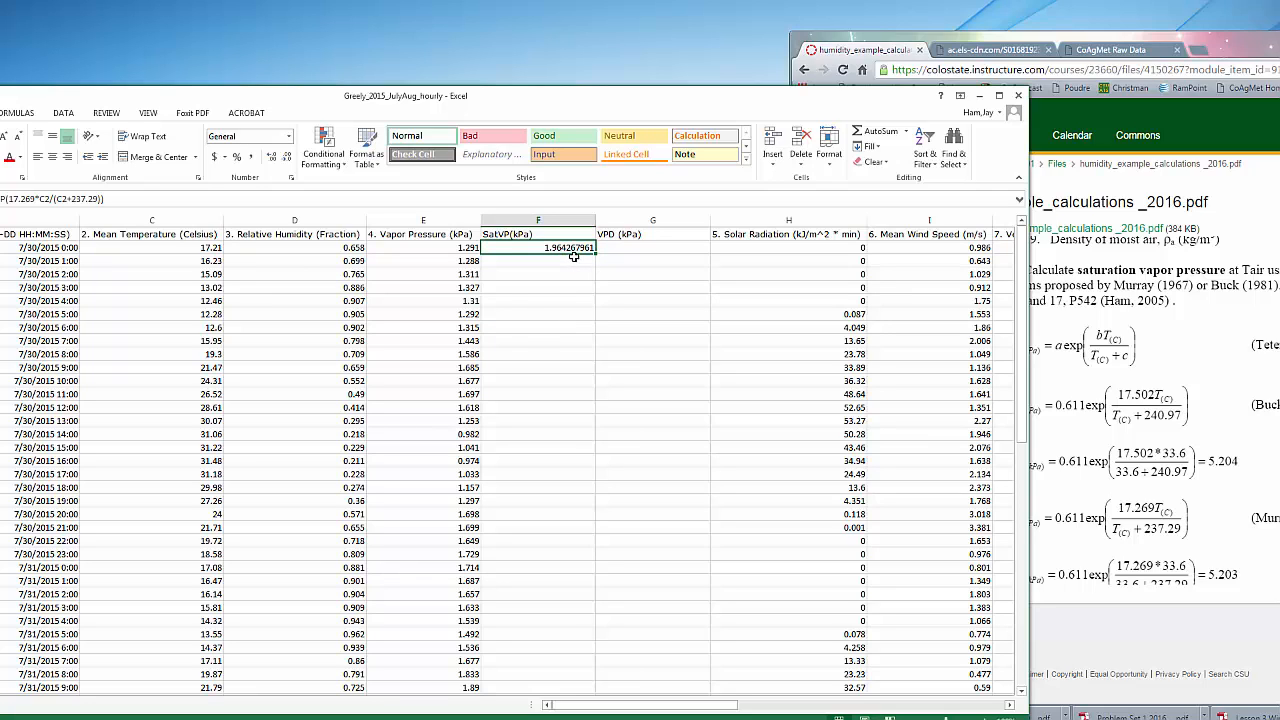
left_click(286, 158)
left_click(286, 158)
left_click(286, 158)
left_click(286, 158)
left_click(286, 159)
left_click(286, 159)
double_click(595, 252)
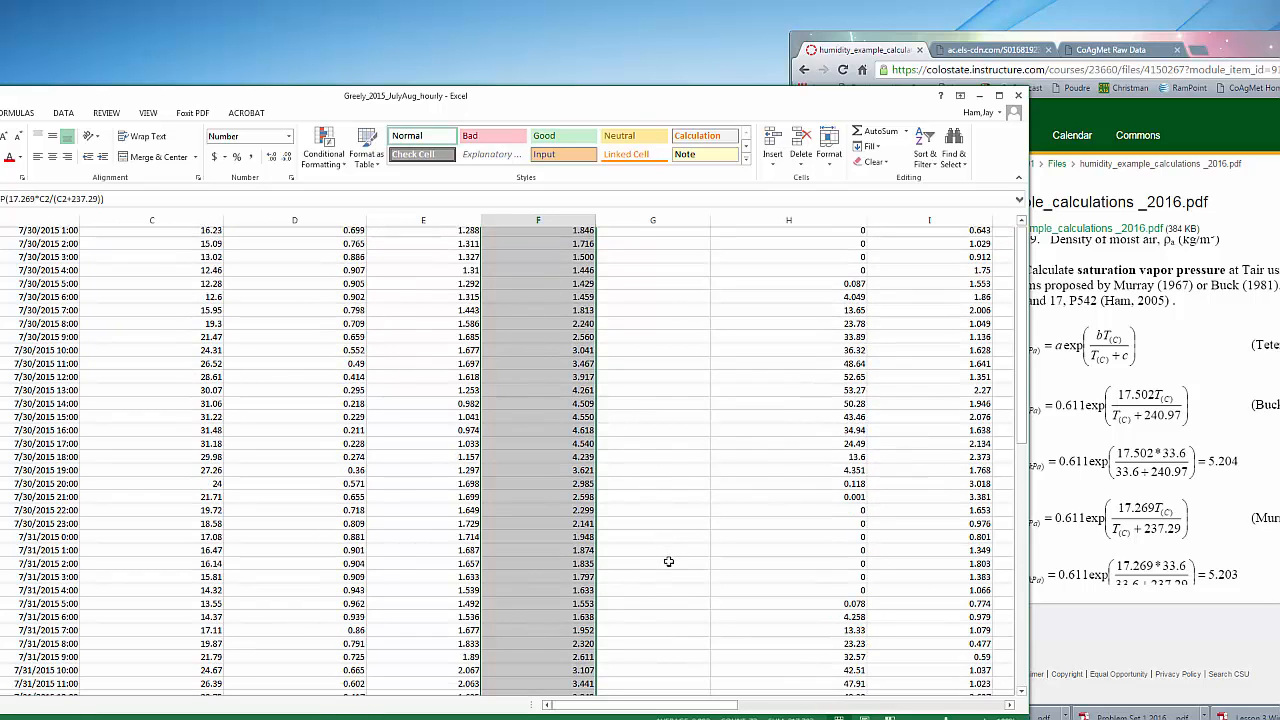
scroll(668, 561, "down", 6)
scroll(570, 536, "up", 6)
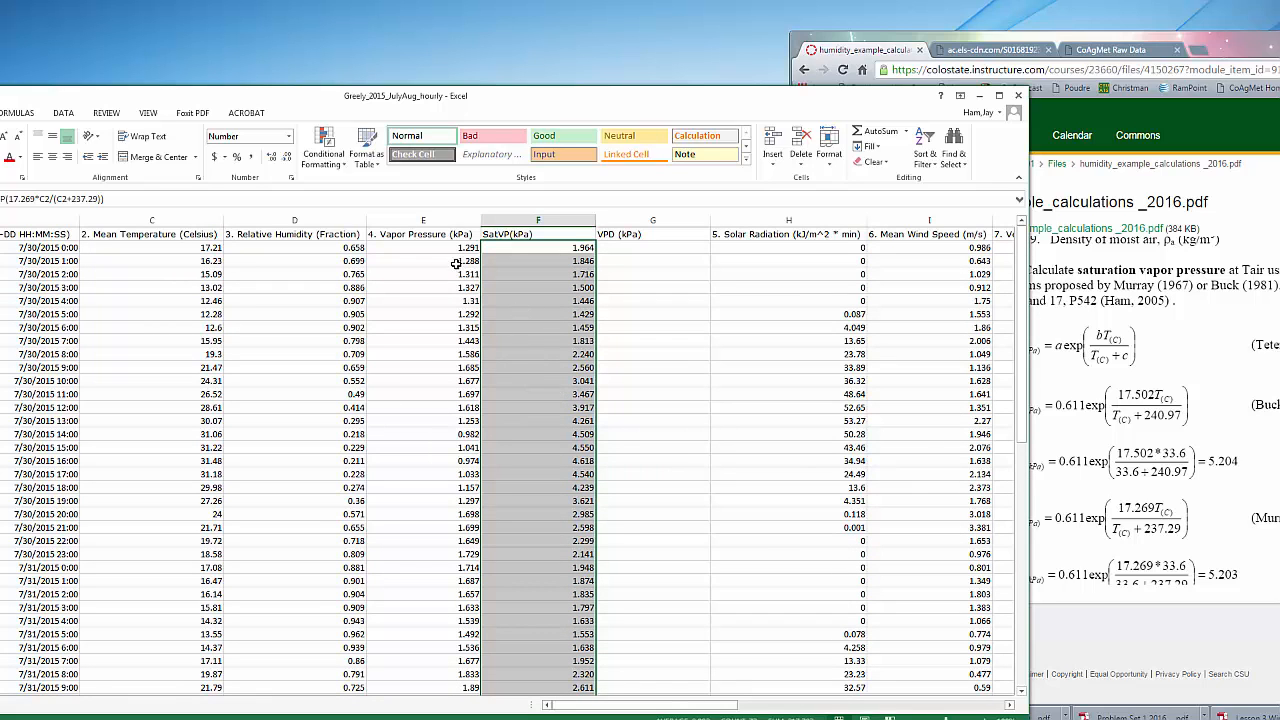
scroll(570, 317, "down", 4)
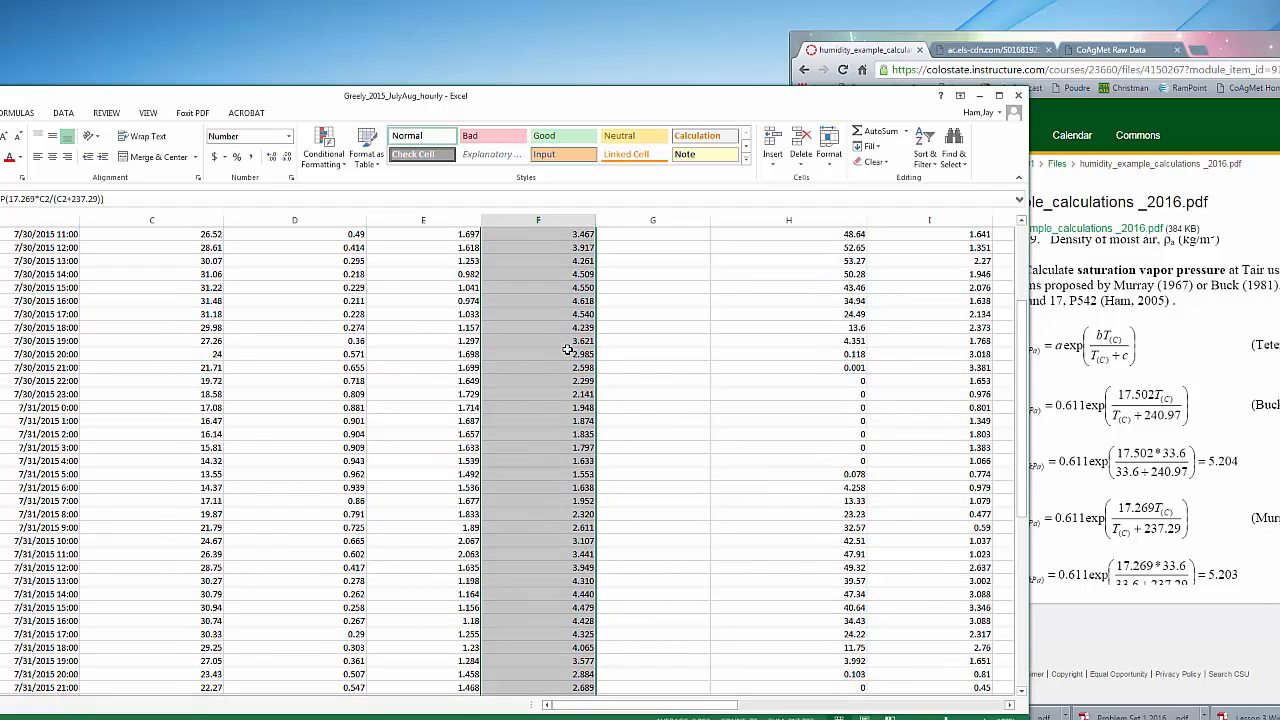
scroll(567, 350, "up", 4)
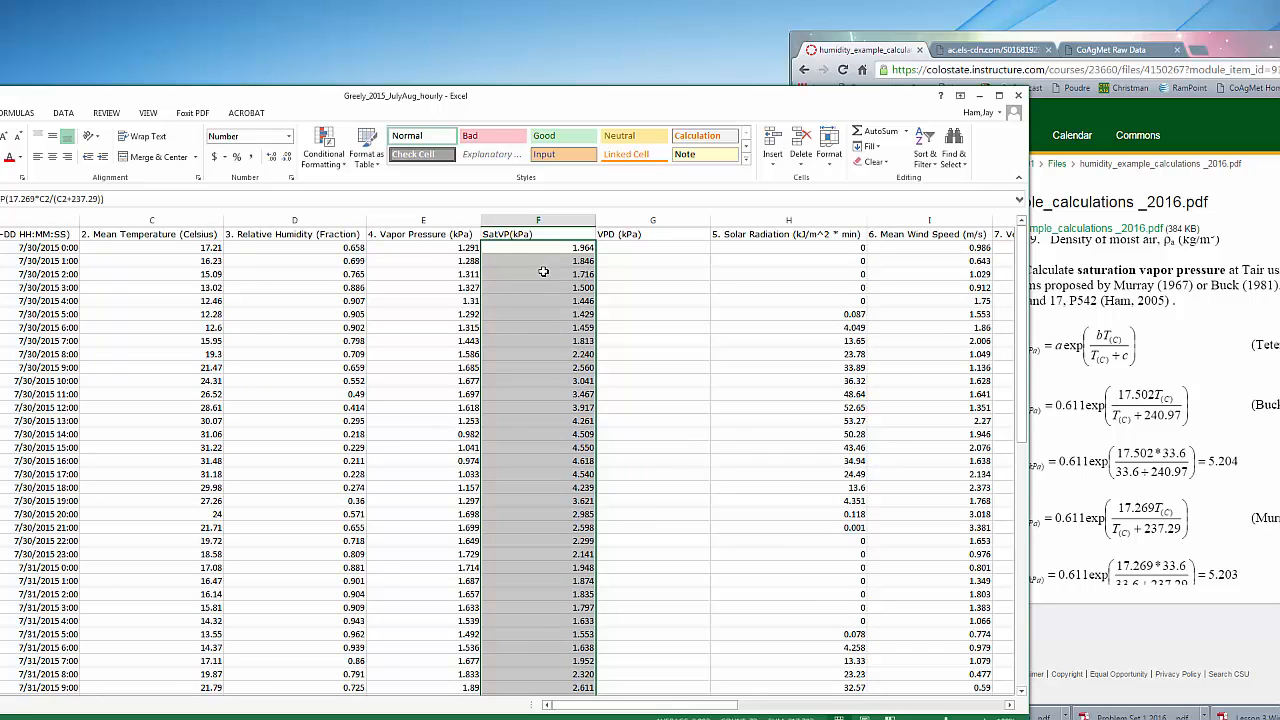
Enter =F2-E2 in cell G2 to calculate VPD as saturation vapor pressure minus vapor pressure
left_click(611, 247)
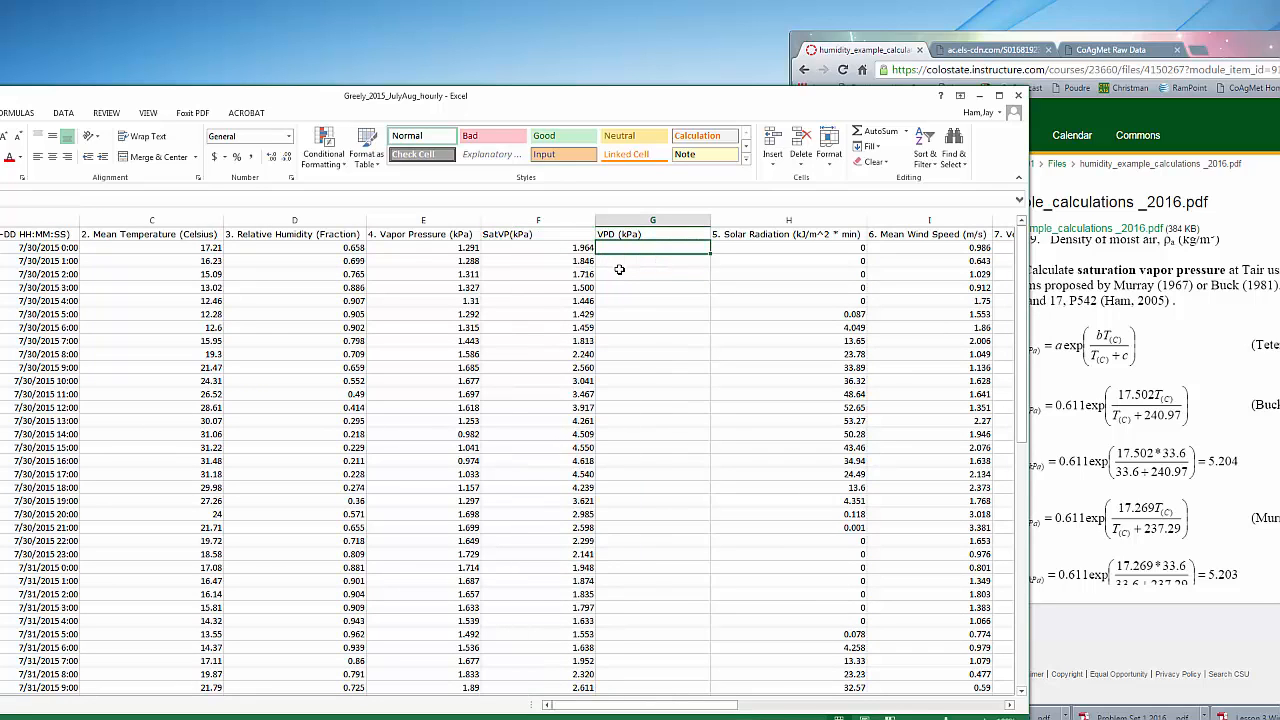
type("=")
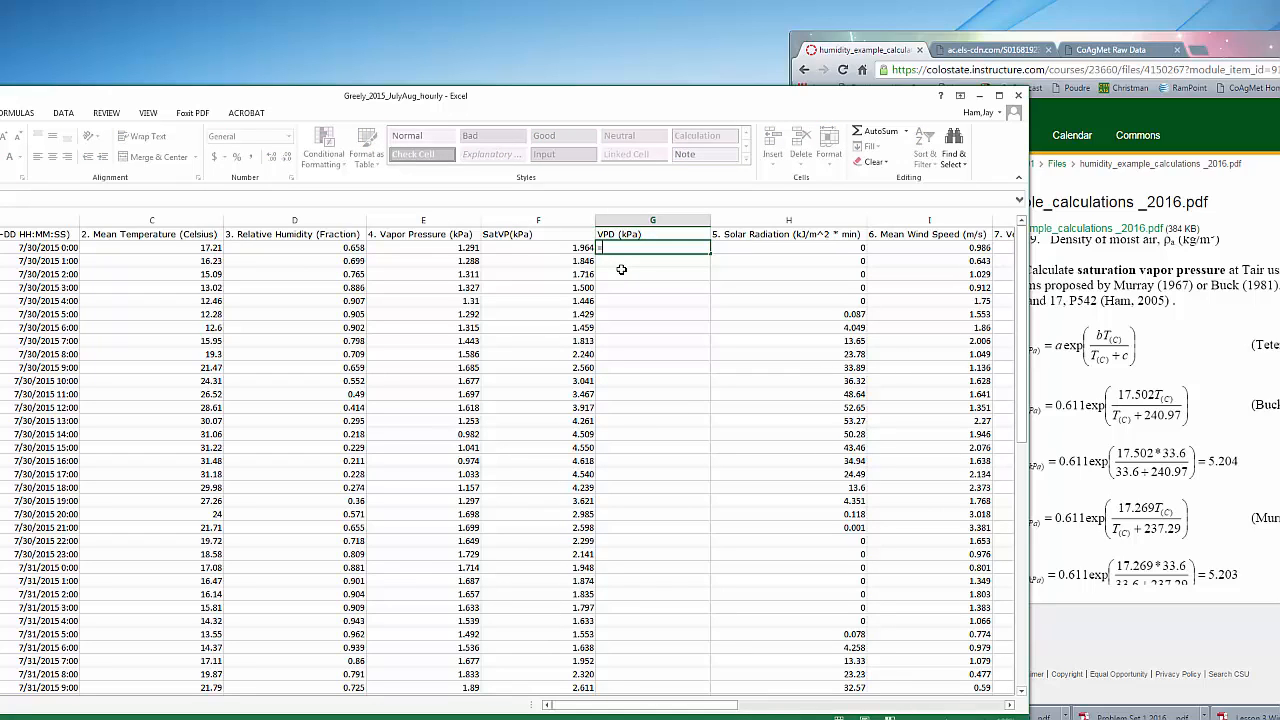
left_click(568, 247)
type("-")
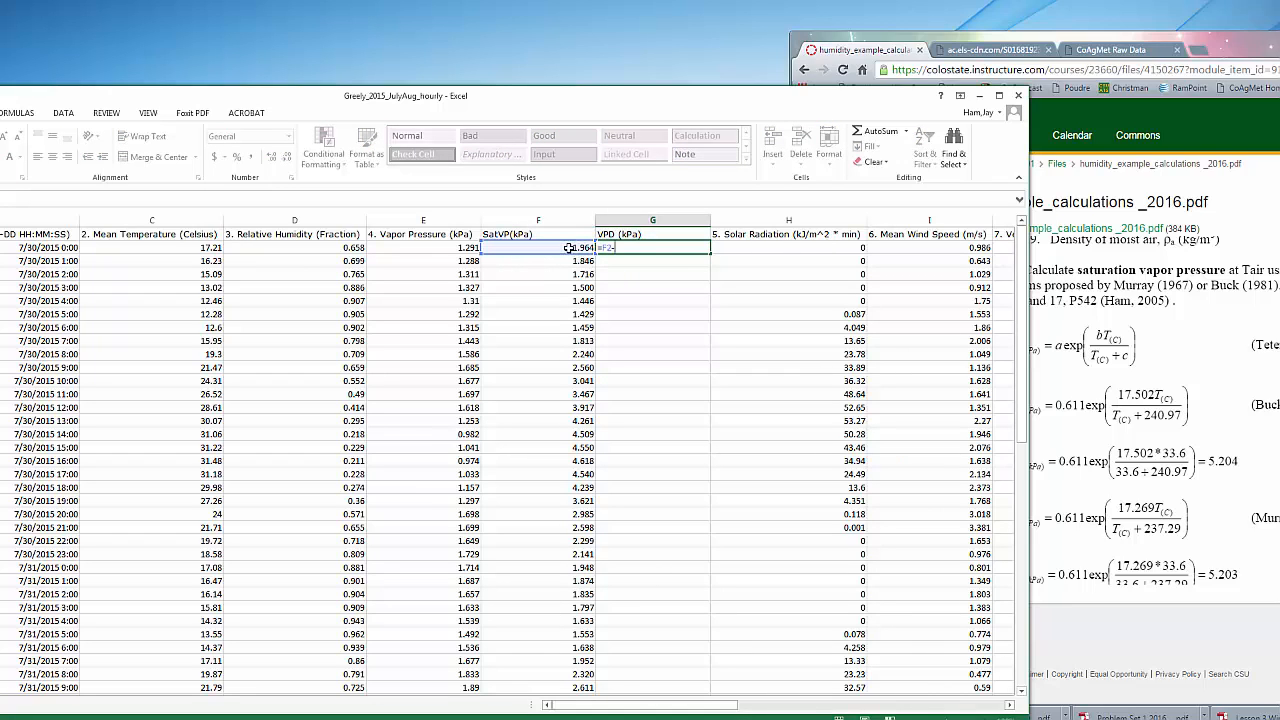
left_click(462, 247)
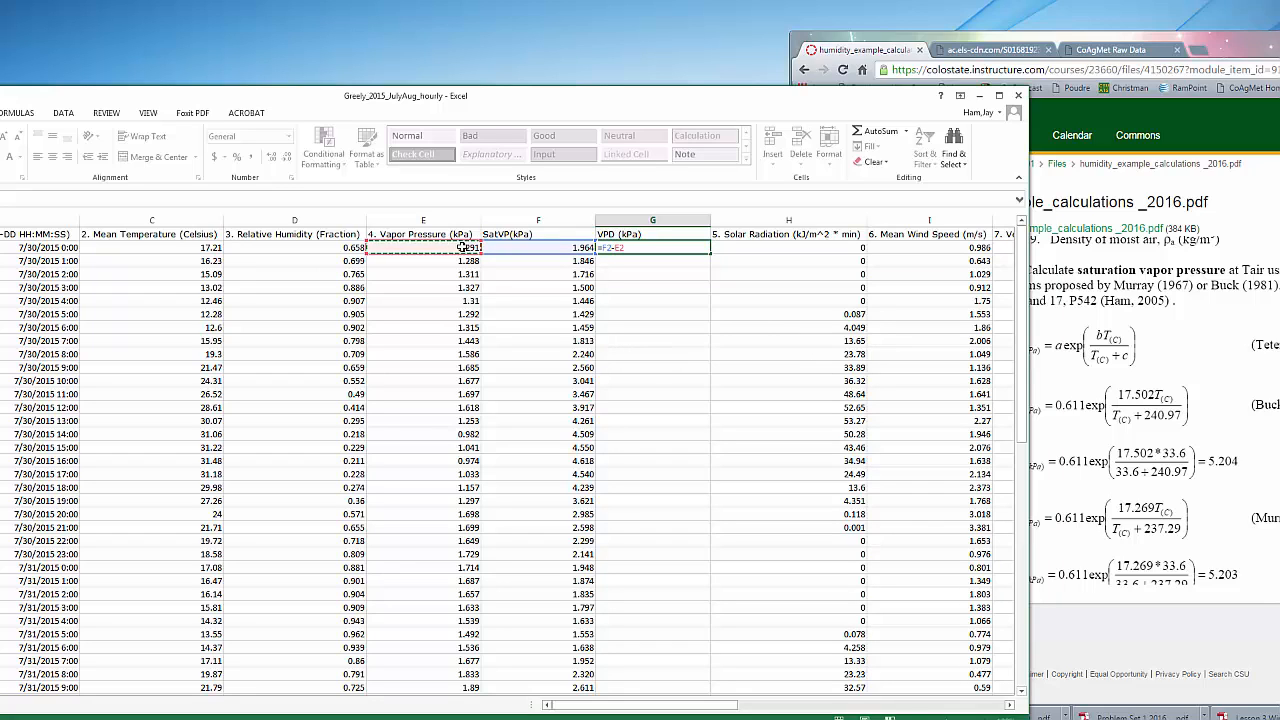
key("Return")
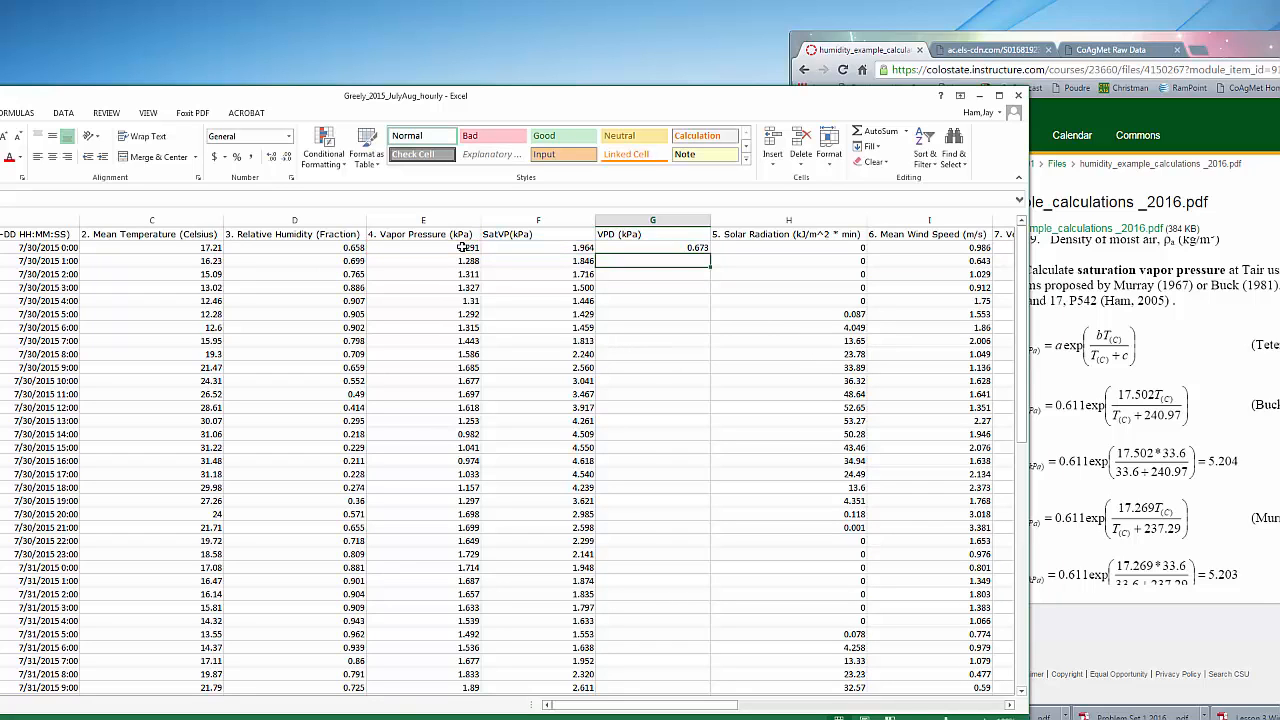
Fill the G2 formula down the VPD (kPa) column to the last data row
left_click(648, 248)
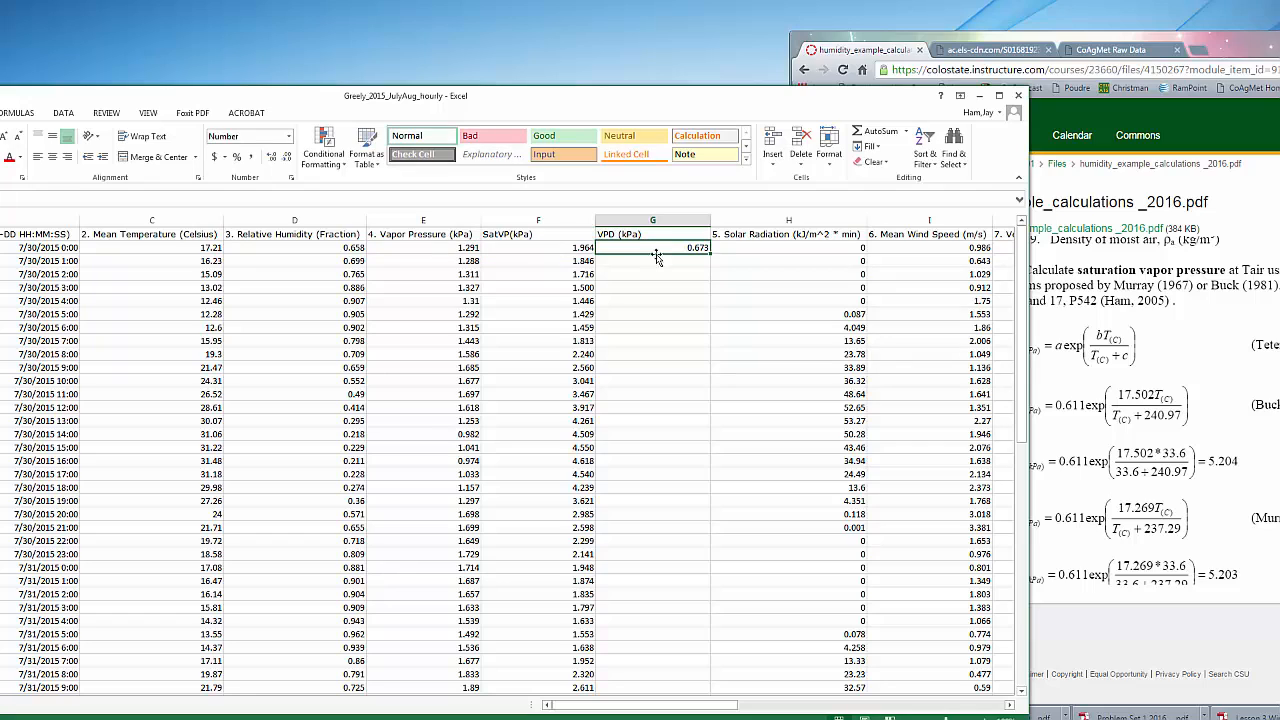
double_click(709, 252)
scroll(790, 446, "down", 4)
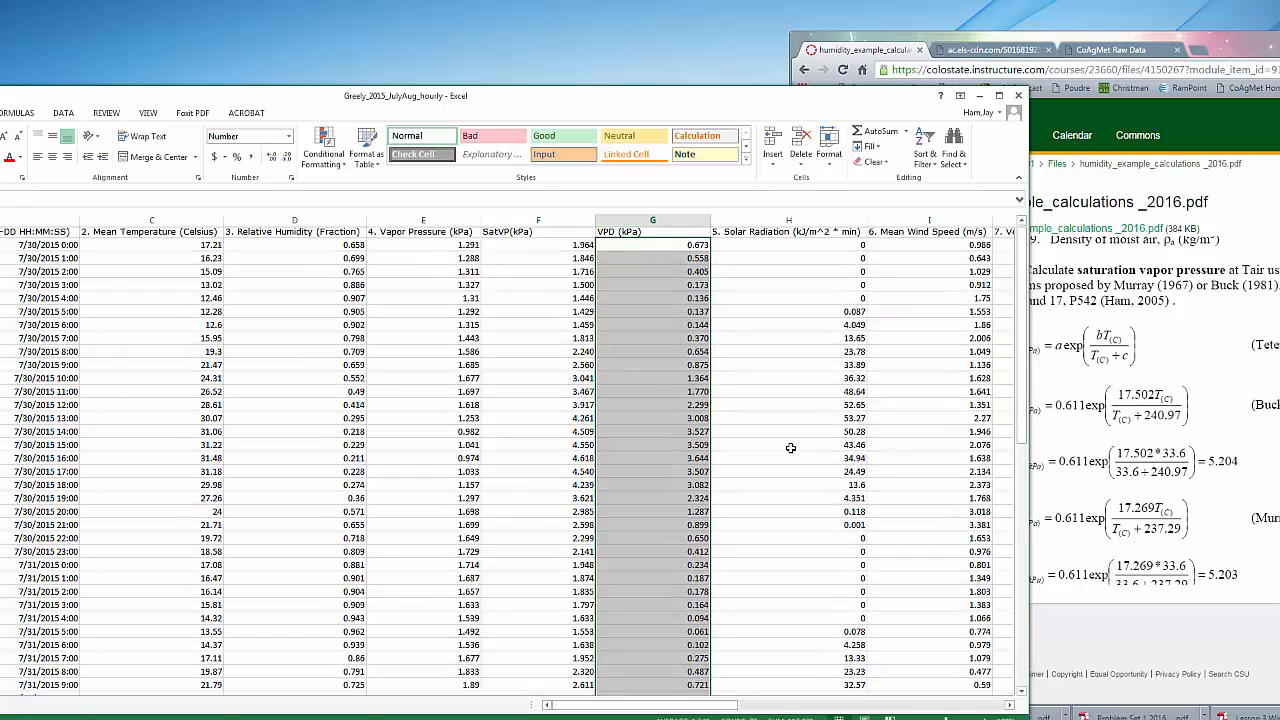
scroll(790, 446, "down", 14)
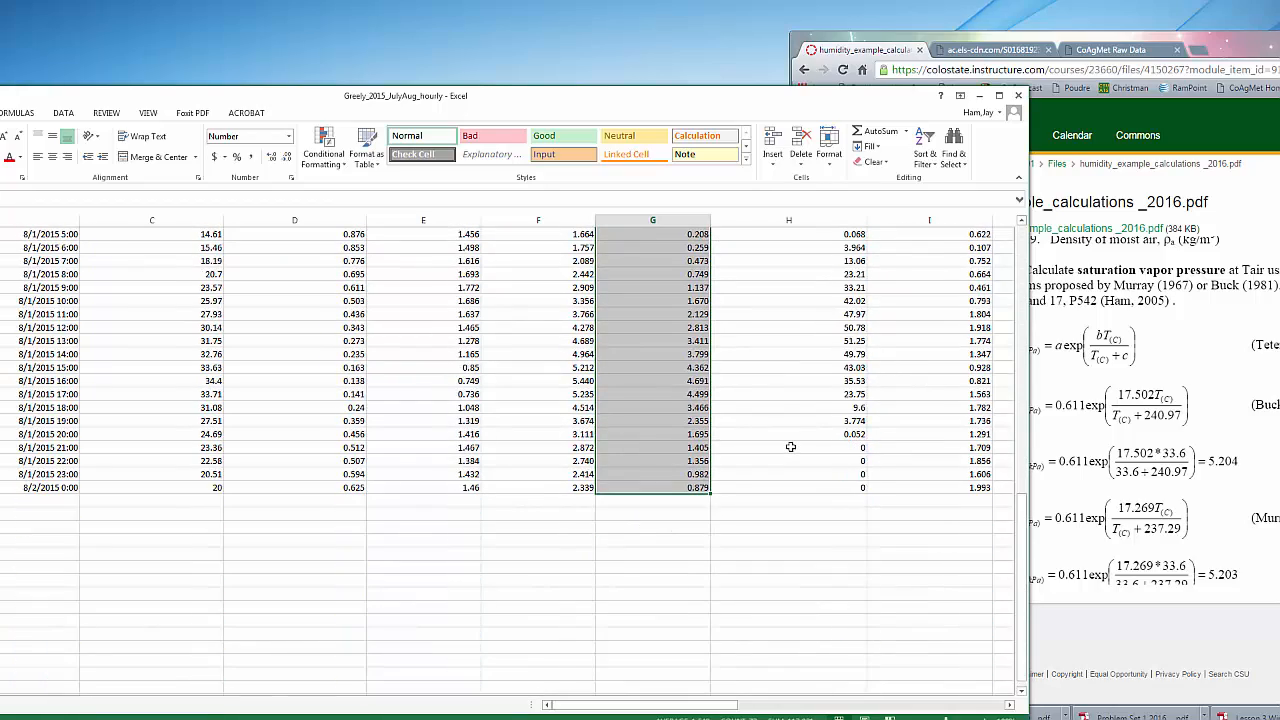
scroll(790, 446, "up", 18)
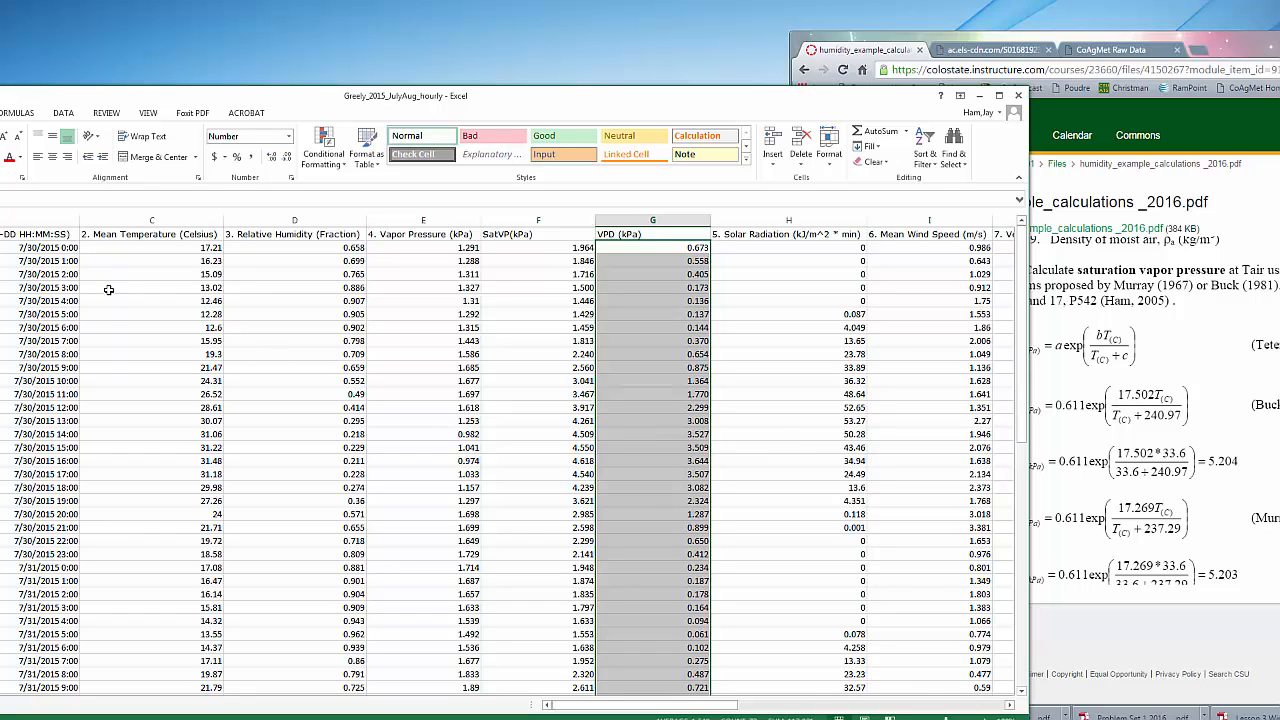
Insert a scatter chart with smooth lines and markers plotting the VPD (kPa) column against the Datetime column
left_click(10, 220)
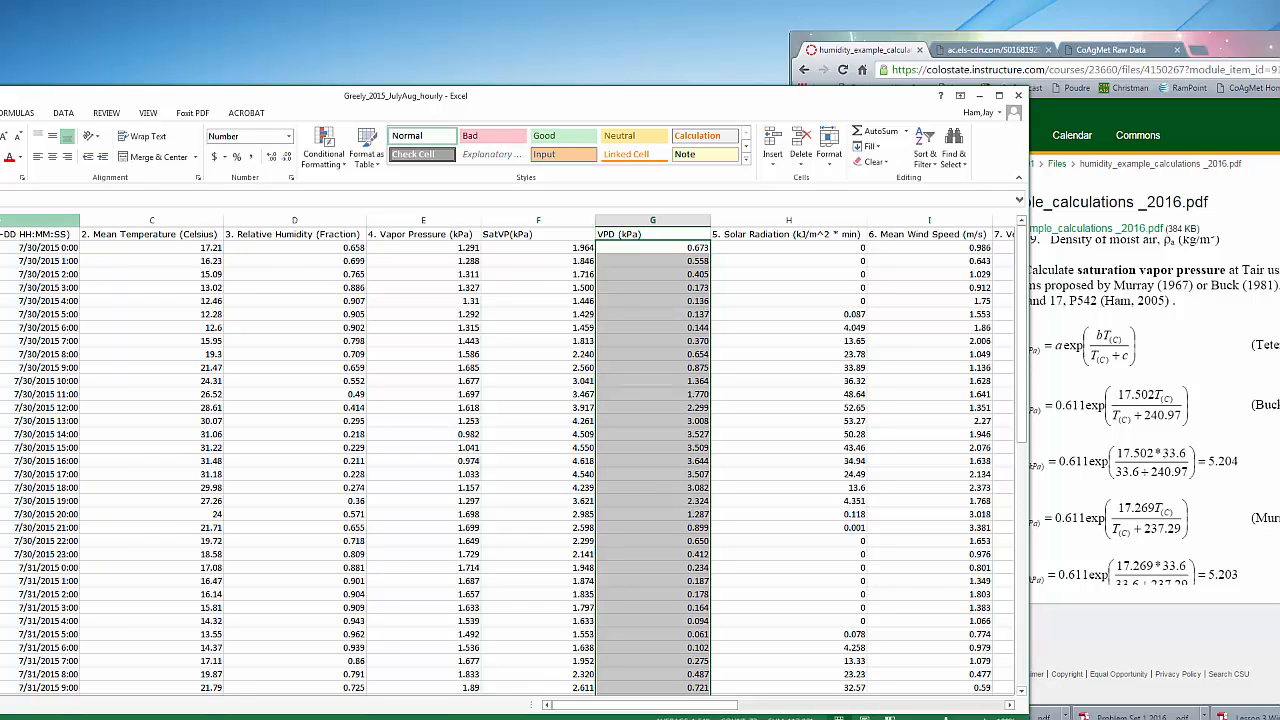
left_click(1, 221)
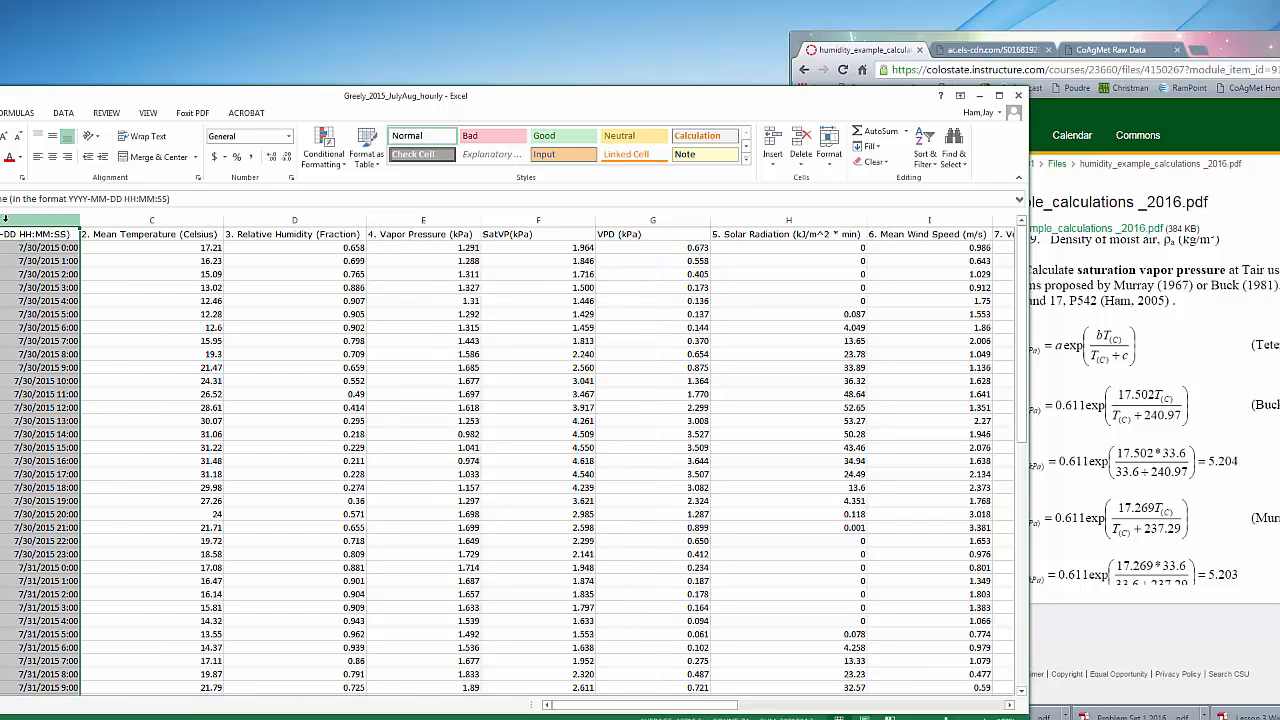
left_click(622, 222)
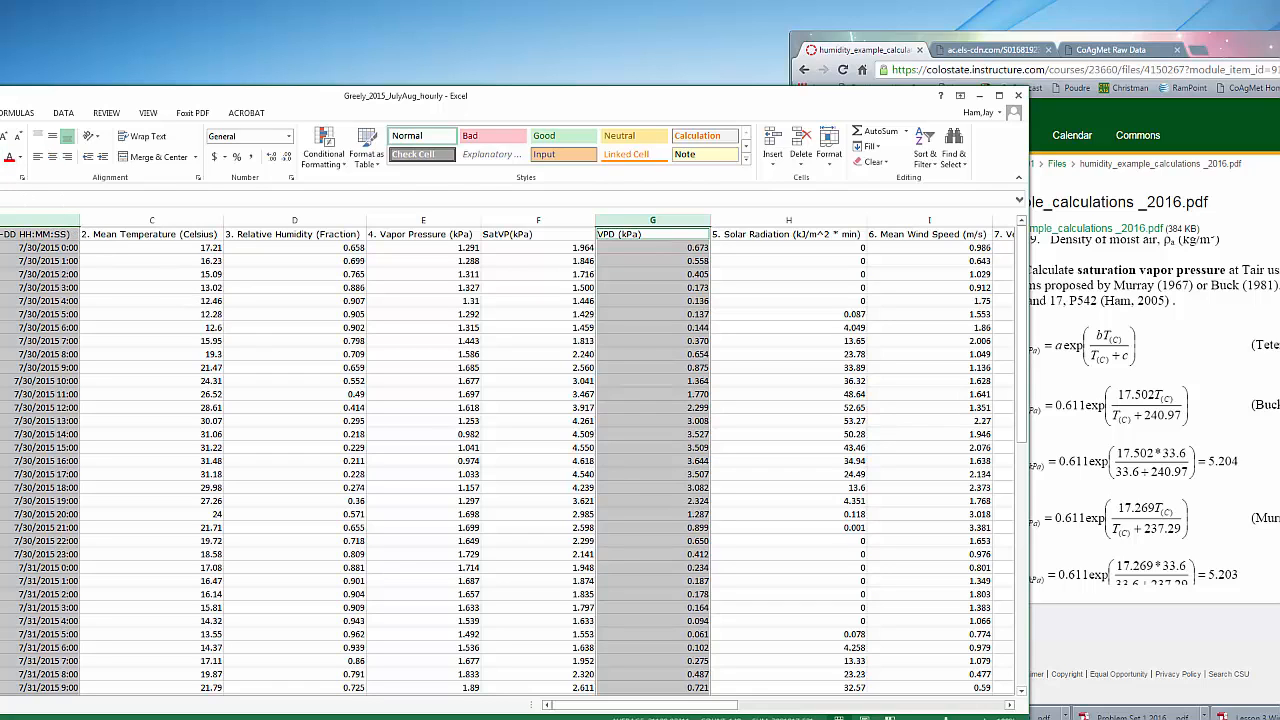
left_click(304, 161)
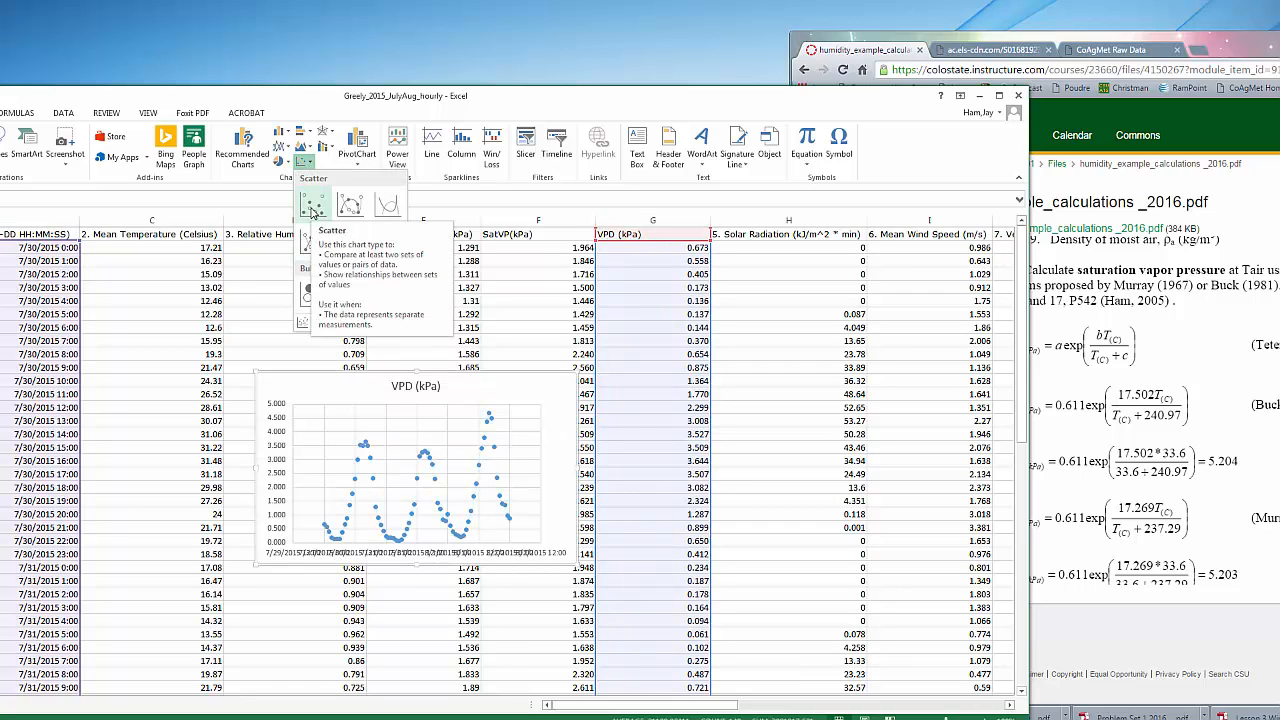
left_click(362, 203)
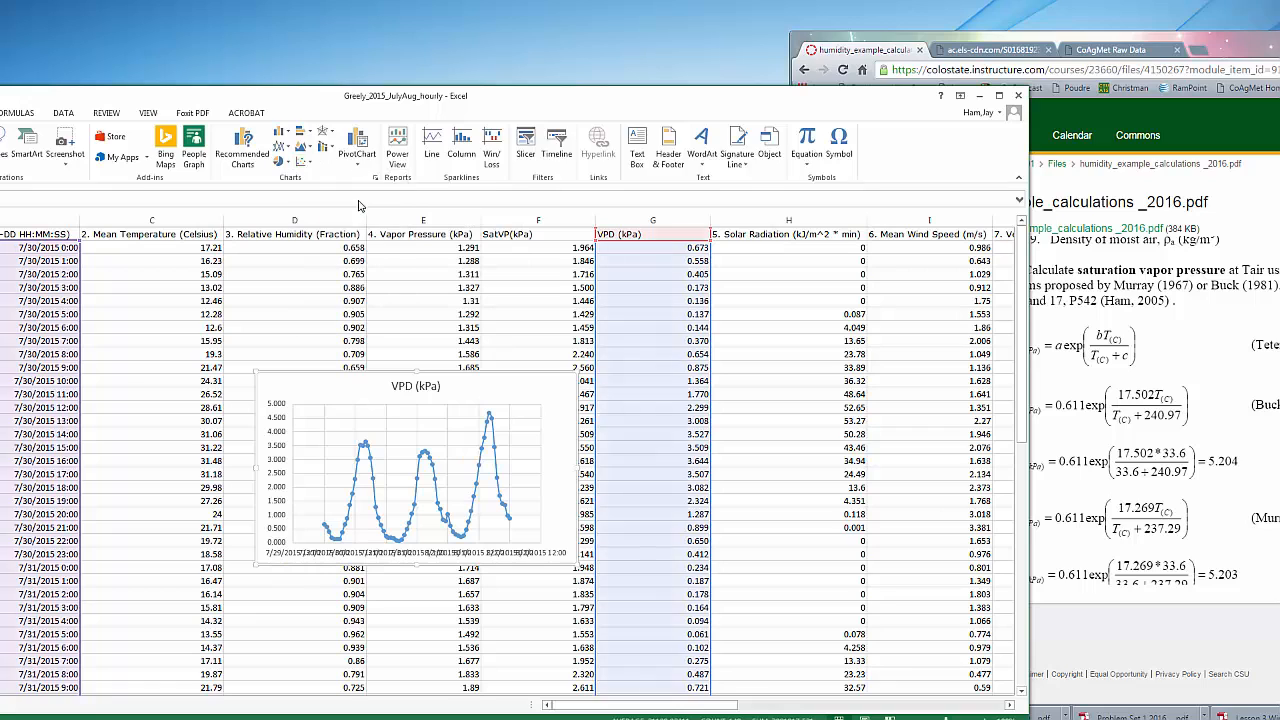
Move the VPD chart to a new sheet named VPD
right_click(514, 392)
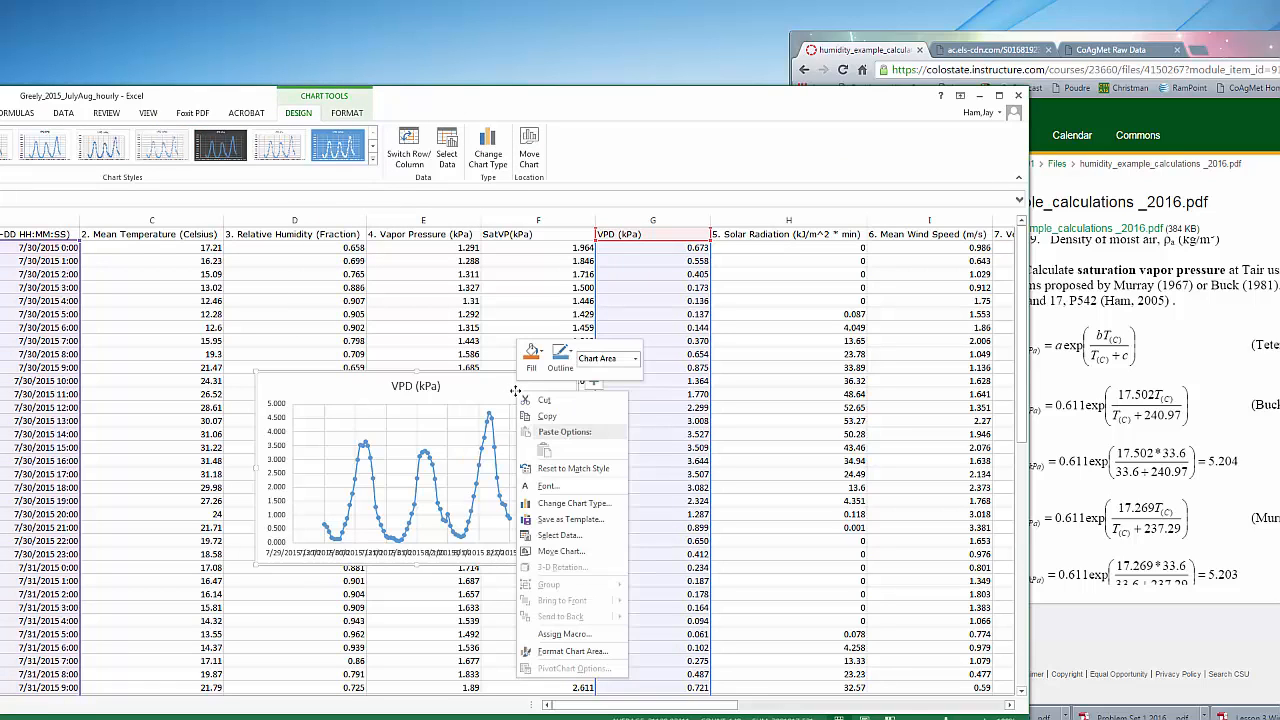
left_click(551, 552)
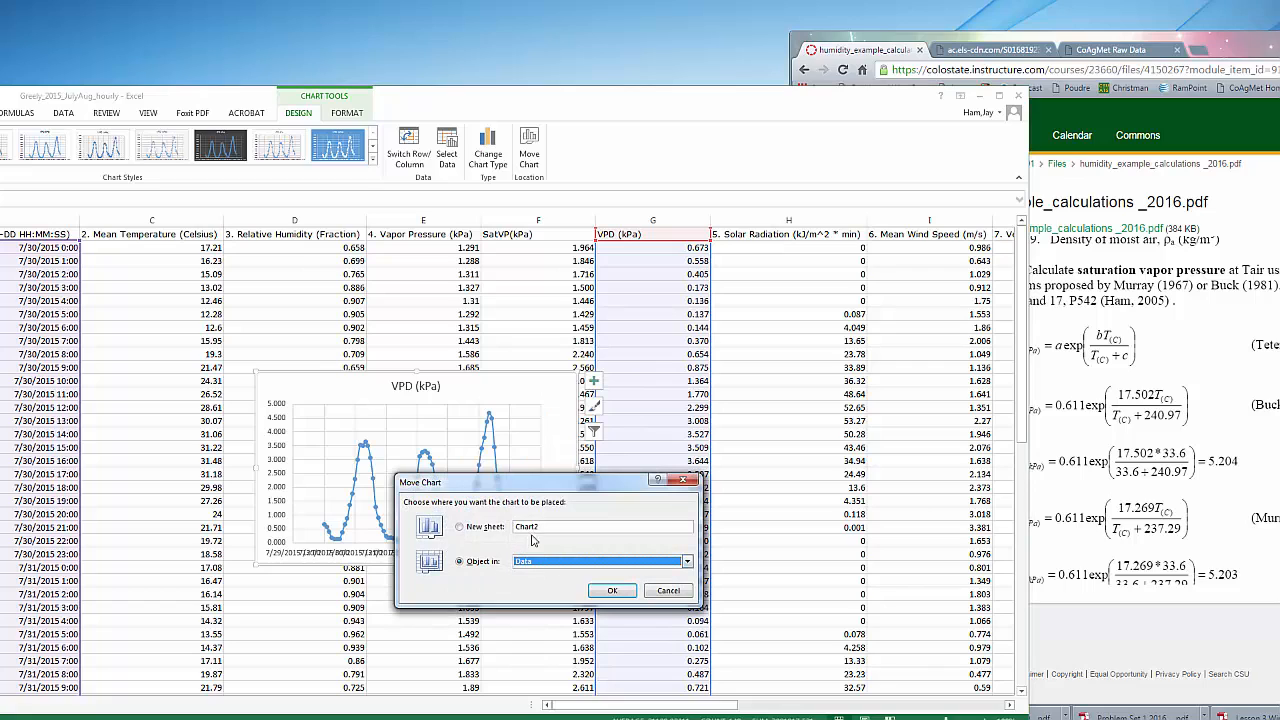
left_click_drag(541, 526, 486, 527)
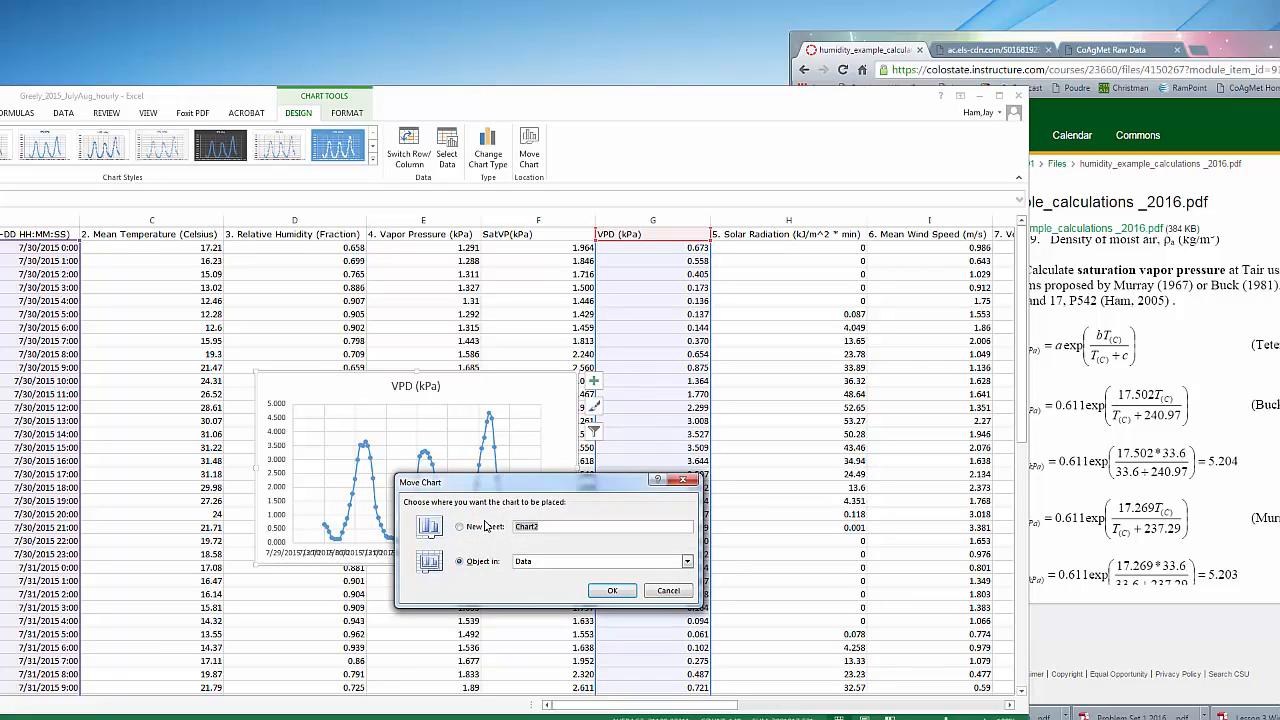
type("VPD")
left_click(614, 591)
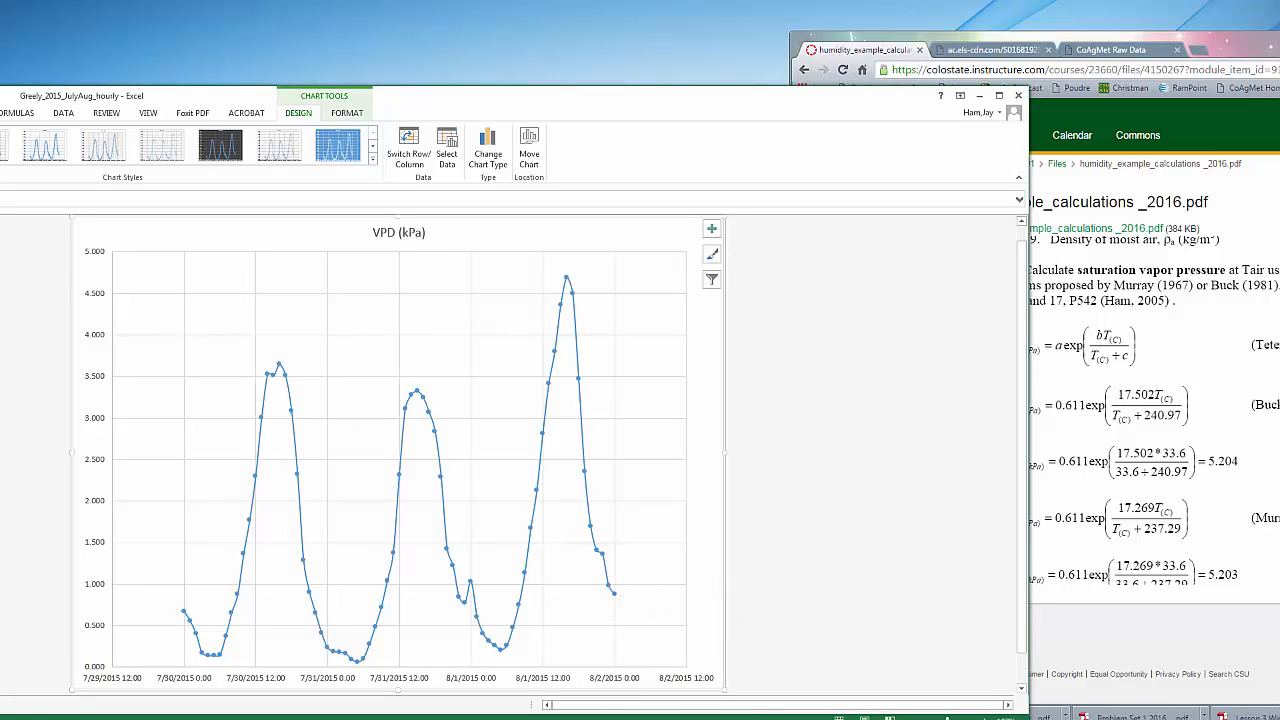
Apply a chart layout with axis titles and a legend to the VPD chart
left_click(0, 200)
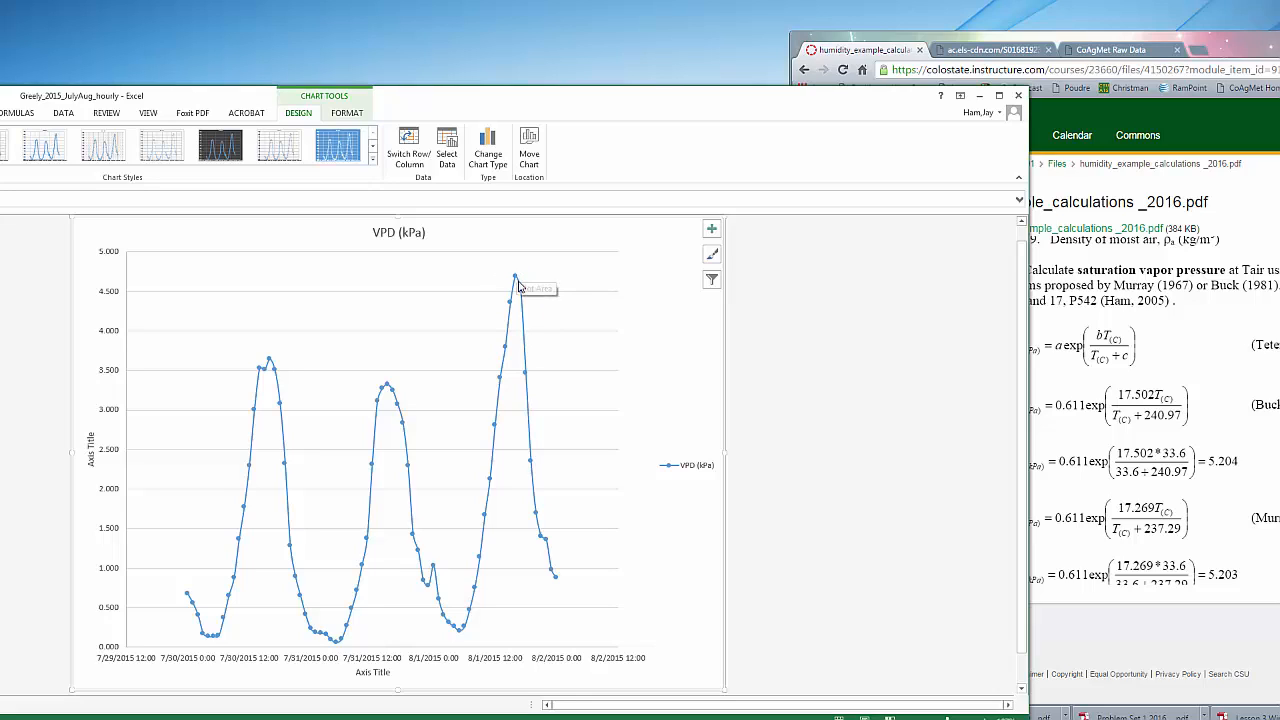
mouse_move(519, 279)
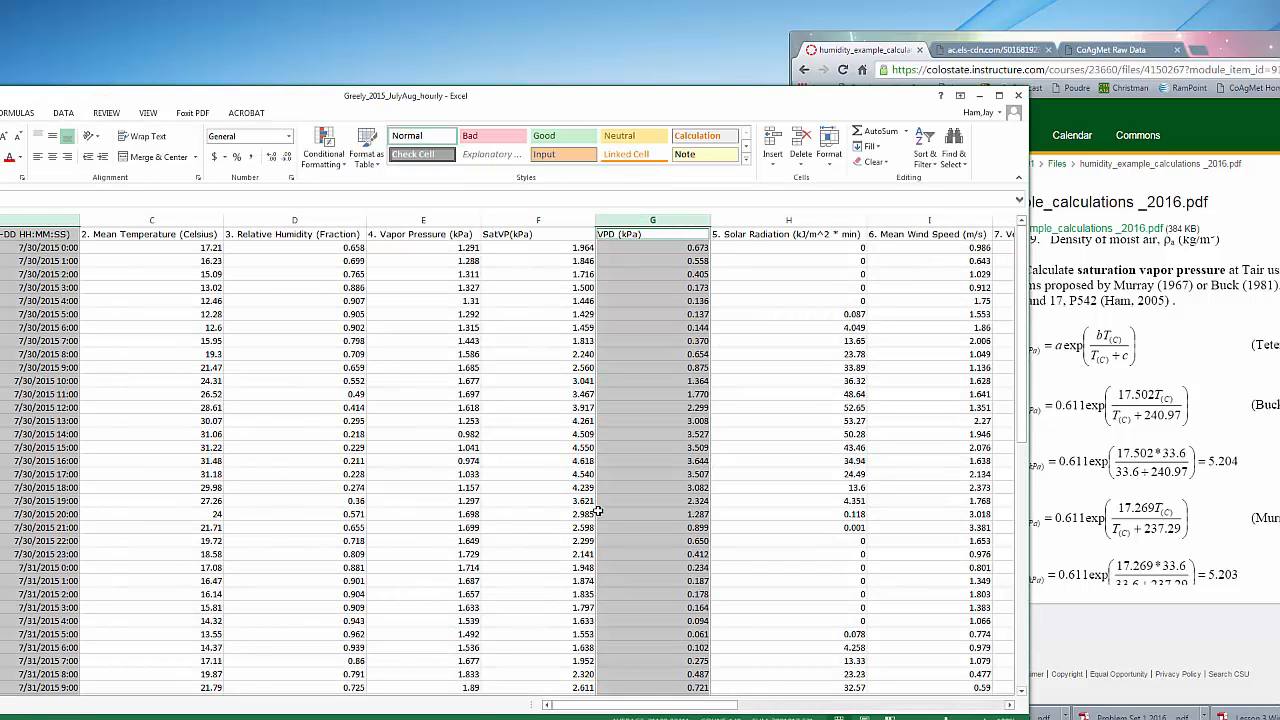
Insert a column before the Solar Radiation column and give it the header Tdew (C )
left_click(755, 220)
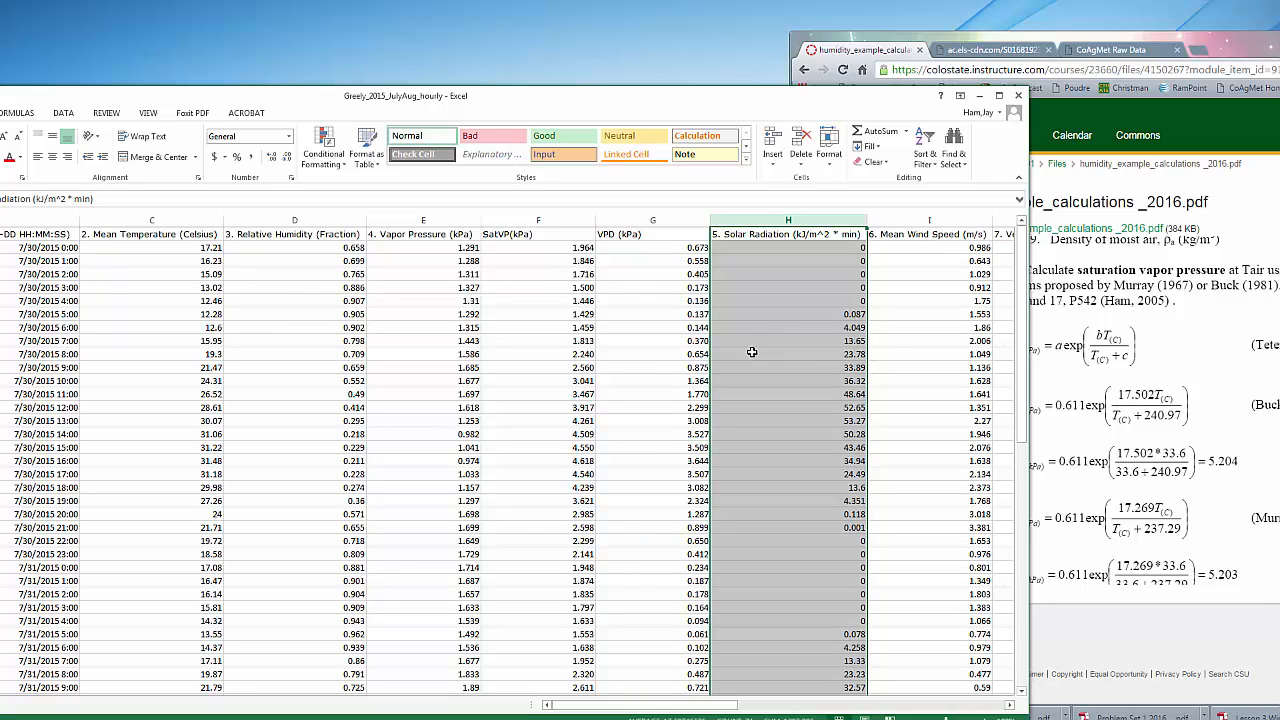
left_click(772, 140)
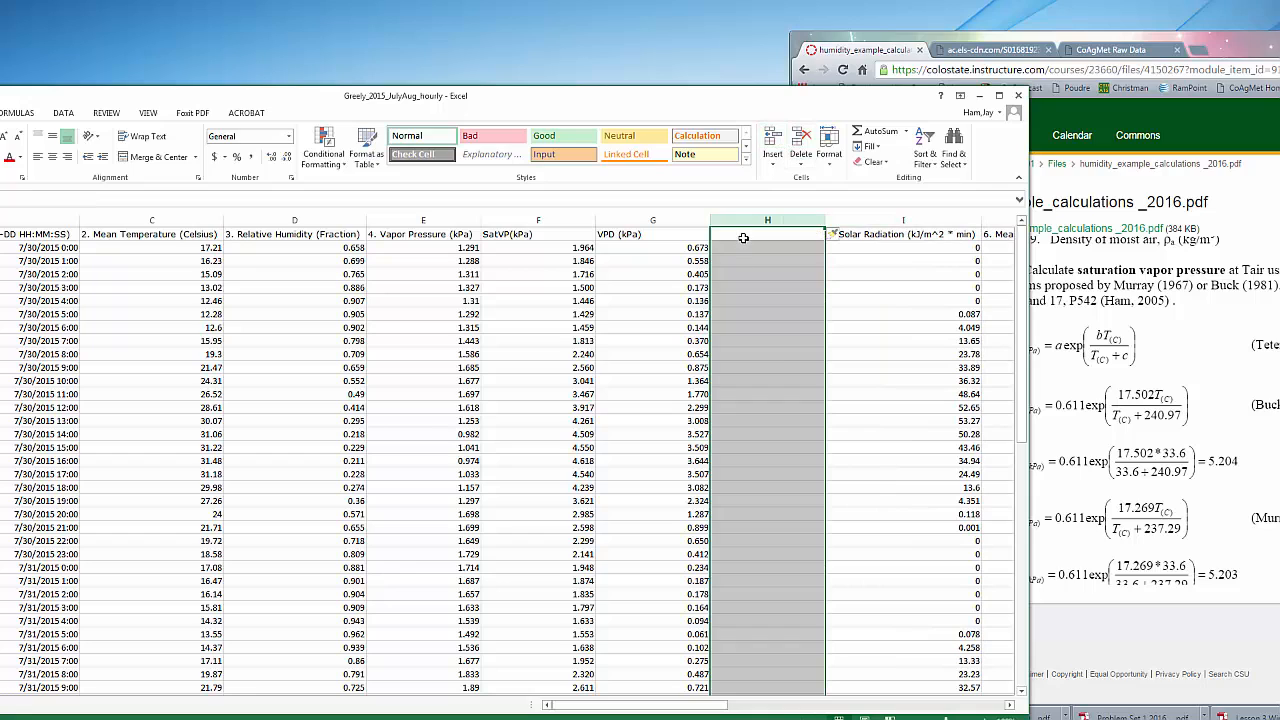
left_click(743, 236)
type("Tdew (C")
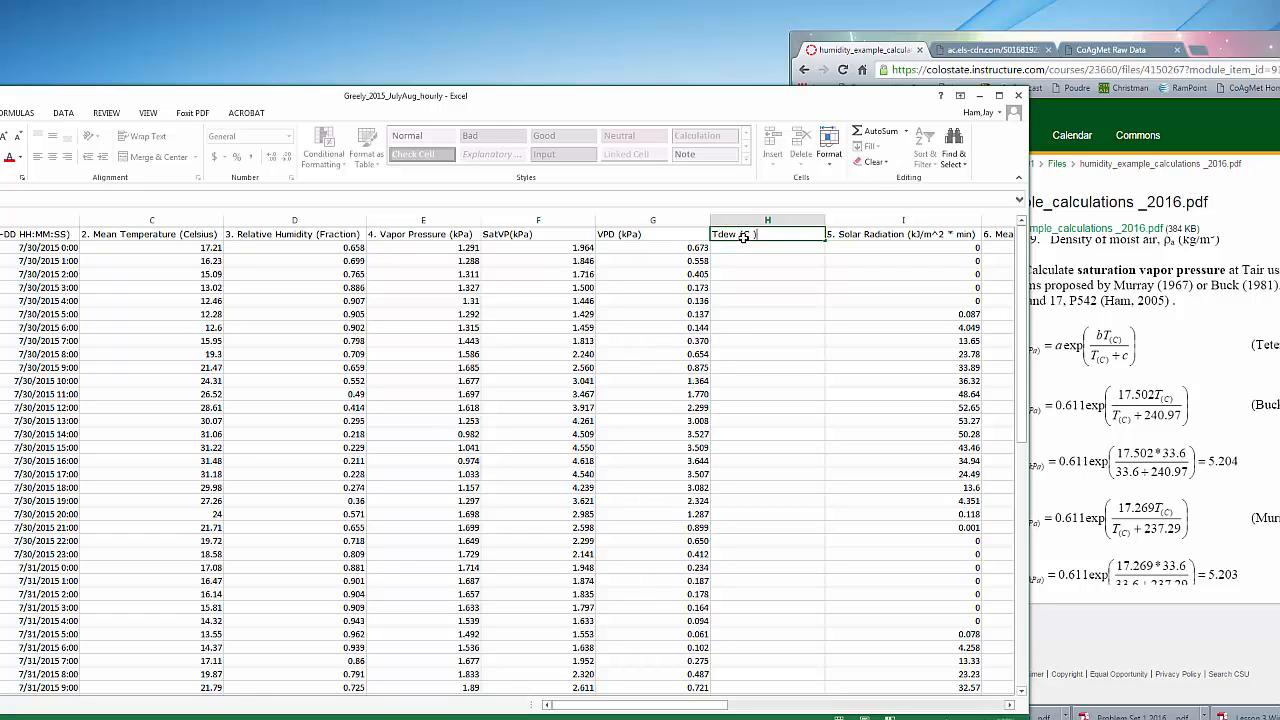
left_click(769, 313)
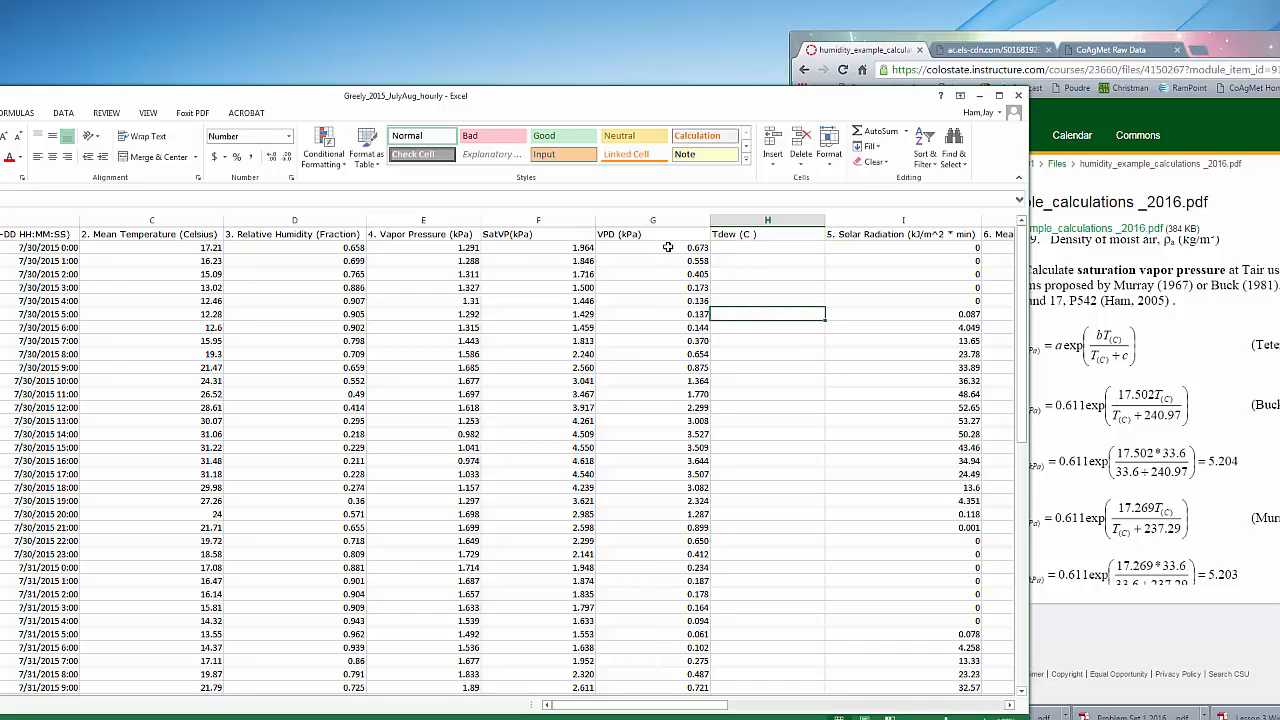
Switch to the browser, find the dewpoint temperature equation in humidity_example_calculations _2016.pdf, and arrange it beside the Excel worksheet
left_click(1147, 373)
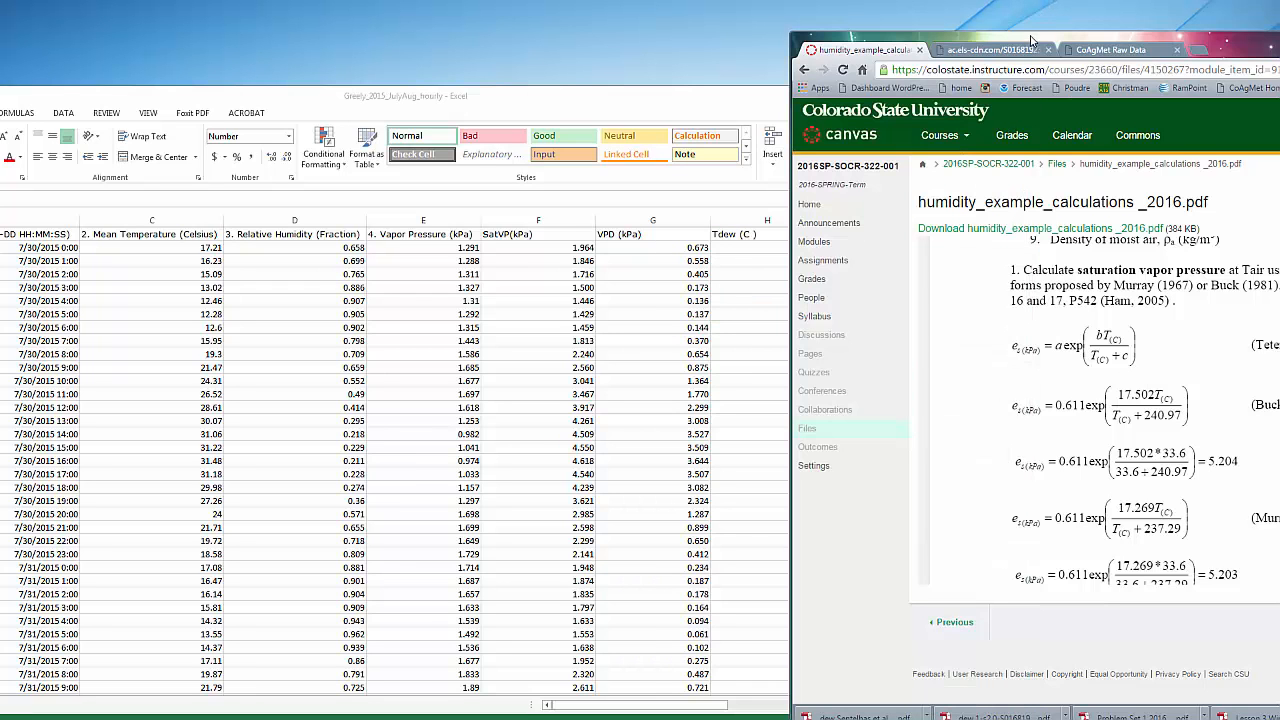
left_click_drag(1033, 40, 443, 30)
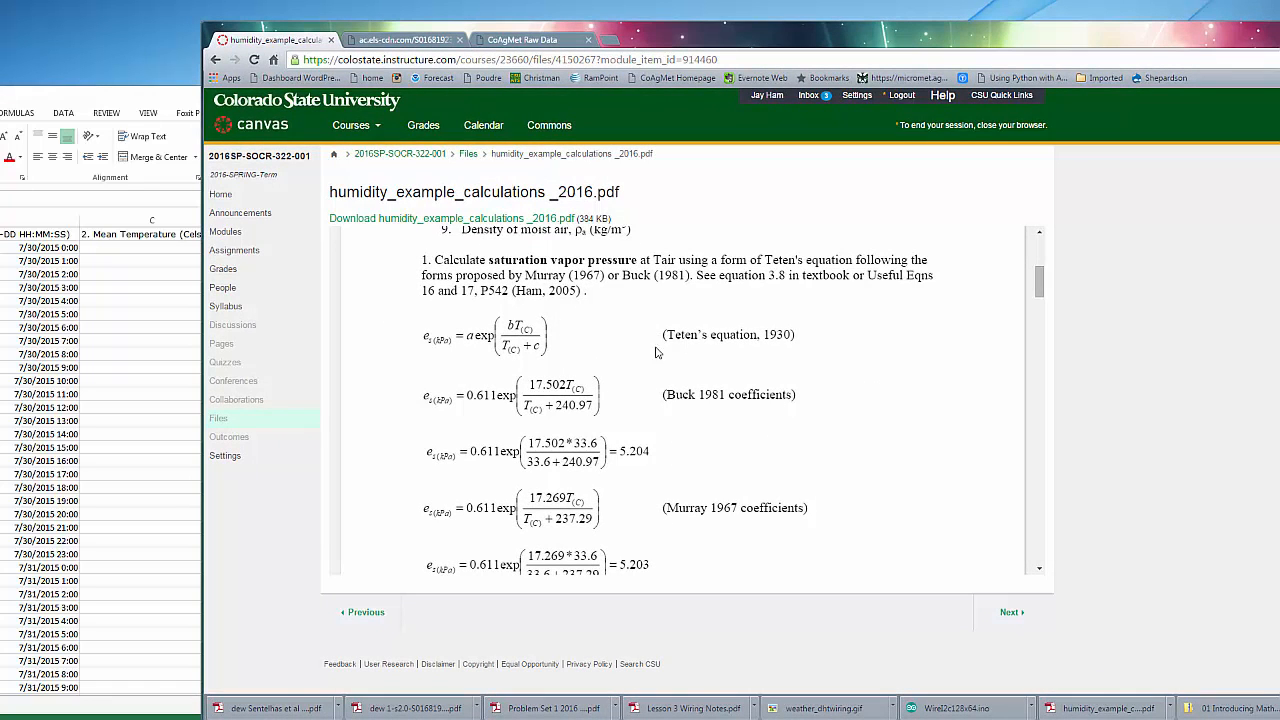
scroll(1027, 334, "down", 2)
scroll(1027, 334, "down", 10)
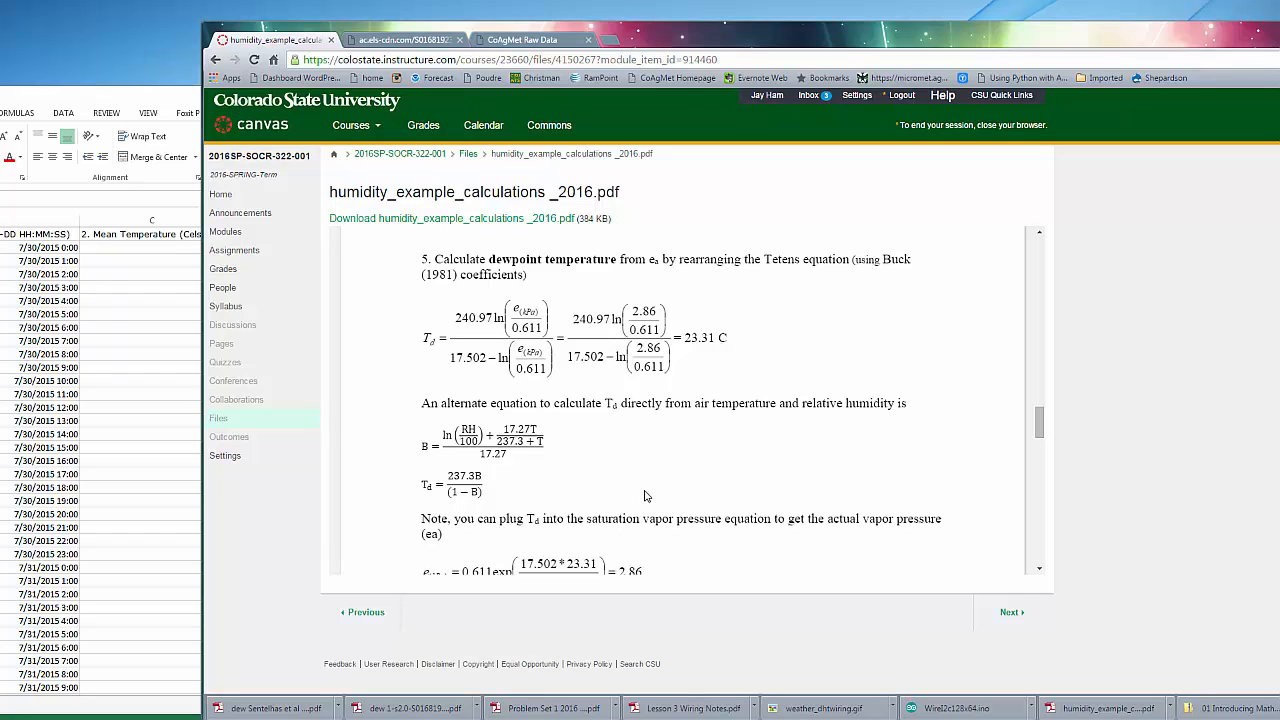
scroll(645, 496, "down", 1)
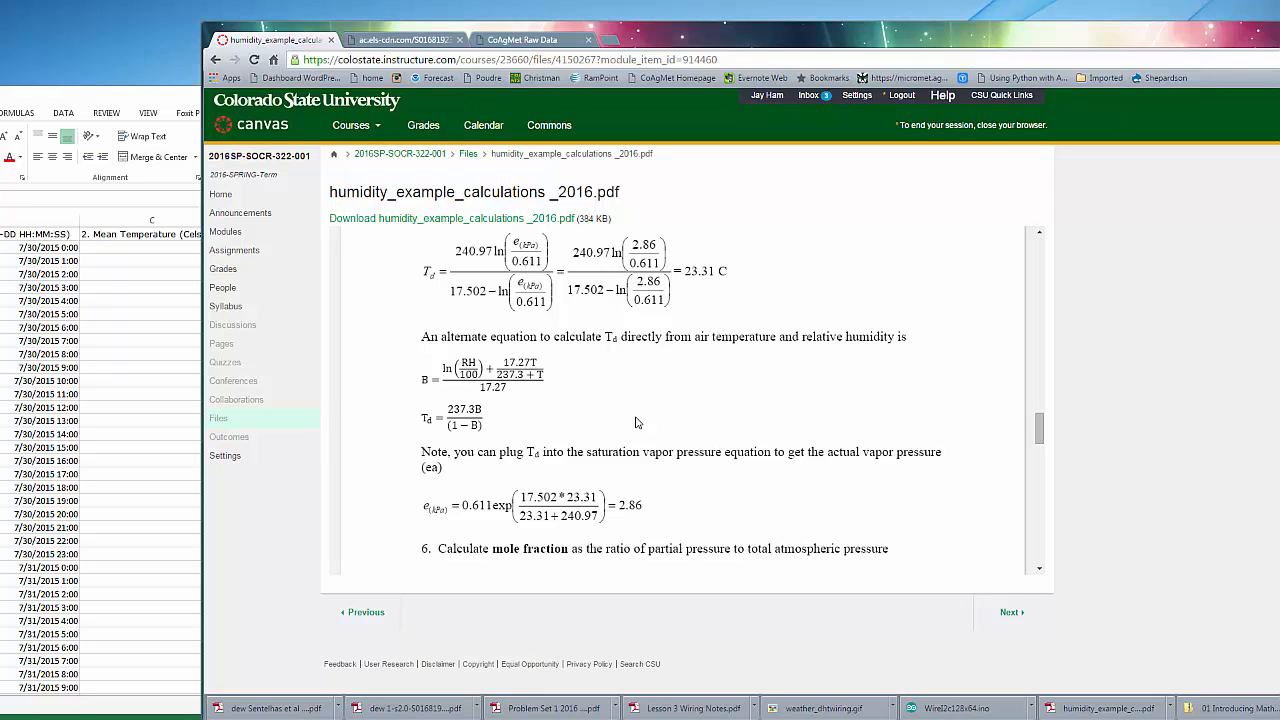
scroll(638, 422, "up", 1)
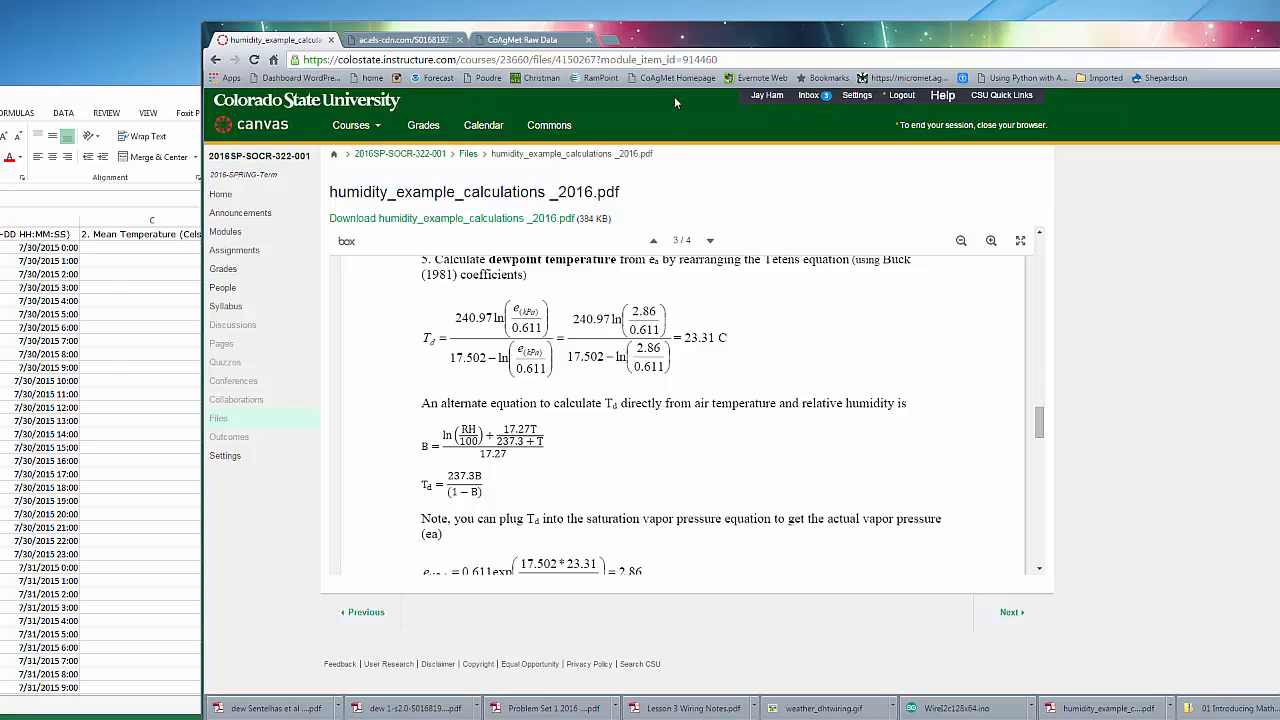
left_click_drag(669, 41, 1279, 81)
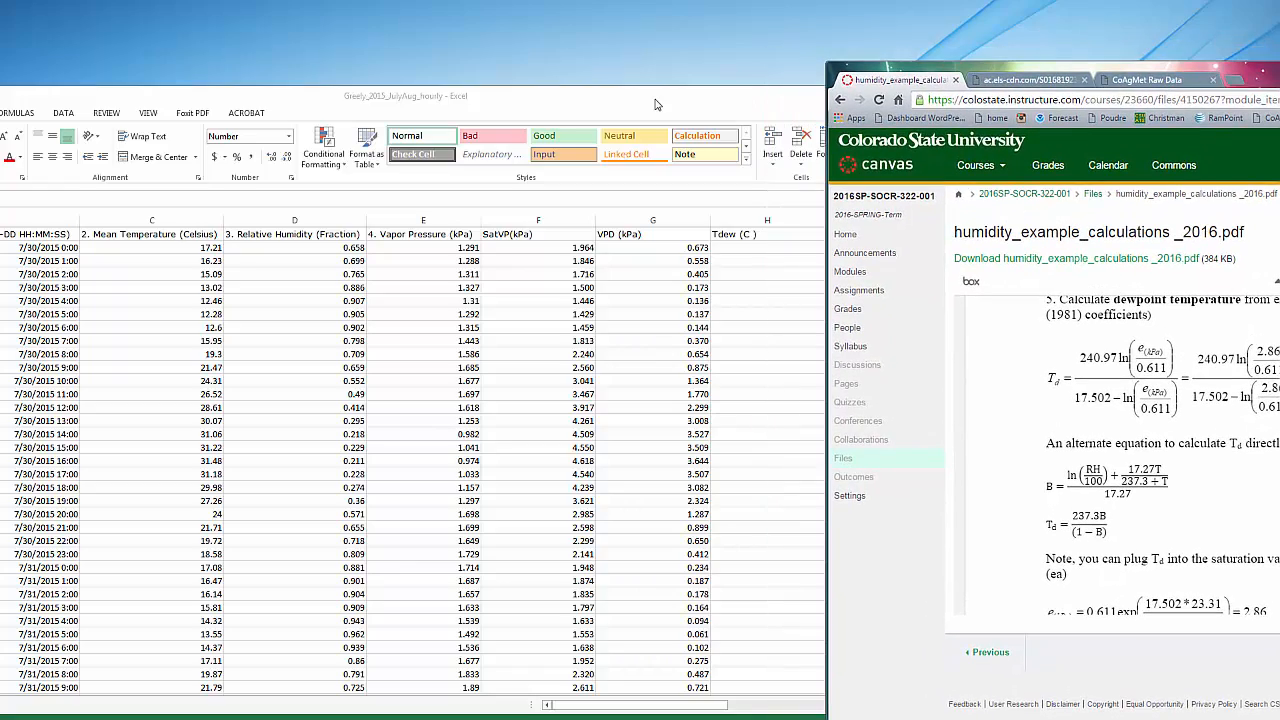
left_click_drag(657, 105, 715, 80)
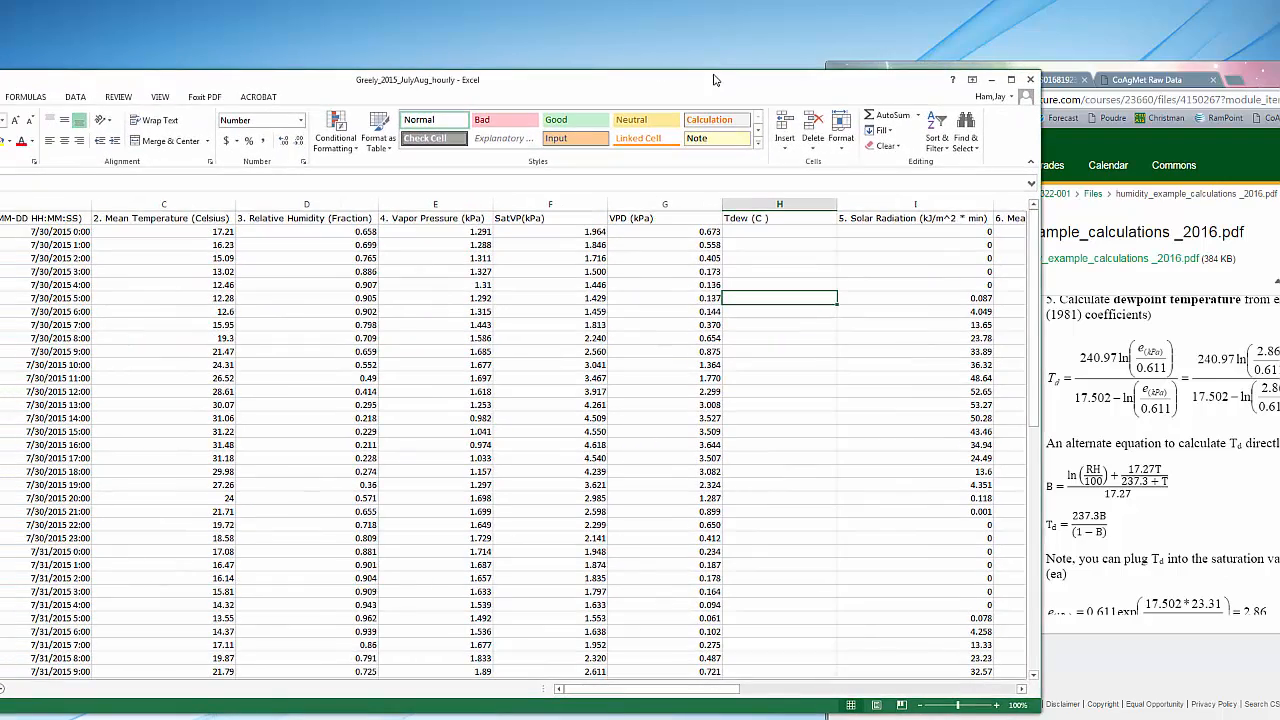
Enter =240.97*ln(E2/0.611)/(17.502-ln(E2/0.611)) in cell H2 to calculate dewpoint temperature from vapor pressure
left_click(754, 231)
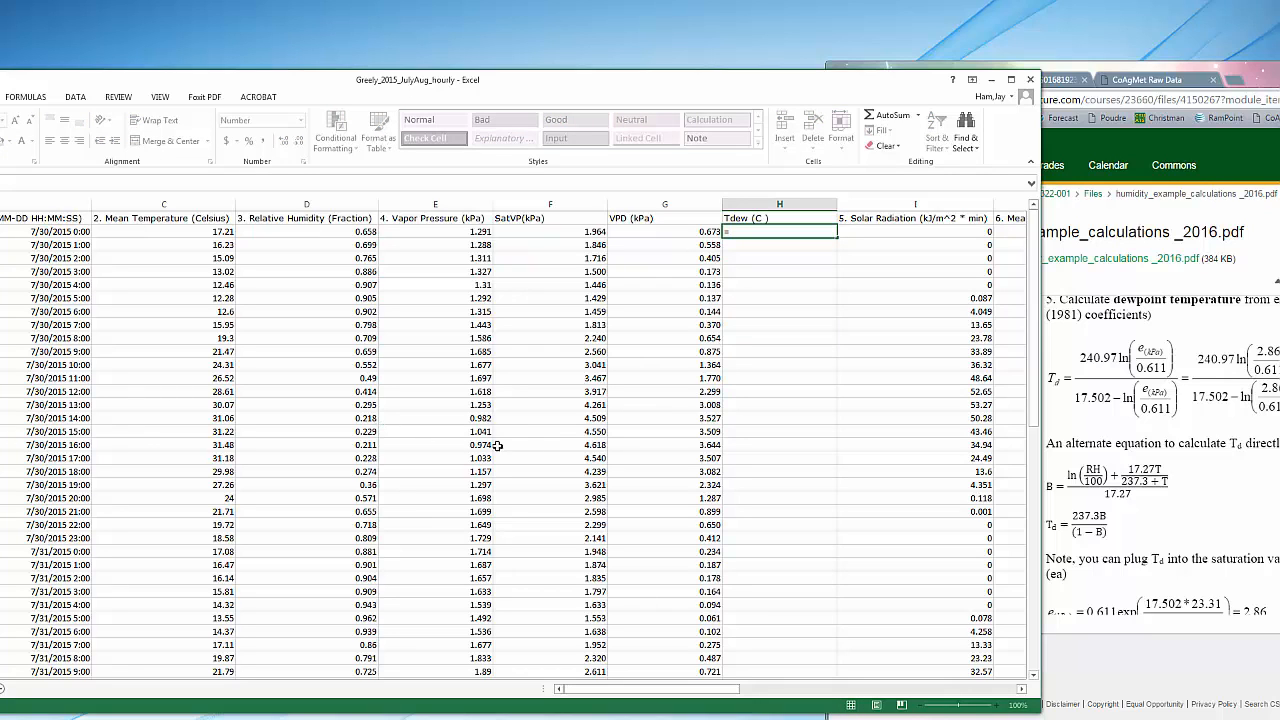
type("240.97*ln(")
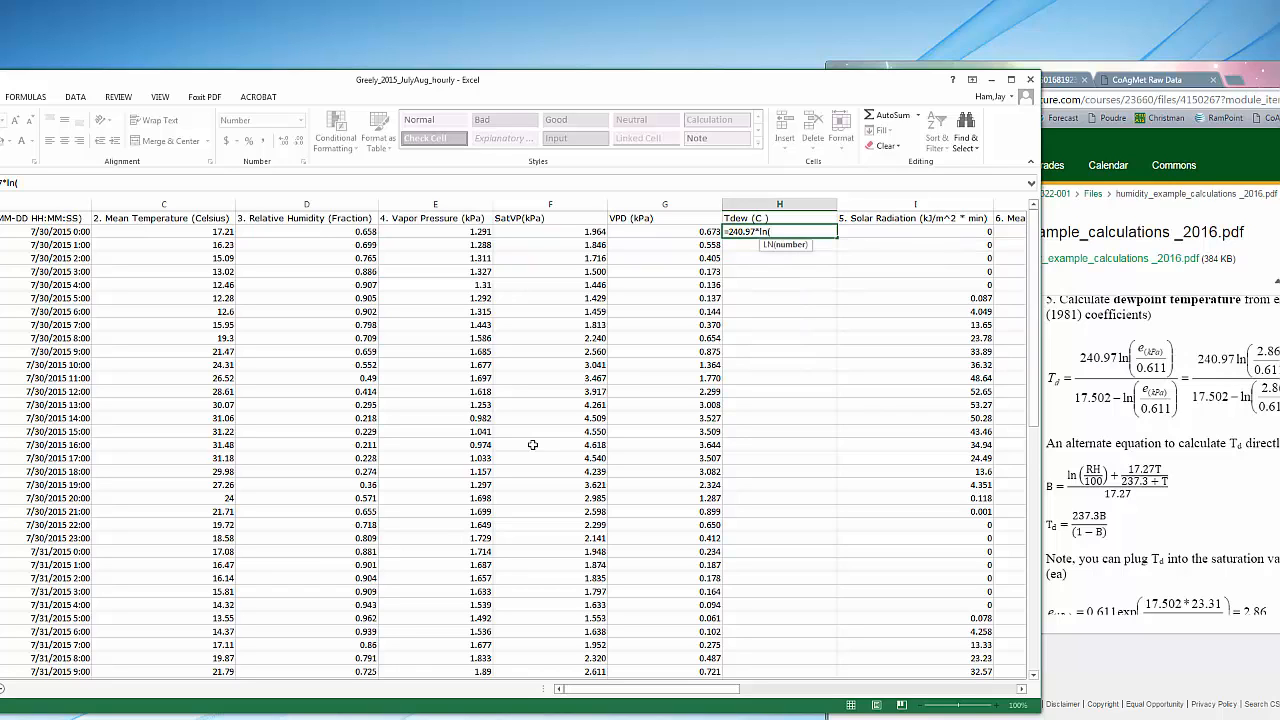
left_click(440, 232)
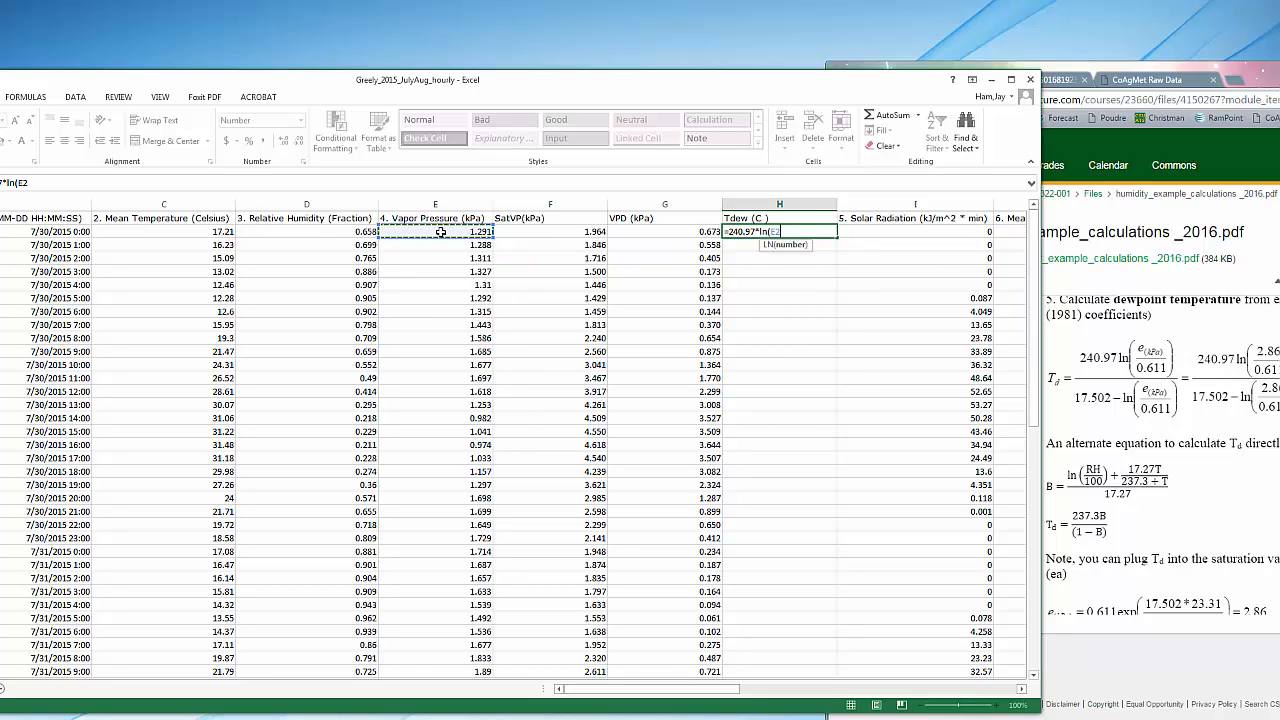
type("/0.611)/(17")
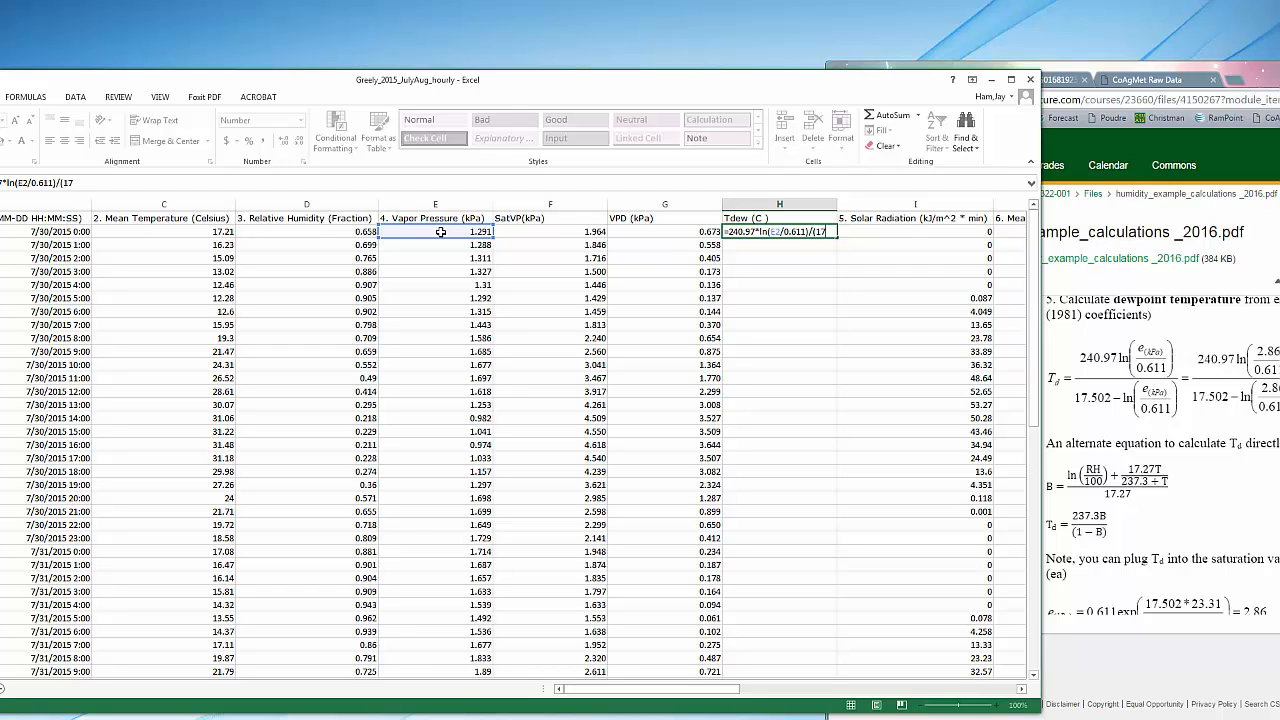
type(".502-l")
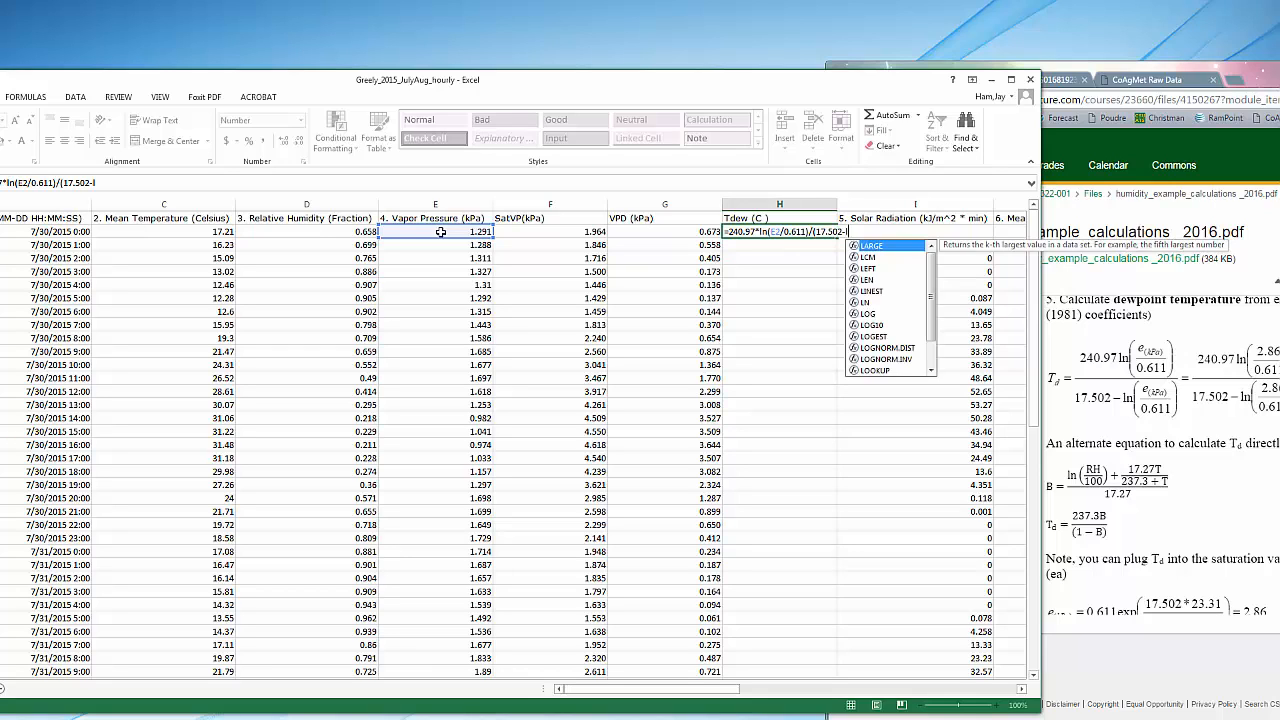
type("n(")
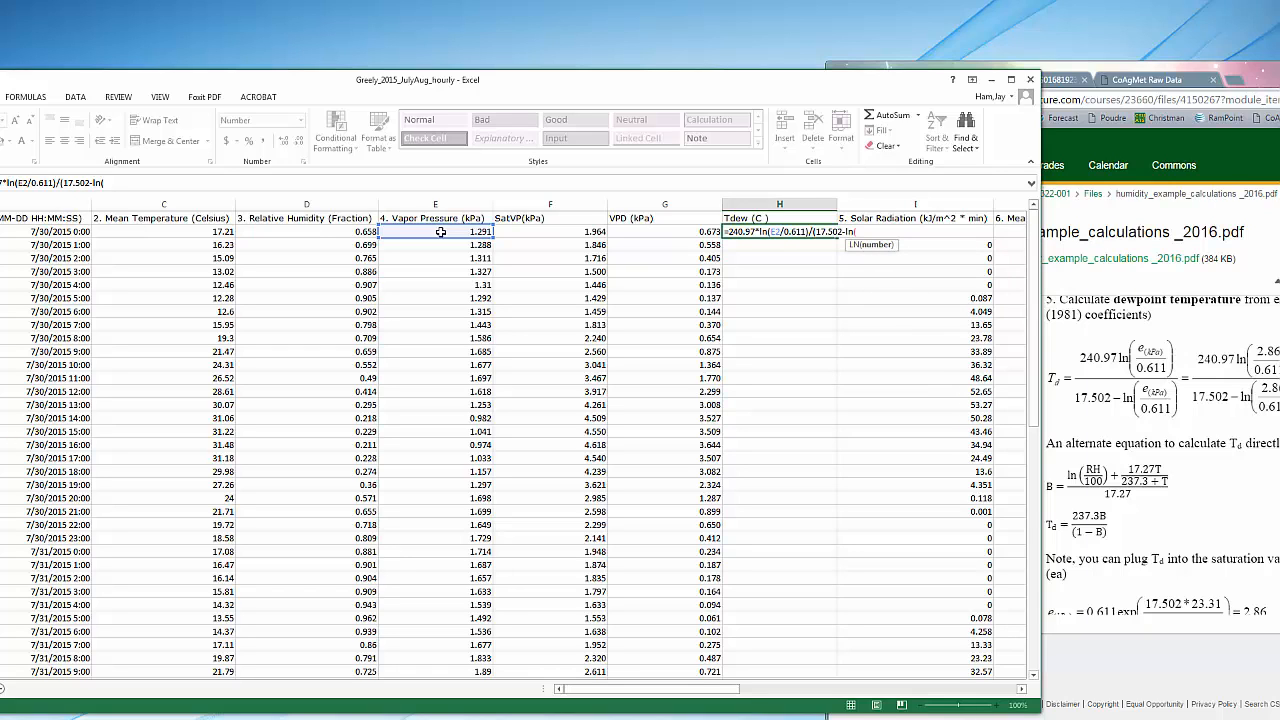
left_click(455, 231)
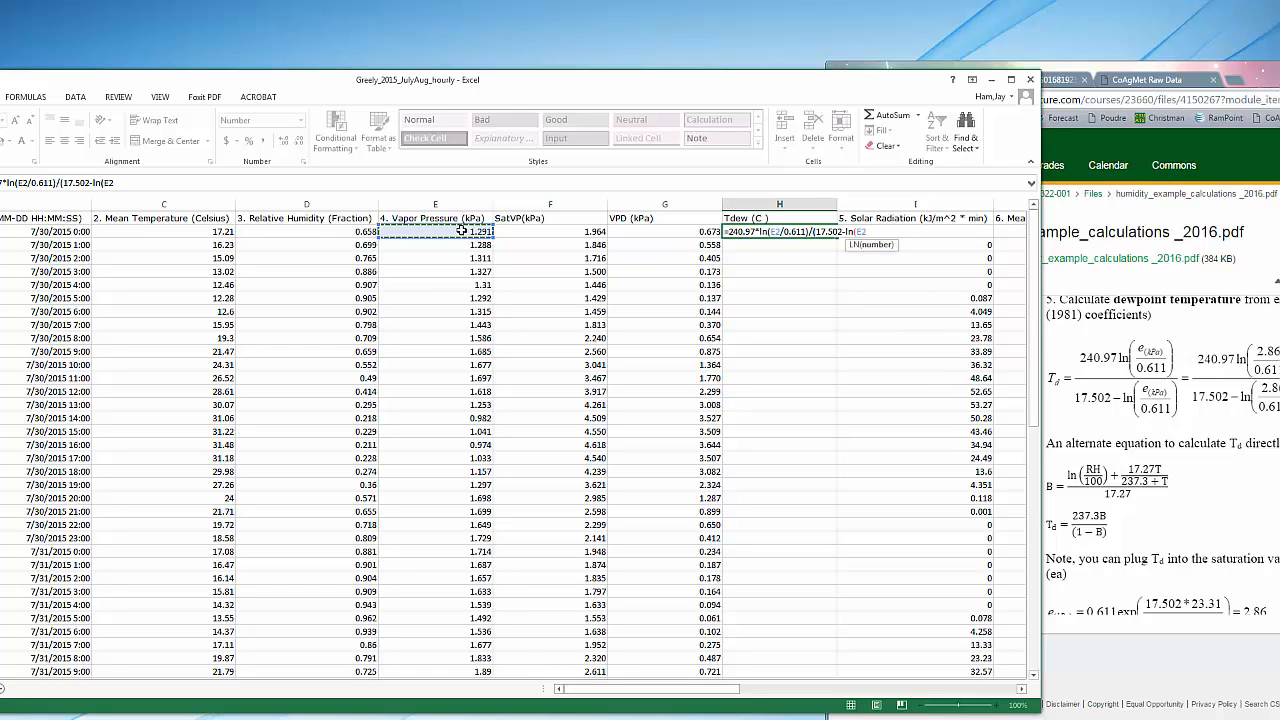
type("/0.611)")
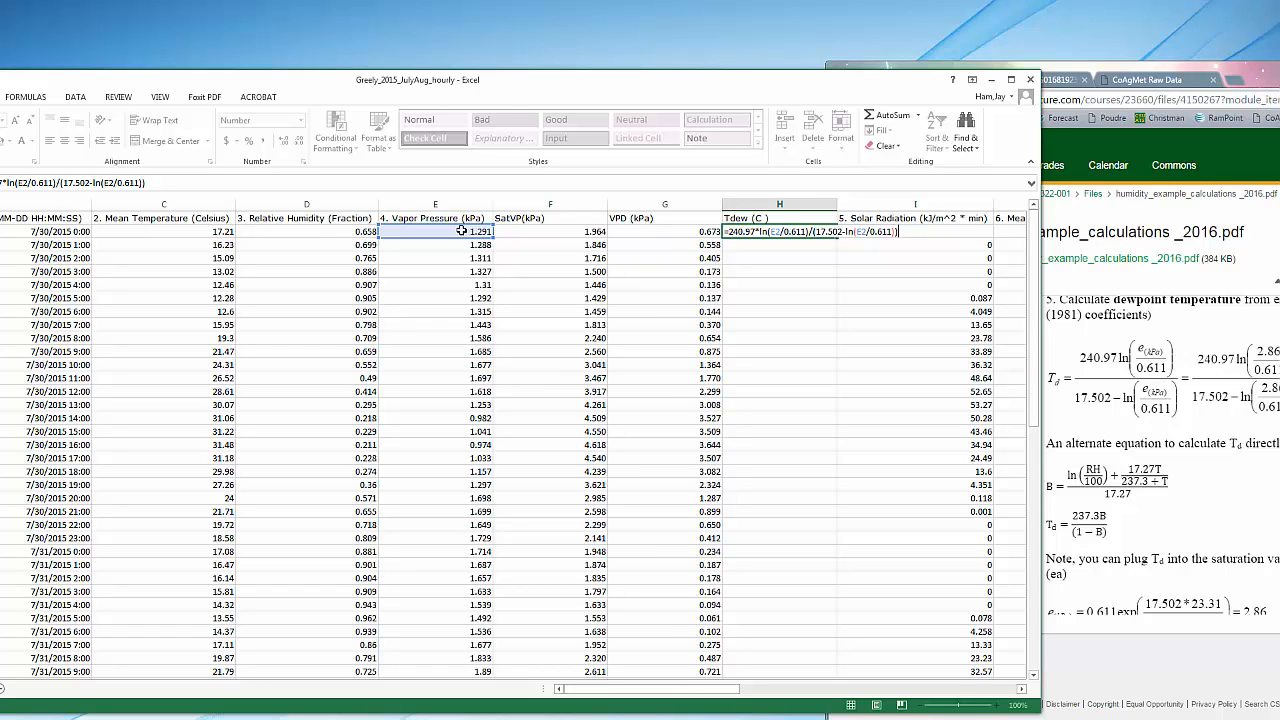
type(")")
key("Return")
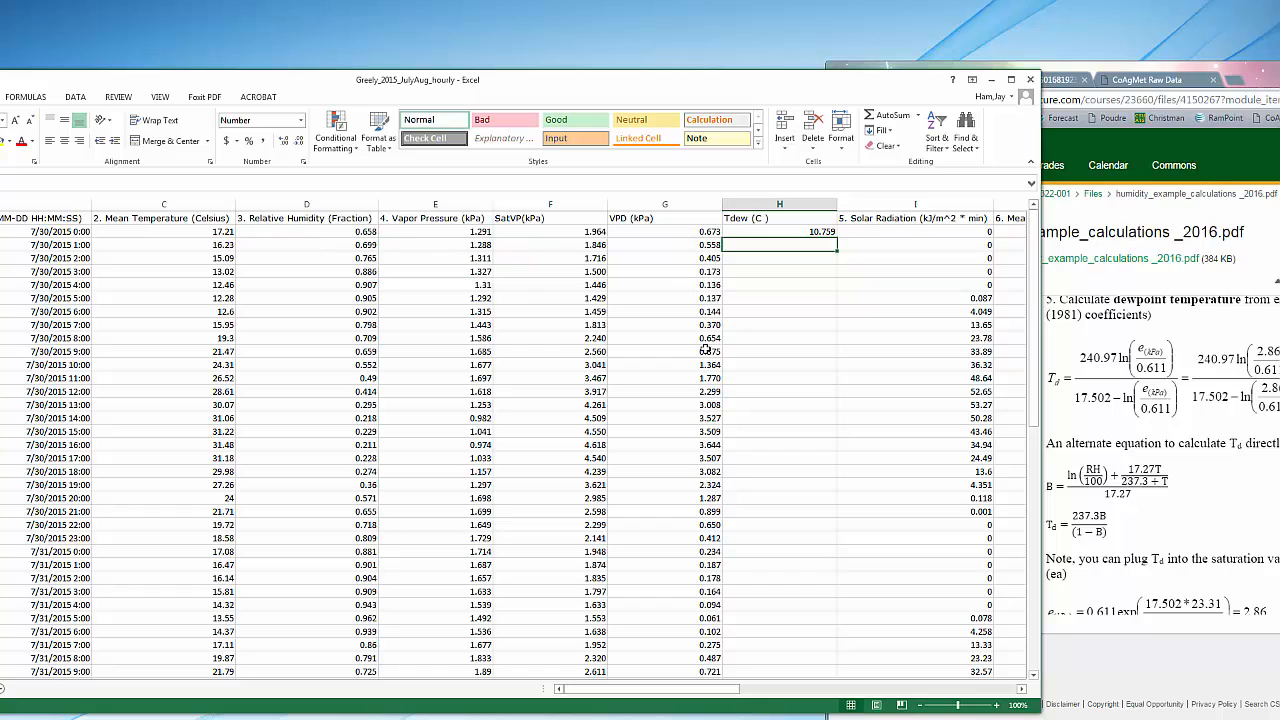
Fill the H2 dewpoint formula down the Tdew (C ) column to the last data row
left_click(756, 231)
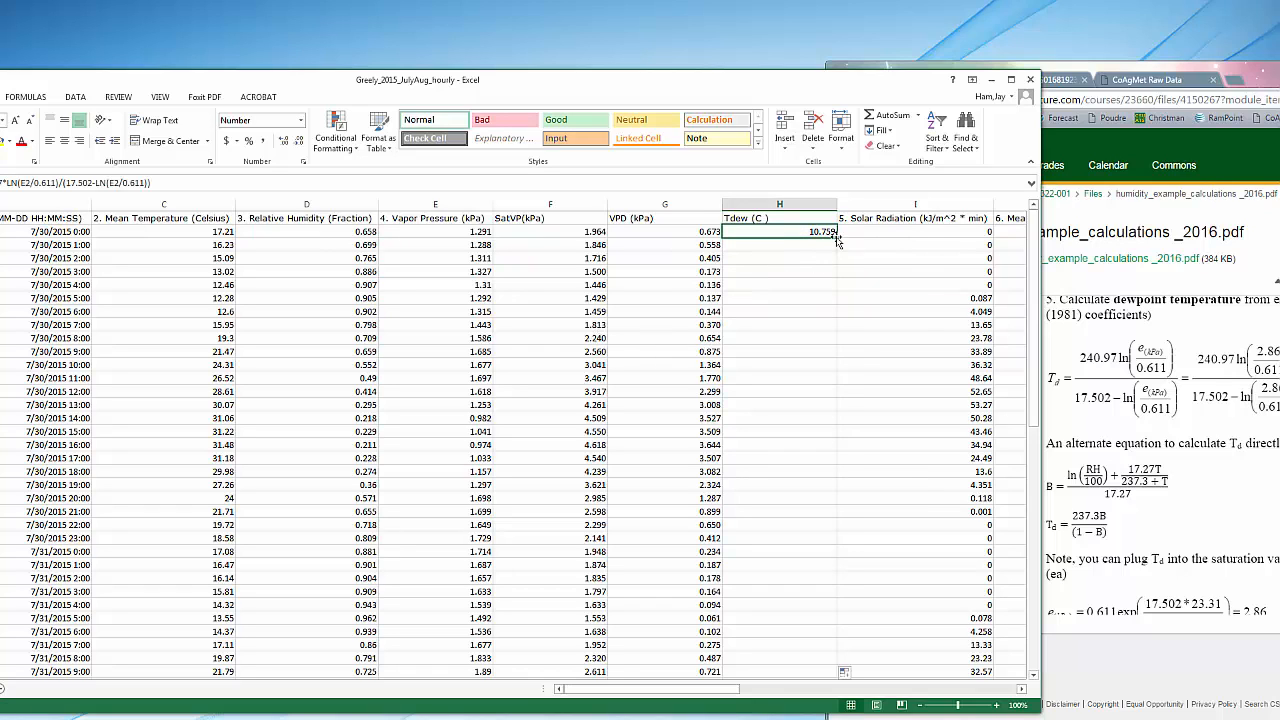
double_click(837, 237)
left_click_drag(1038, 278, 1033, 250)
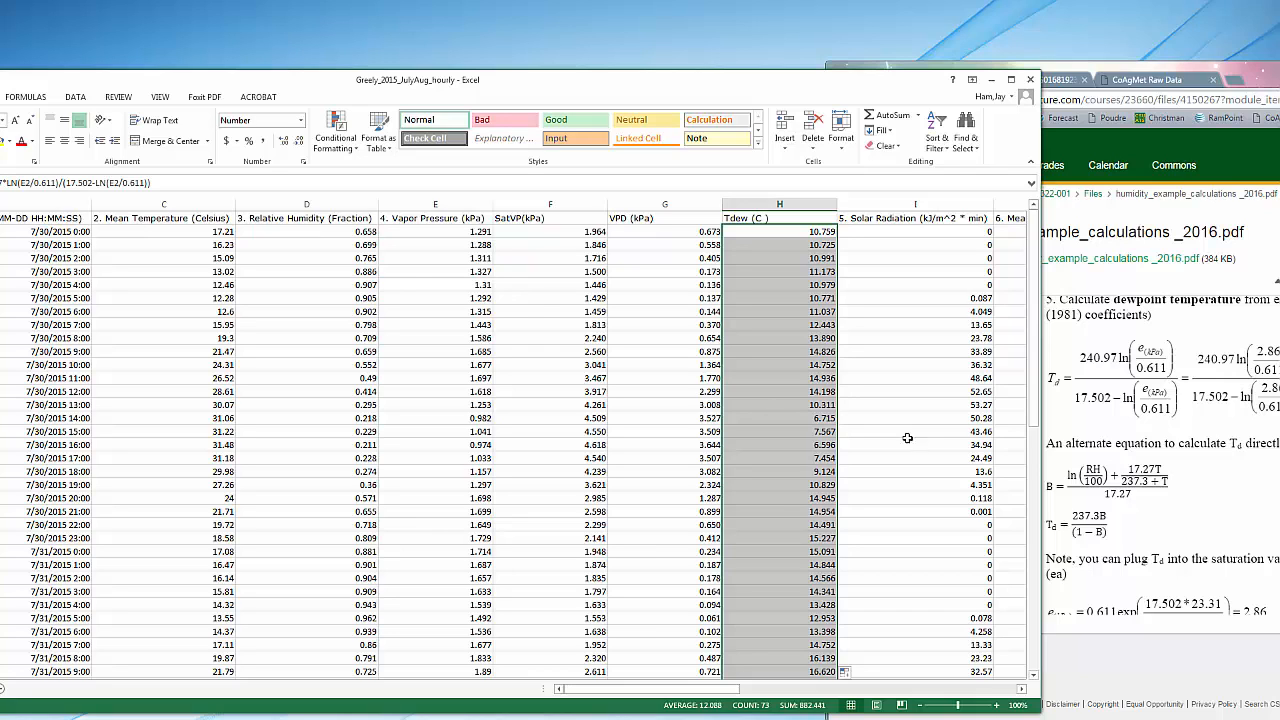
Insert a scatter chart with smooth lines and markers plotting the Mean Temperature and Tdew (C ) columns against the Datetime column
left_click(17, 207)
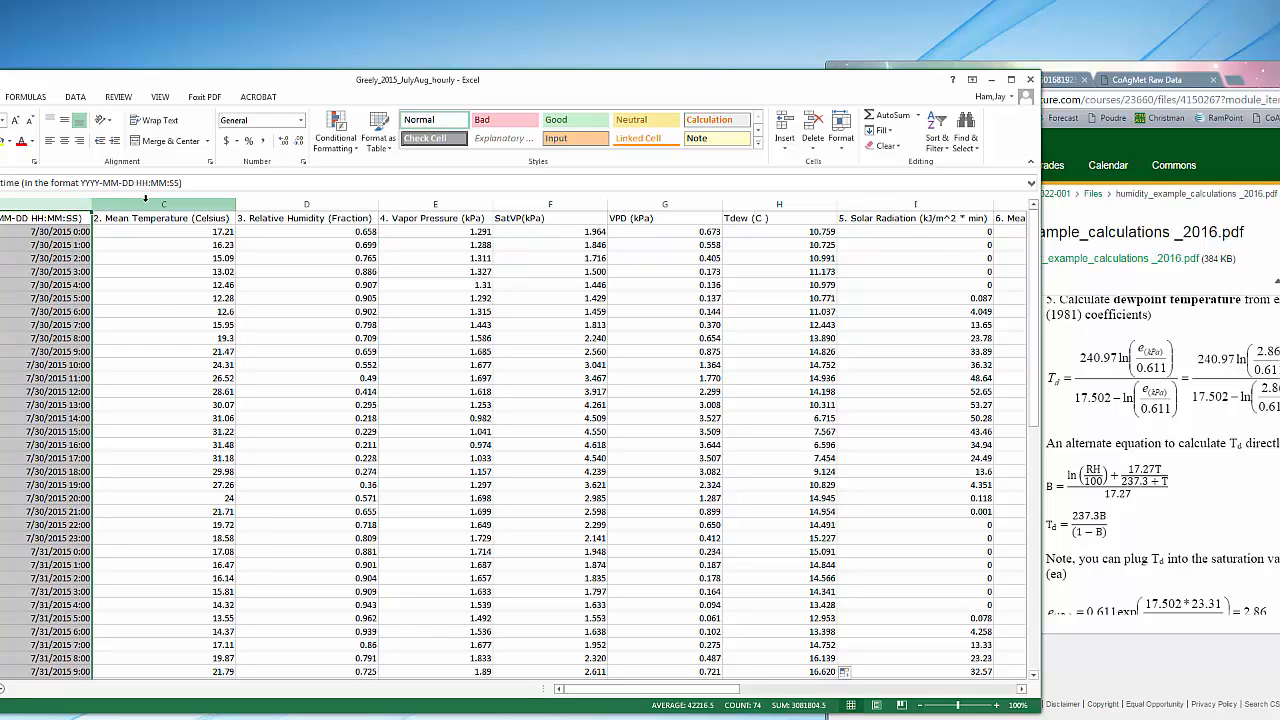
key("ctrl")
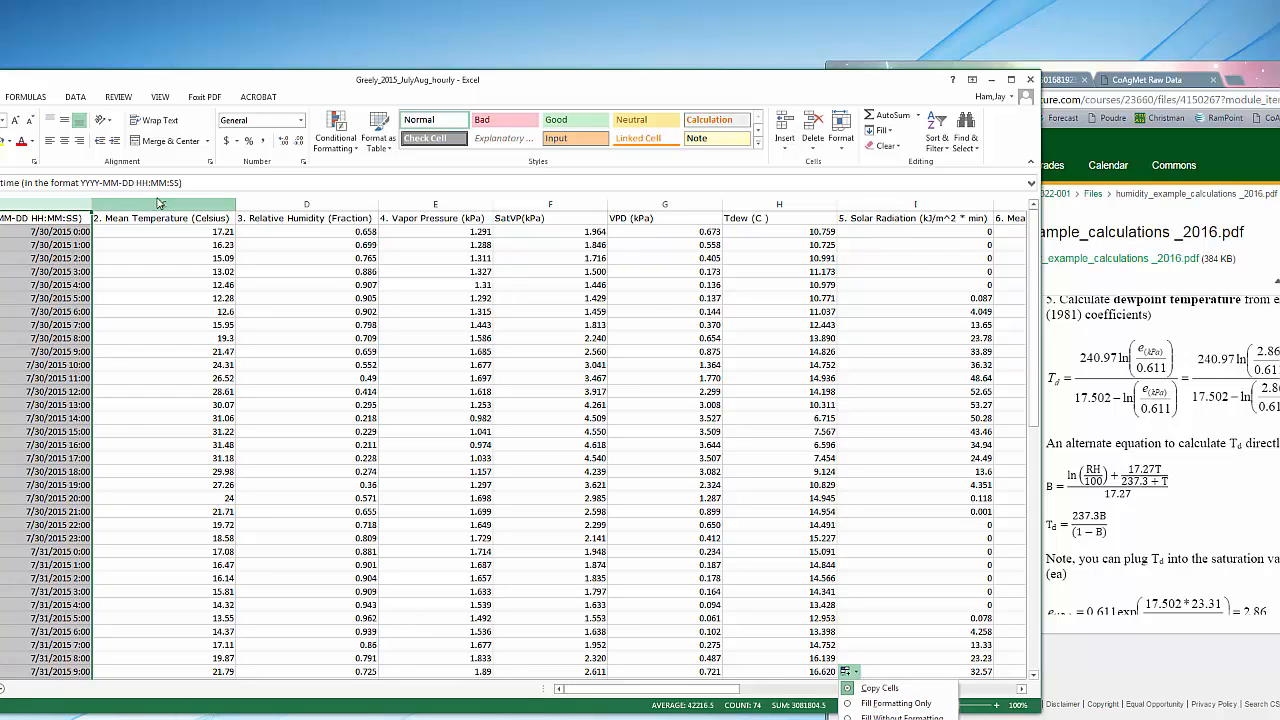
left_click(149, 206, "ctrl")
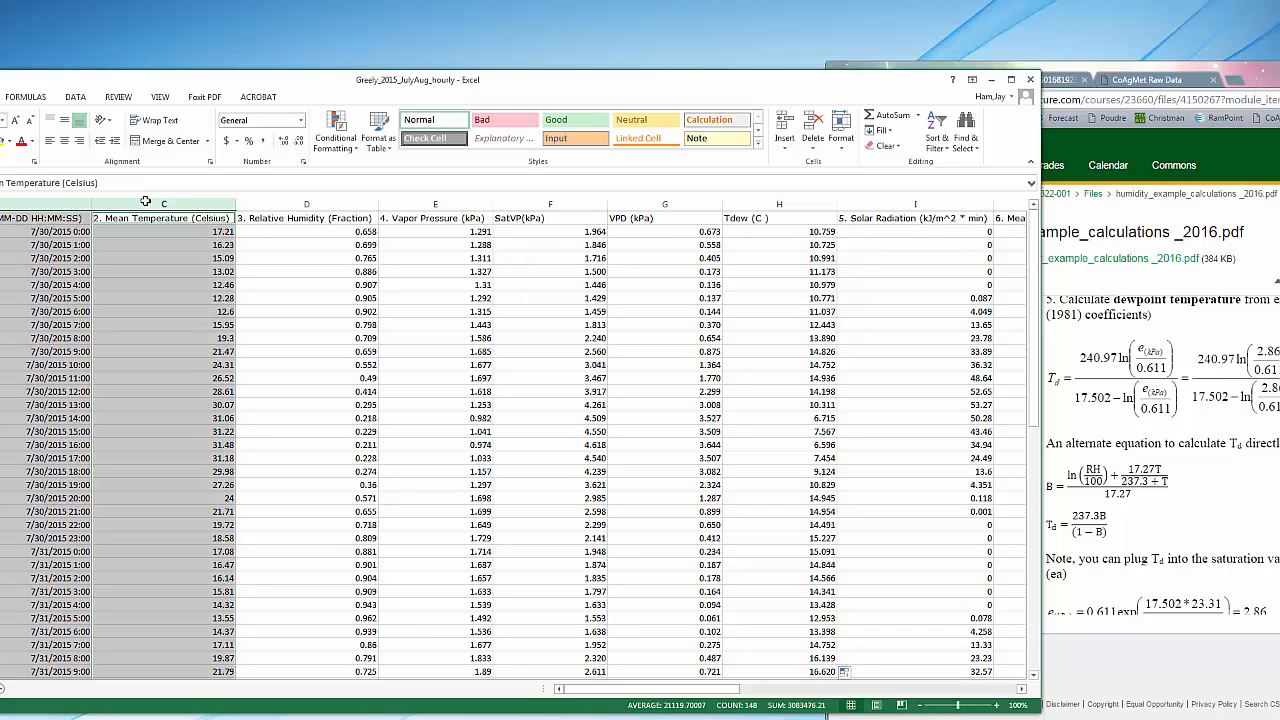
left_click(766, 203, "ctrl")
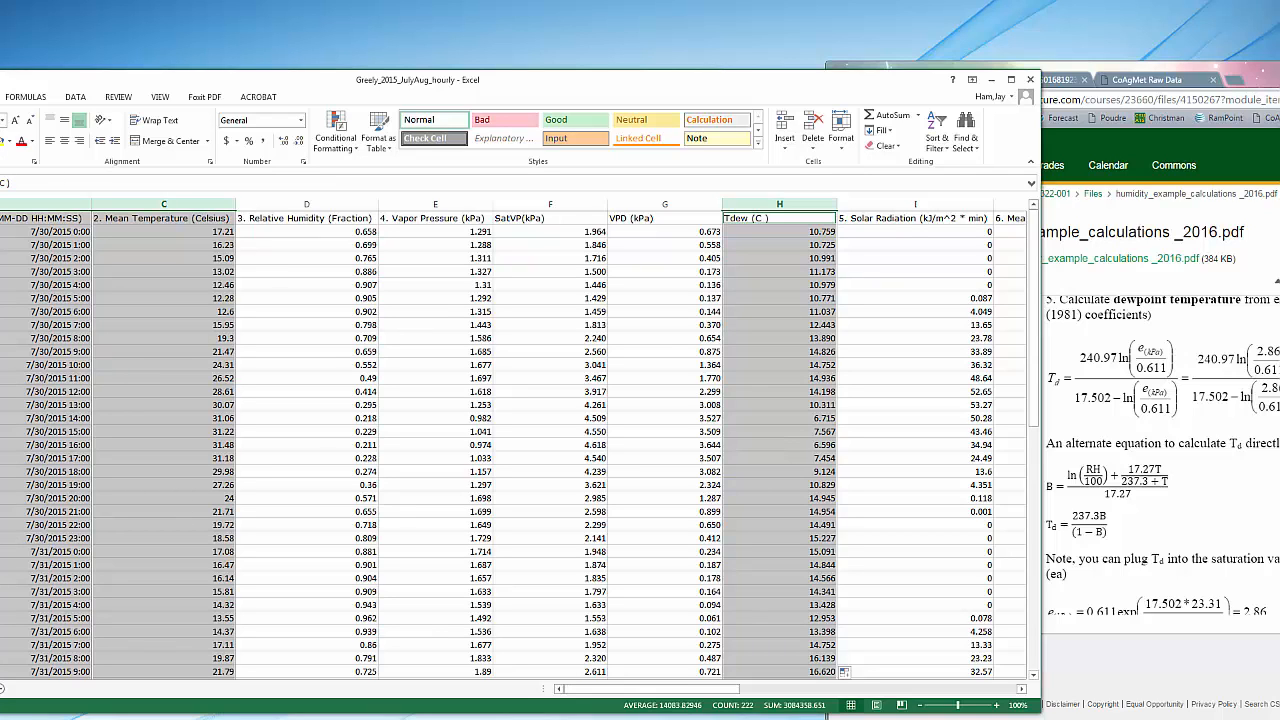
left_click_drag(28, 80, 178, 66)
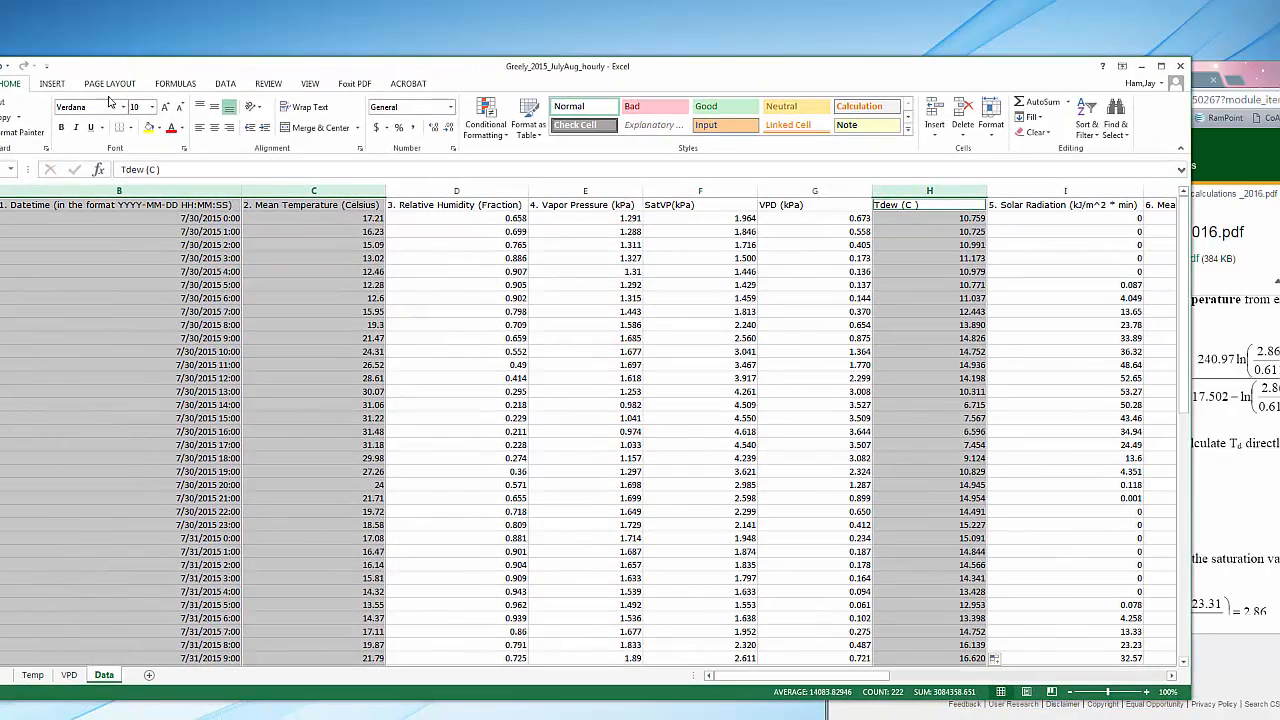
left_click(53, 84)
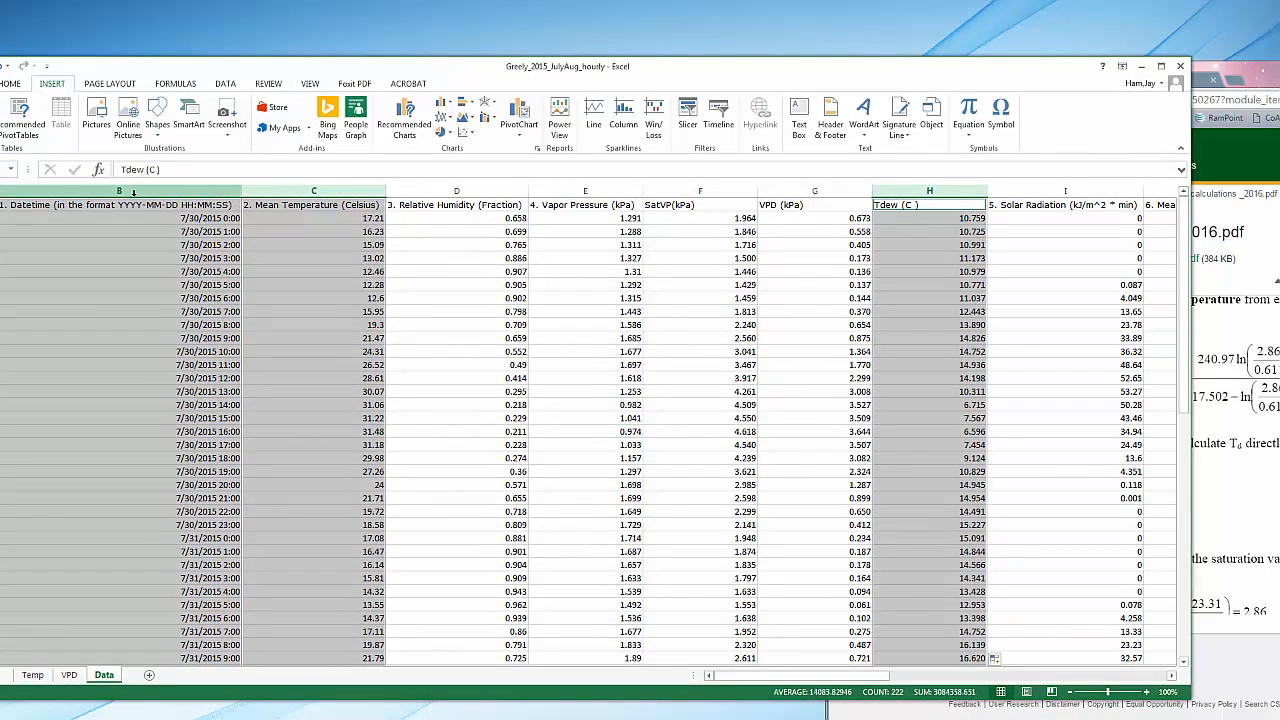
left_click(470, 134)
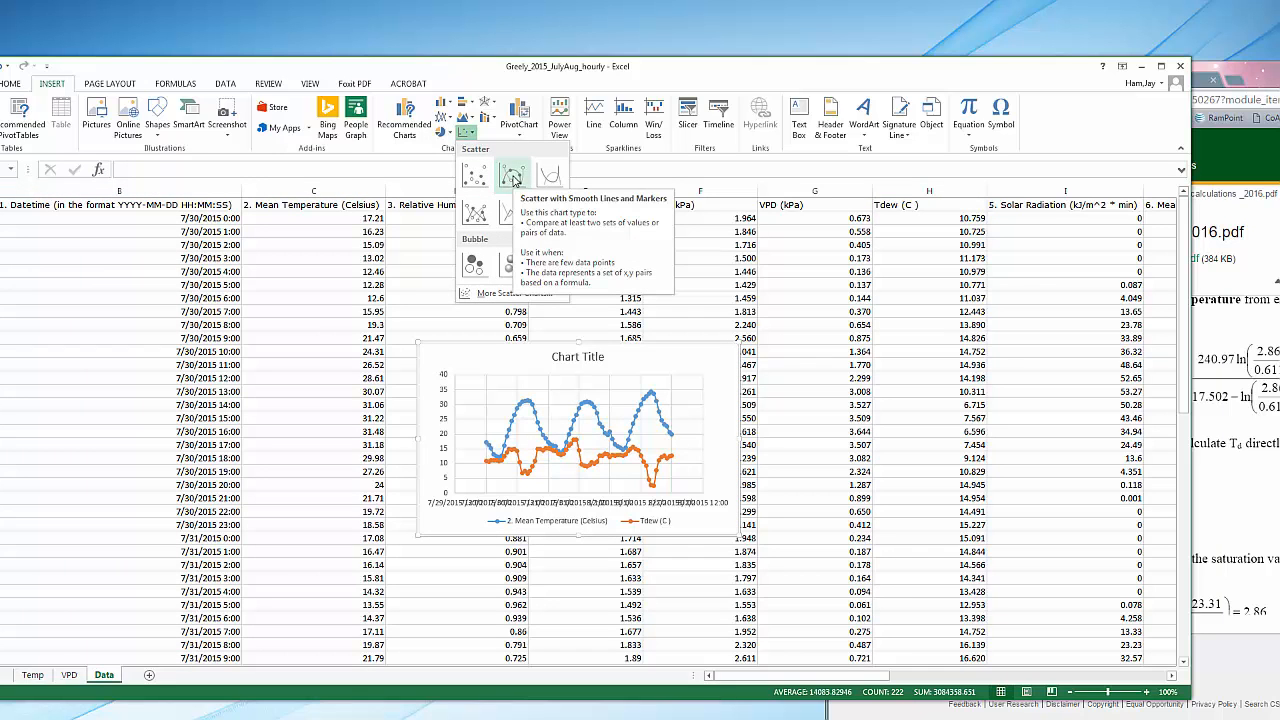
left_click(512, 176)
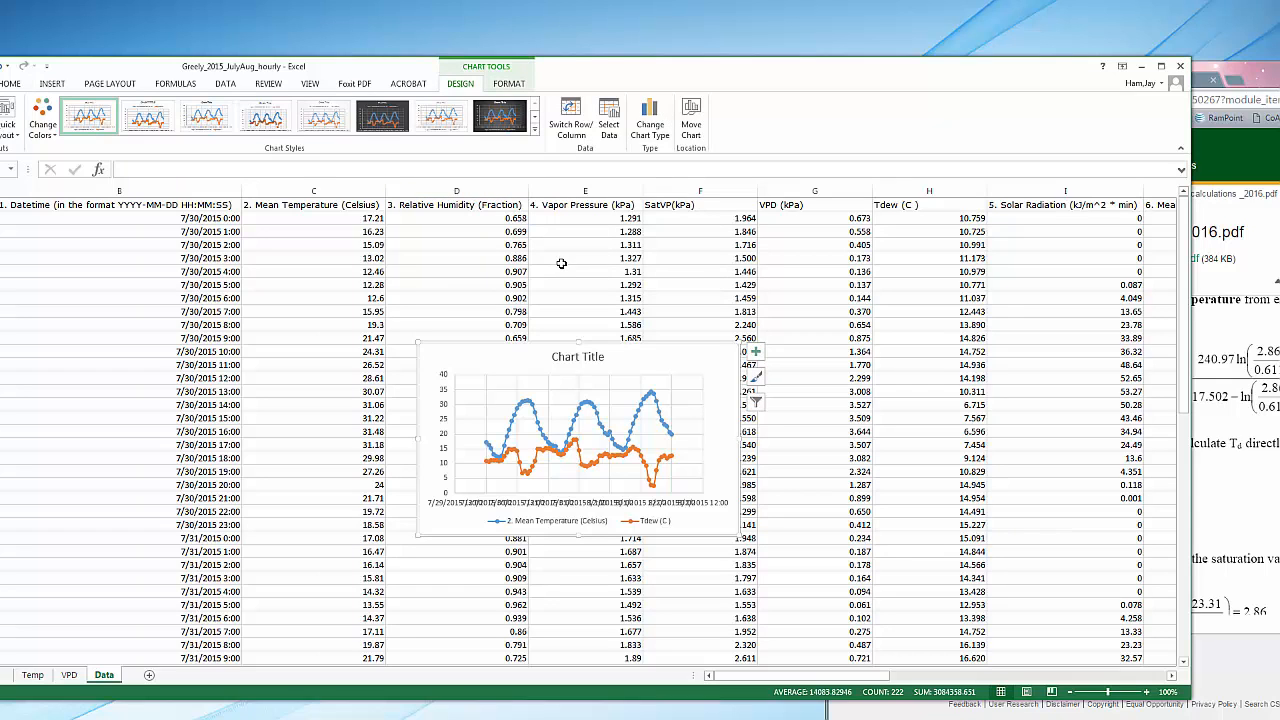
Move the temperature and dewpoint chart to a new sheet named Tair_Tdew
right_click(636, 366)
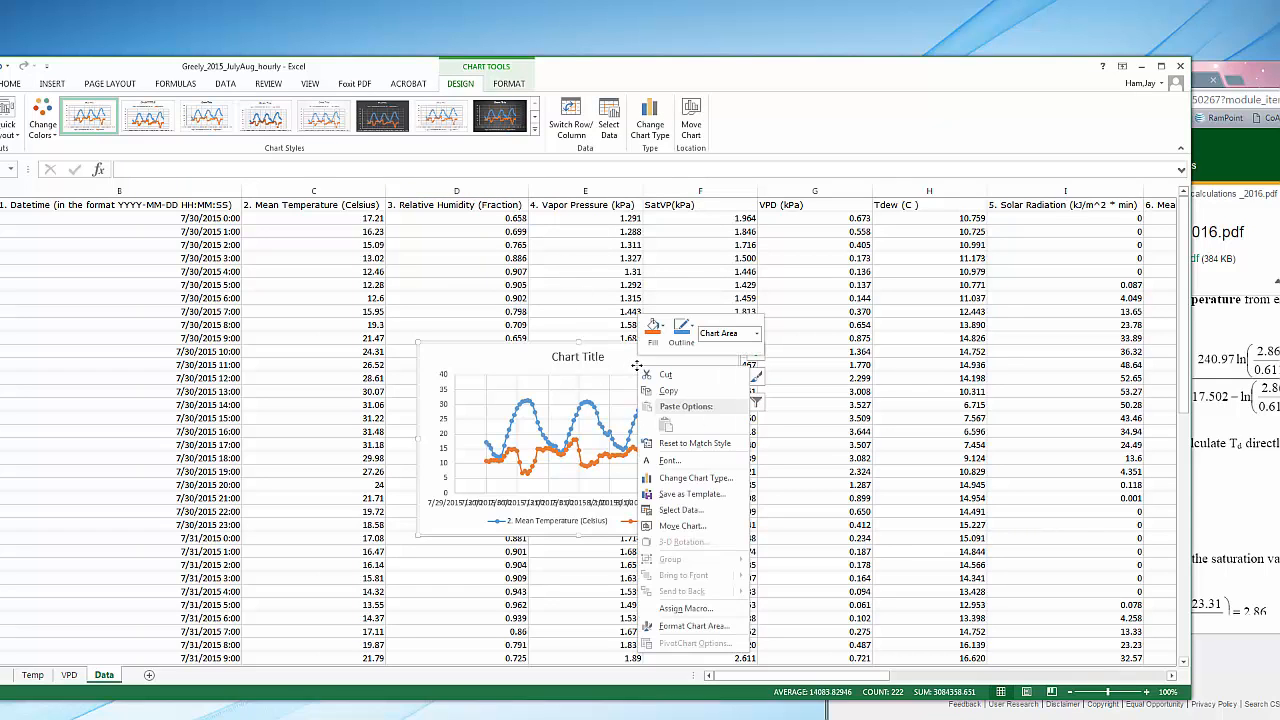
left_click(685, 526)
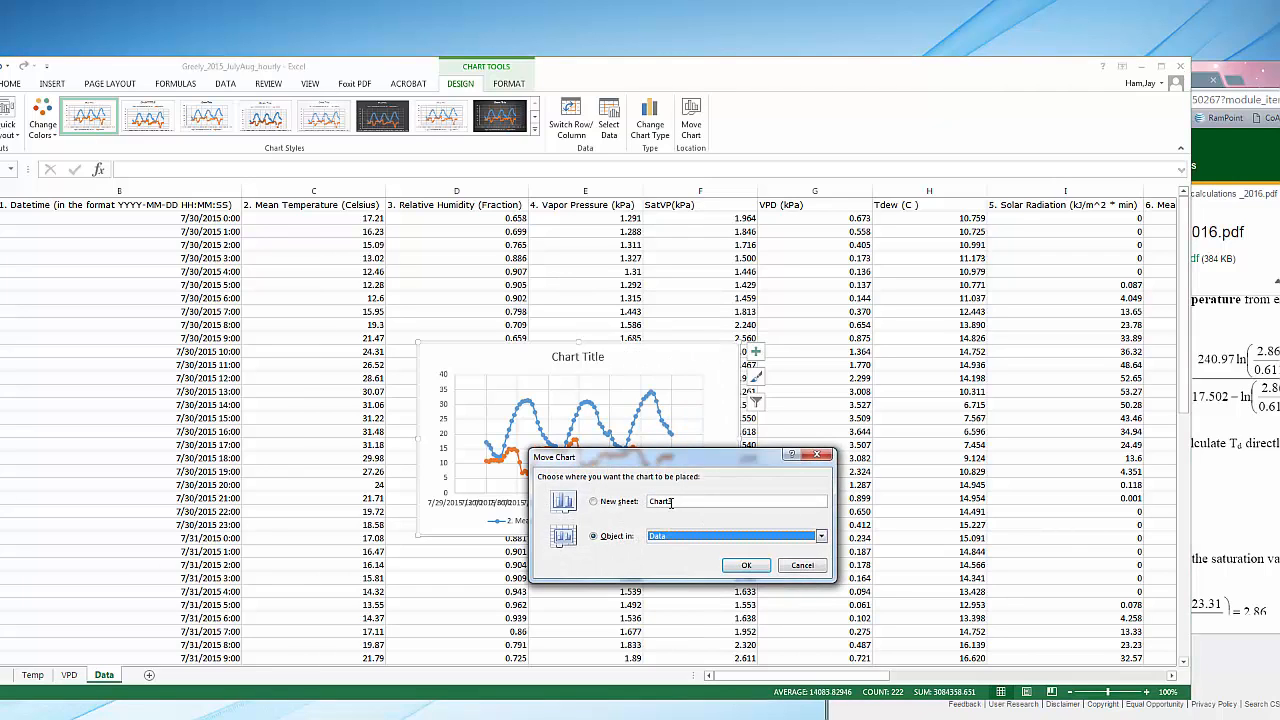
left_click_drag(675, 501, 644, 502)
type("Tair_Tdew")
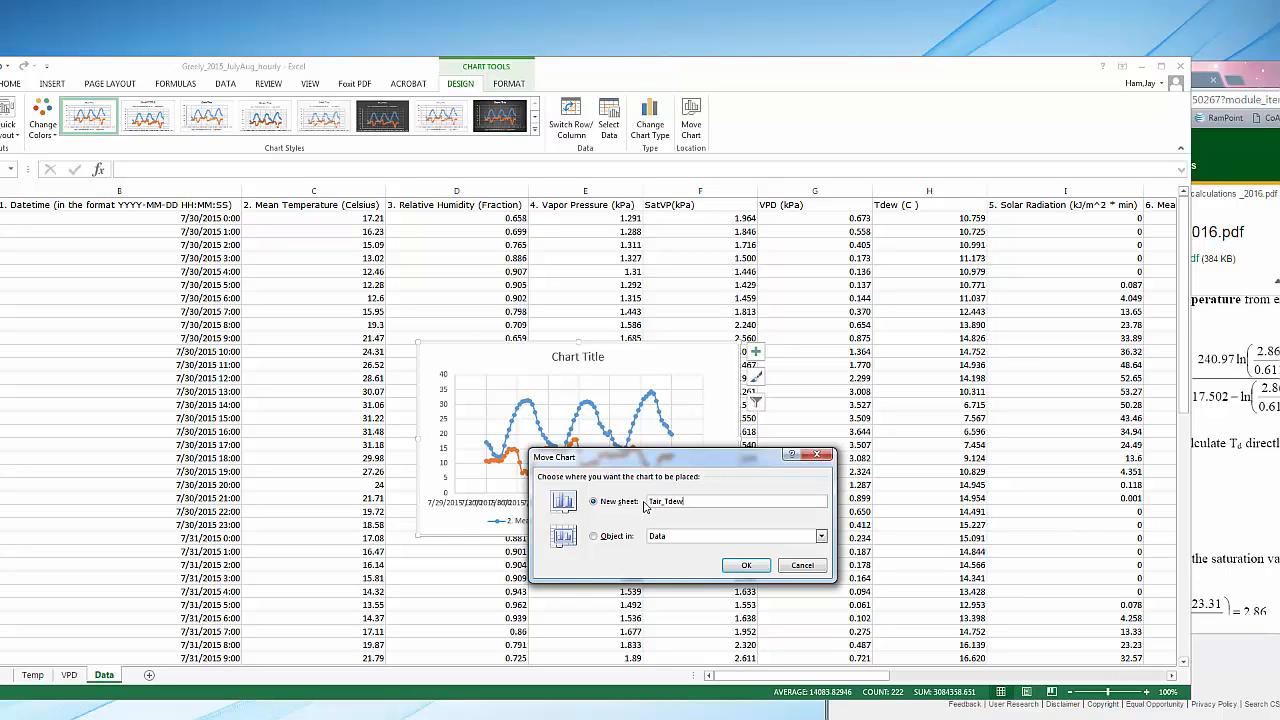
Place the chart on the new Tair_Tdew sheet and apply a quick layout with axis titles and a side legend
left_click(746, 565)
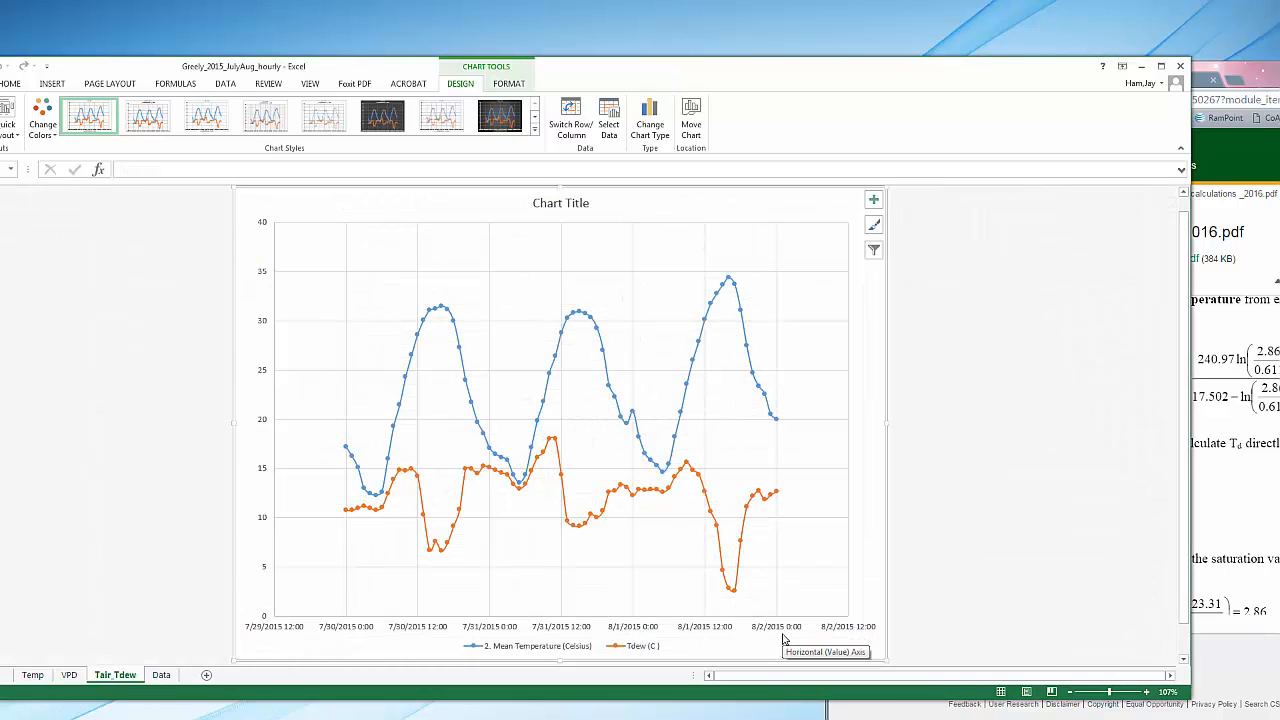
left_click(8, 127)
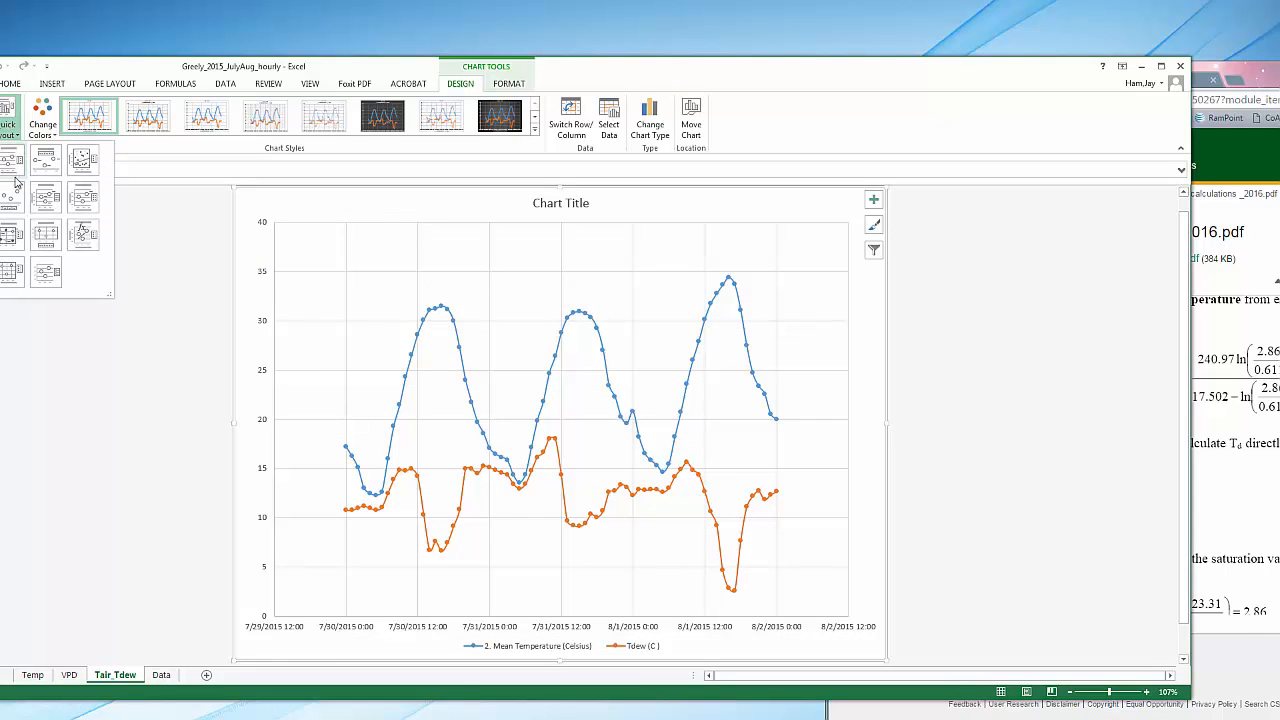
left_click(10, 165)
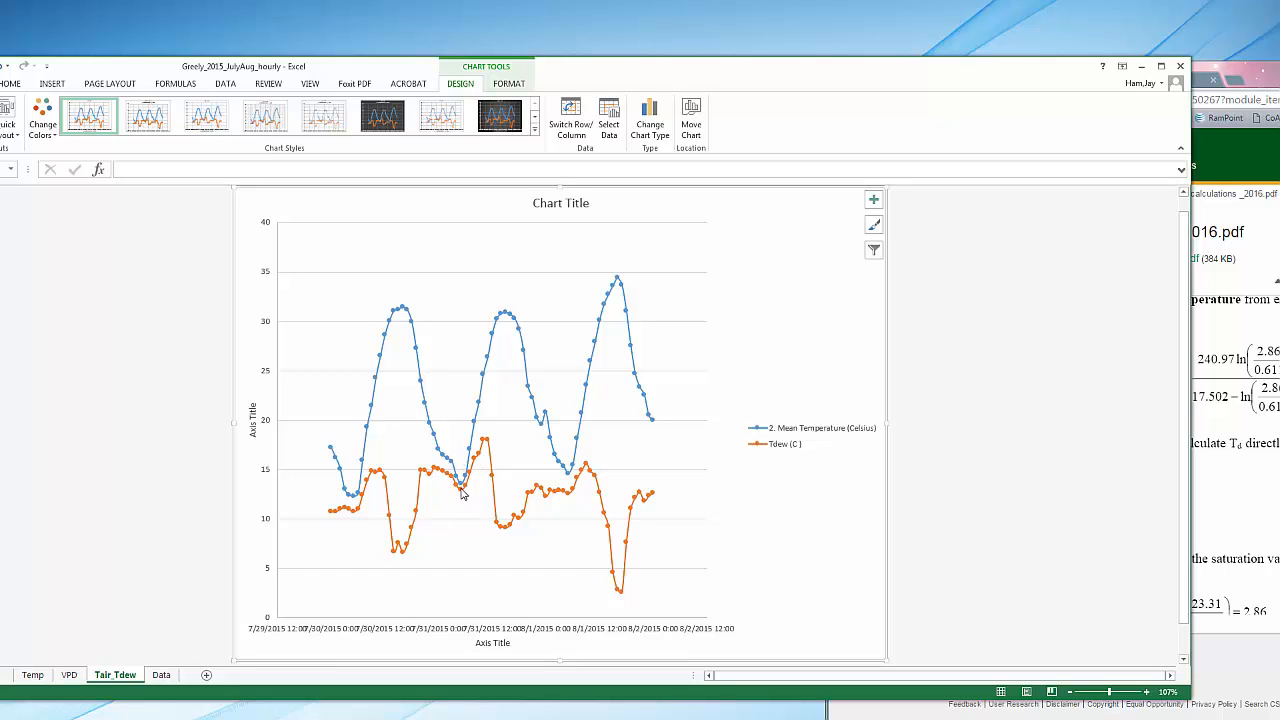
mouse_move(463, 494)
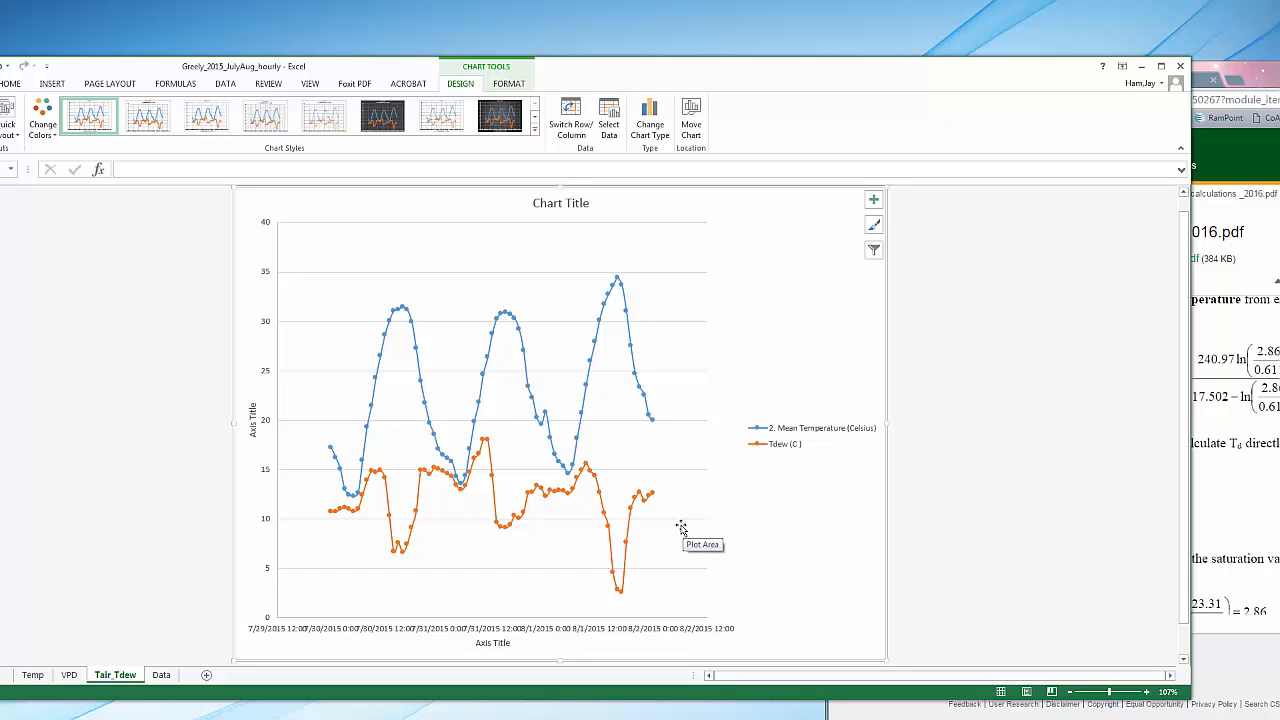
Replace the vertical axis title of the Tair_Tdew chart with "Temperature (C )"
left_click(253, 408)
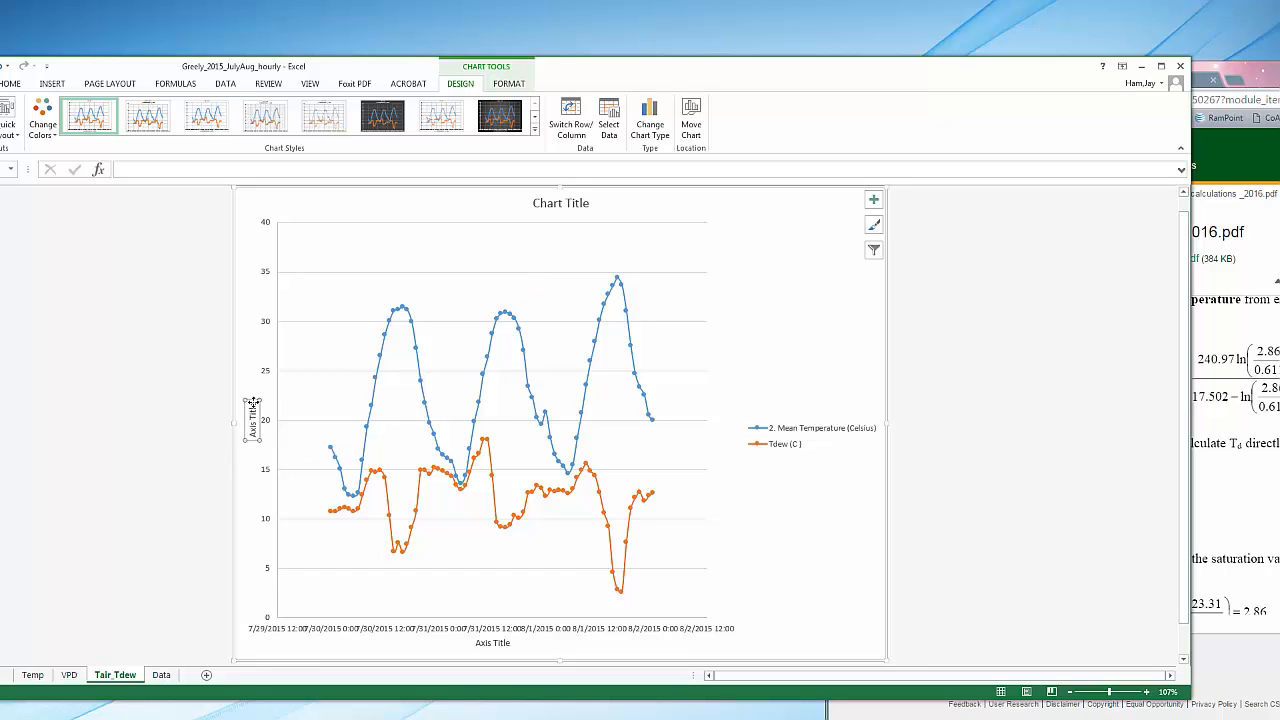
left_click_drag(253, 400, 253, 440)
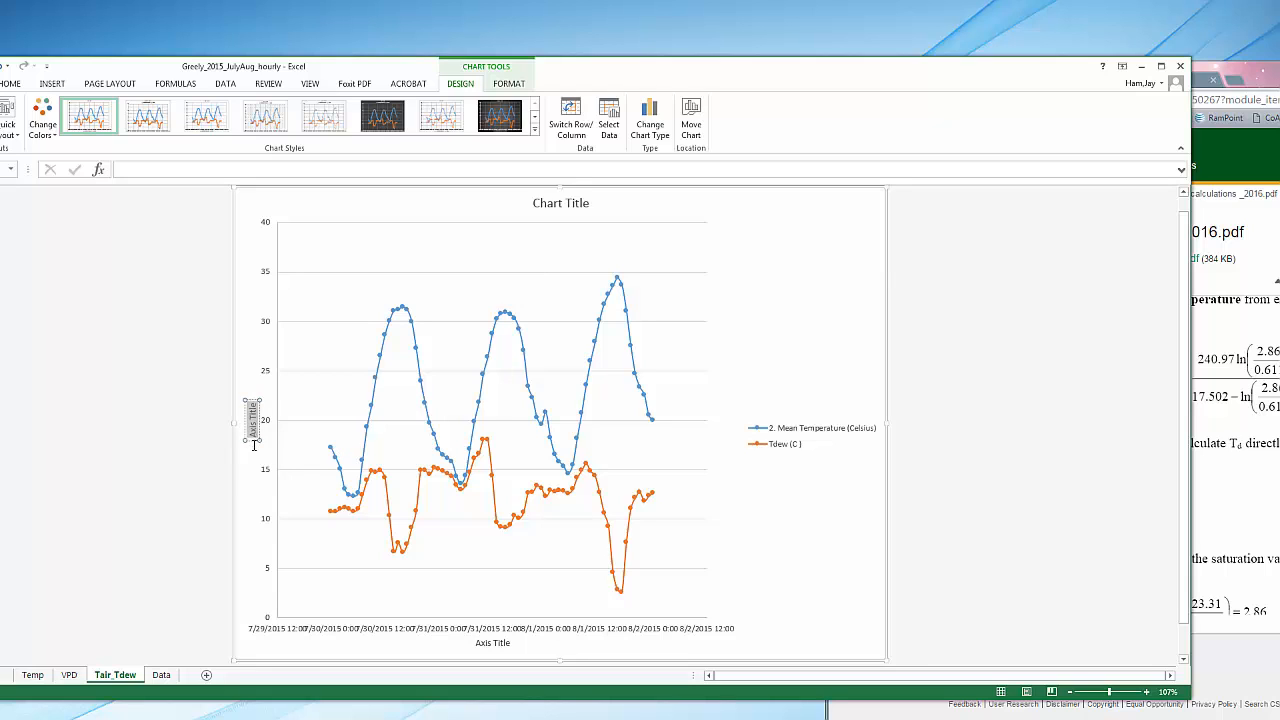
type("Tem")
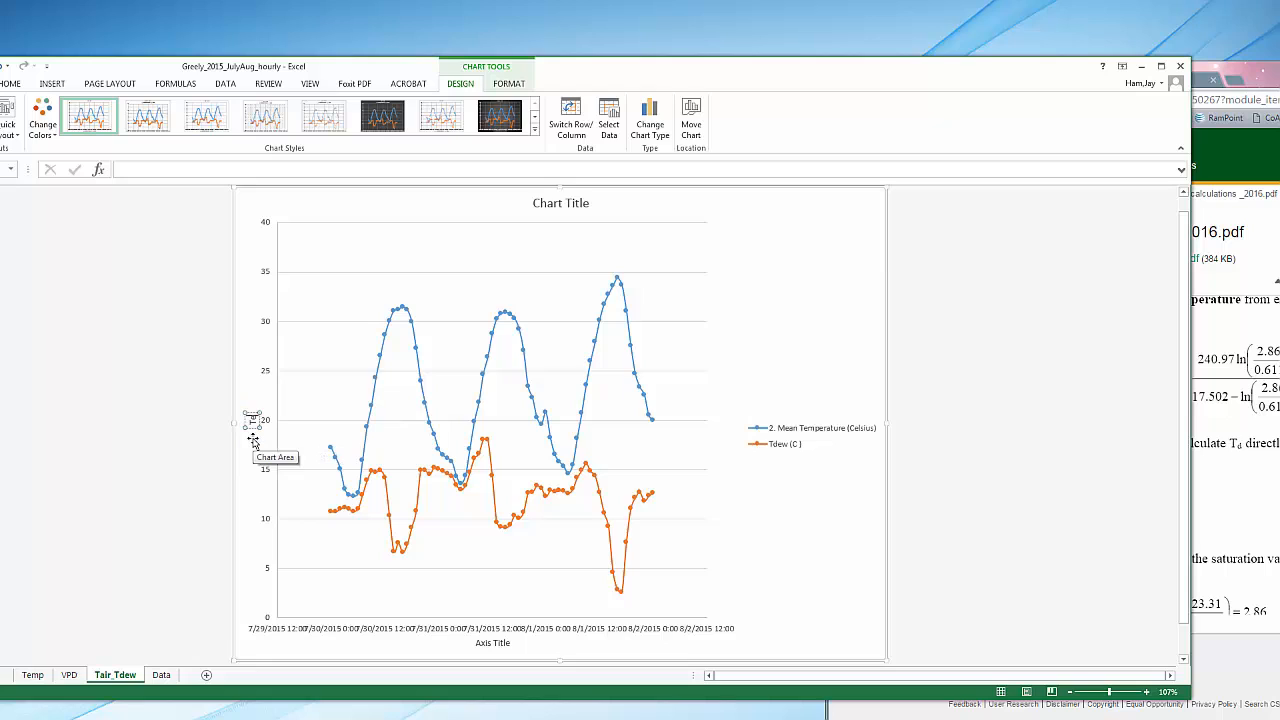
type("perature")
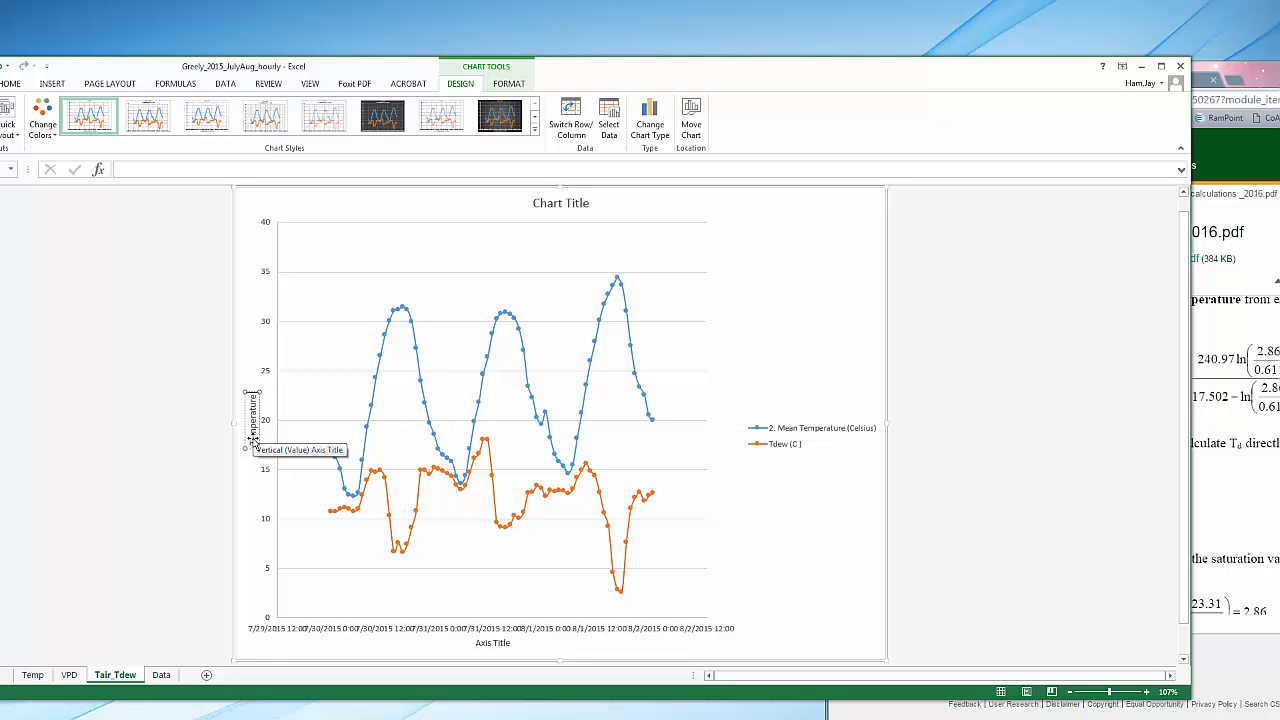
type(" (C)")
Replace the horizontal axis title with "Date Time"
left_click(492, 643)
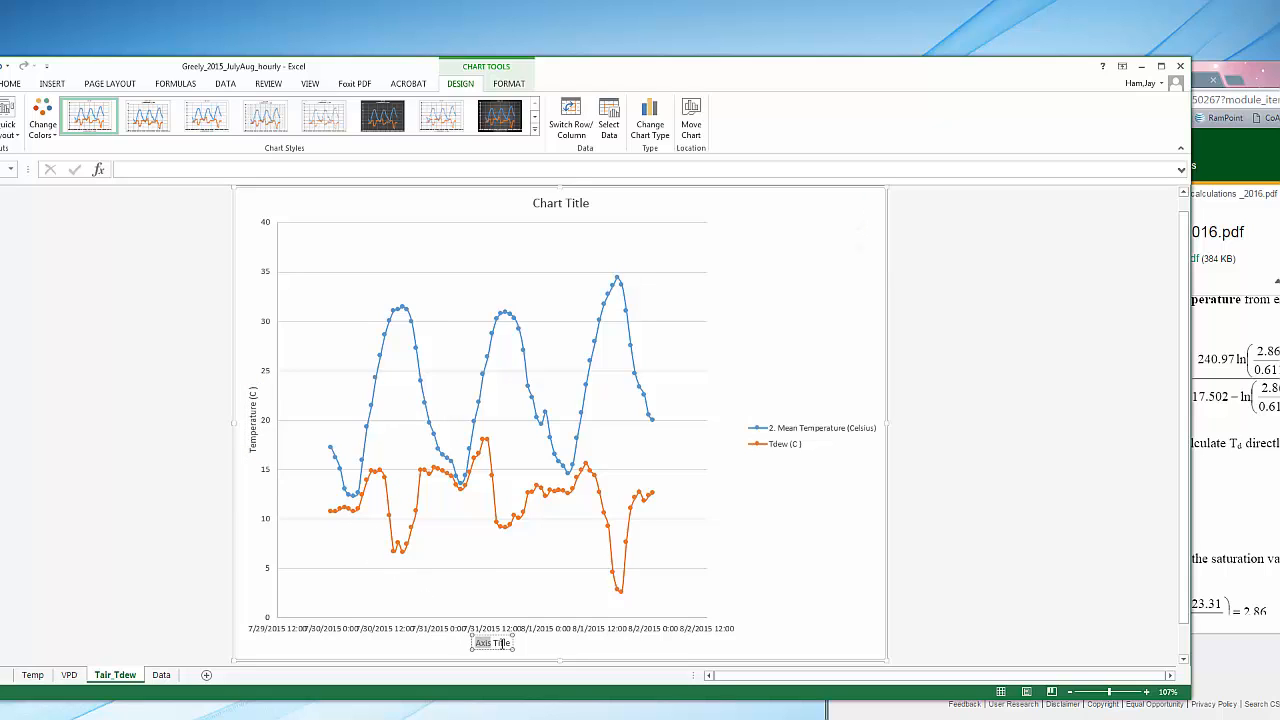
left_click_drag(478, 643, 512, 652)
type("Da")
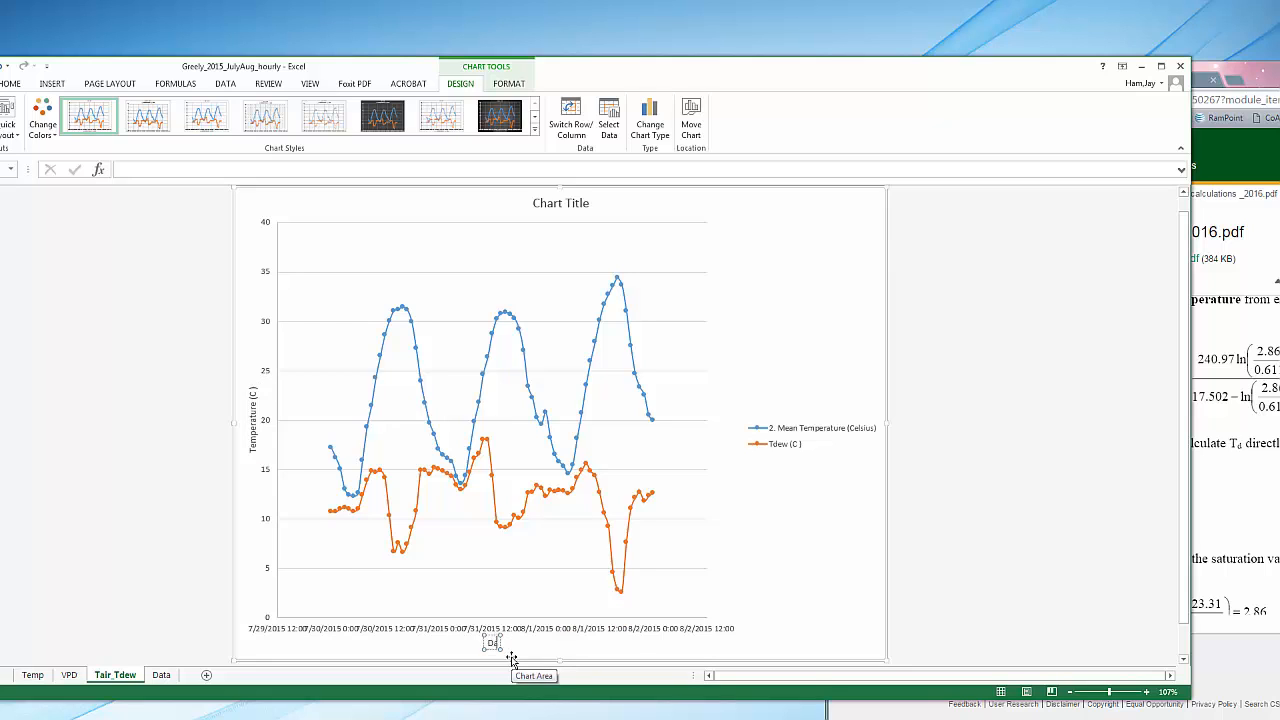
type("te Ta")
key("BackSpace")
key("BackSpace")
key("BackSpace")
type("Time")
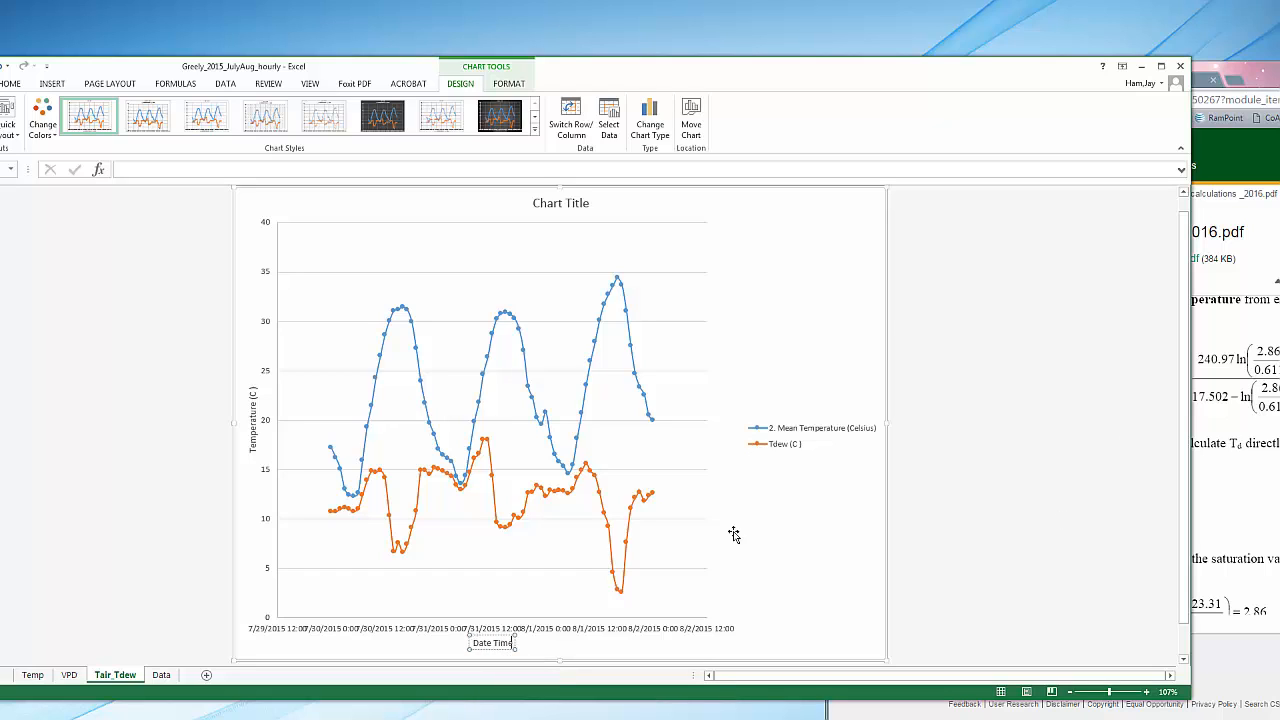
left_click(641, 308)
Change the chart title to "Tair and Tdew"
left_click(575, 204)
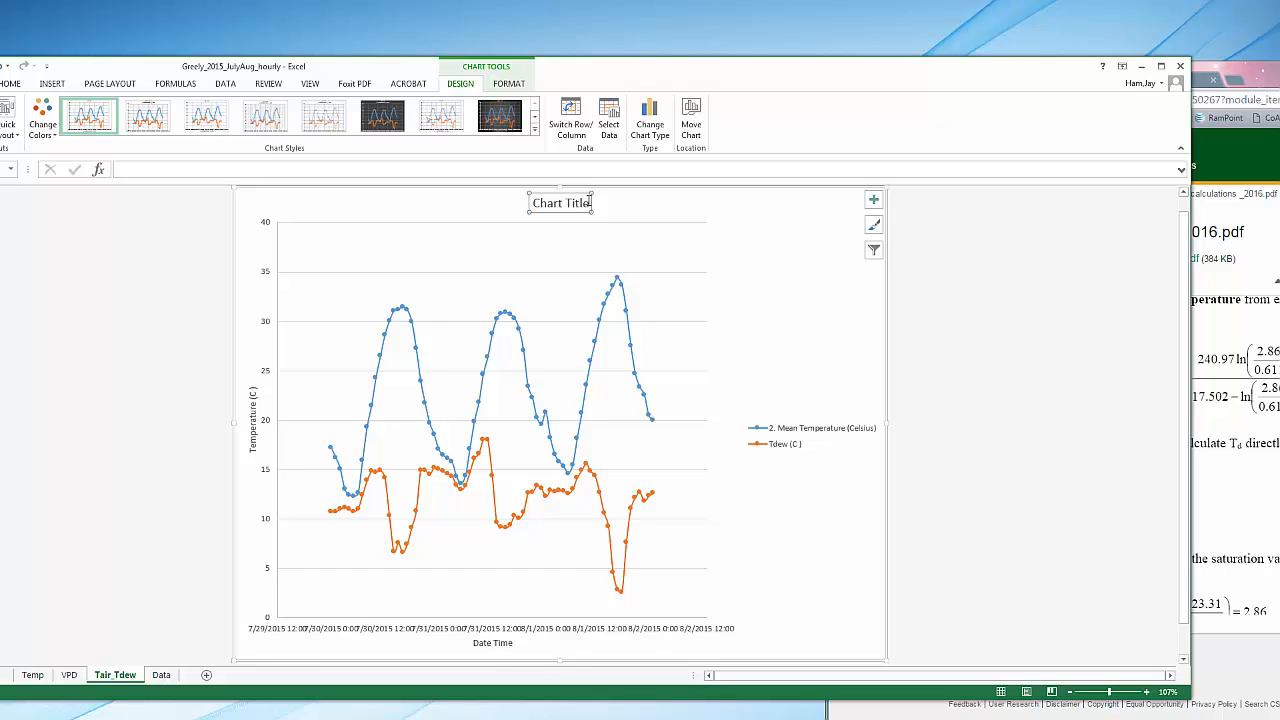
left_click_drag(591, 203, 535, 203)
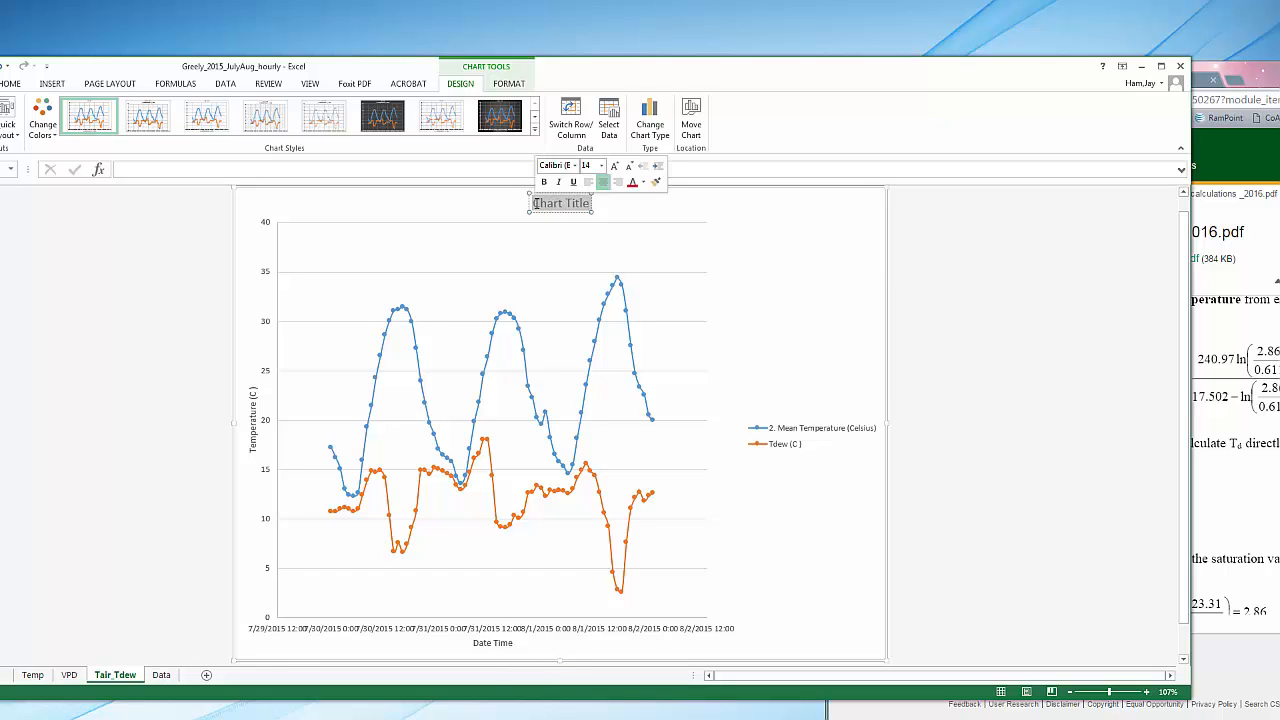
type("Tair")
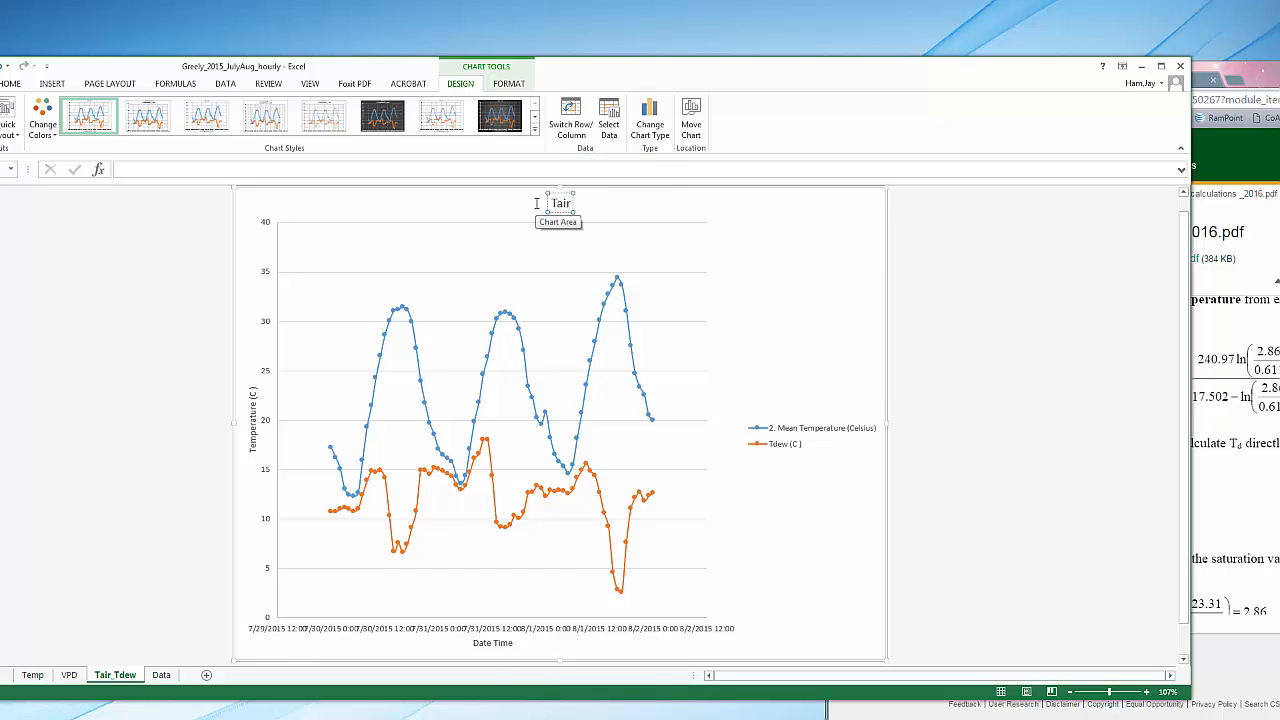
type(" and Te")
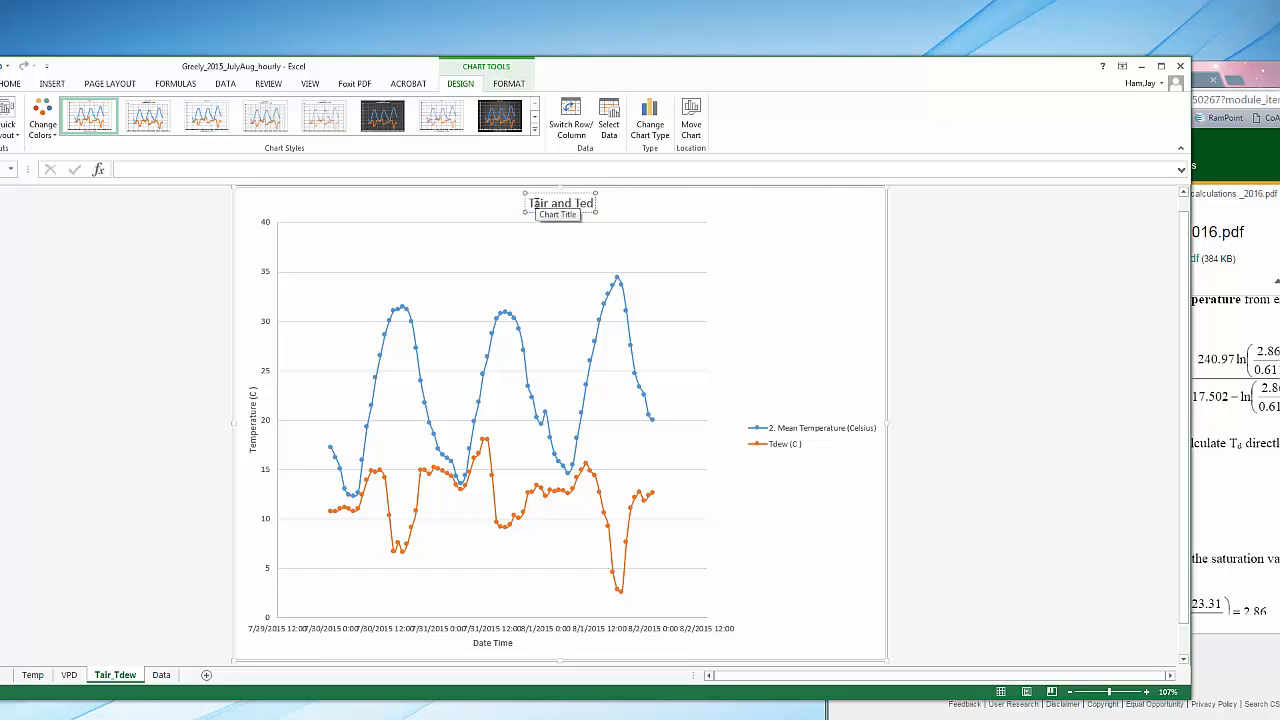
key("BackSpace")
type("dew")
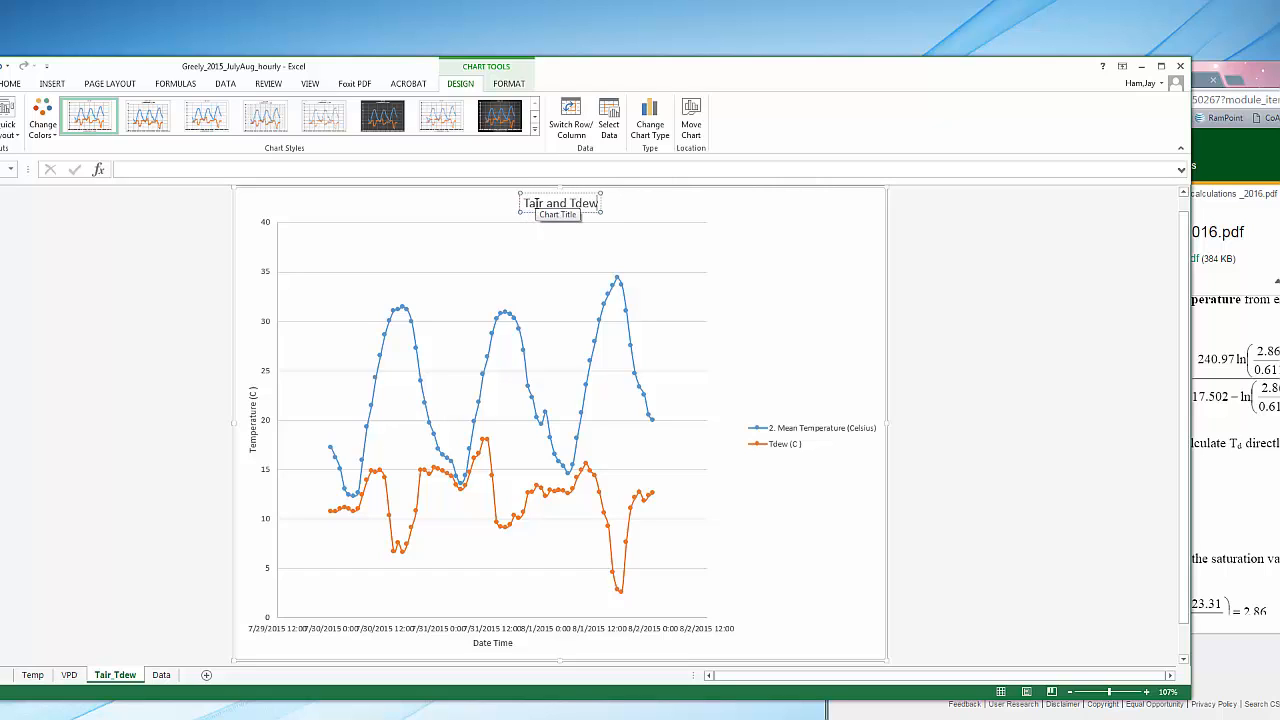
left_click(760, 286)
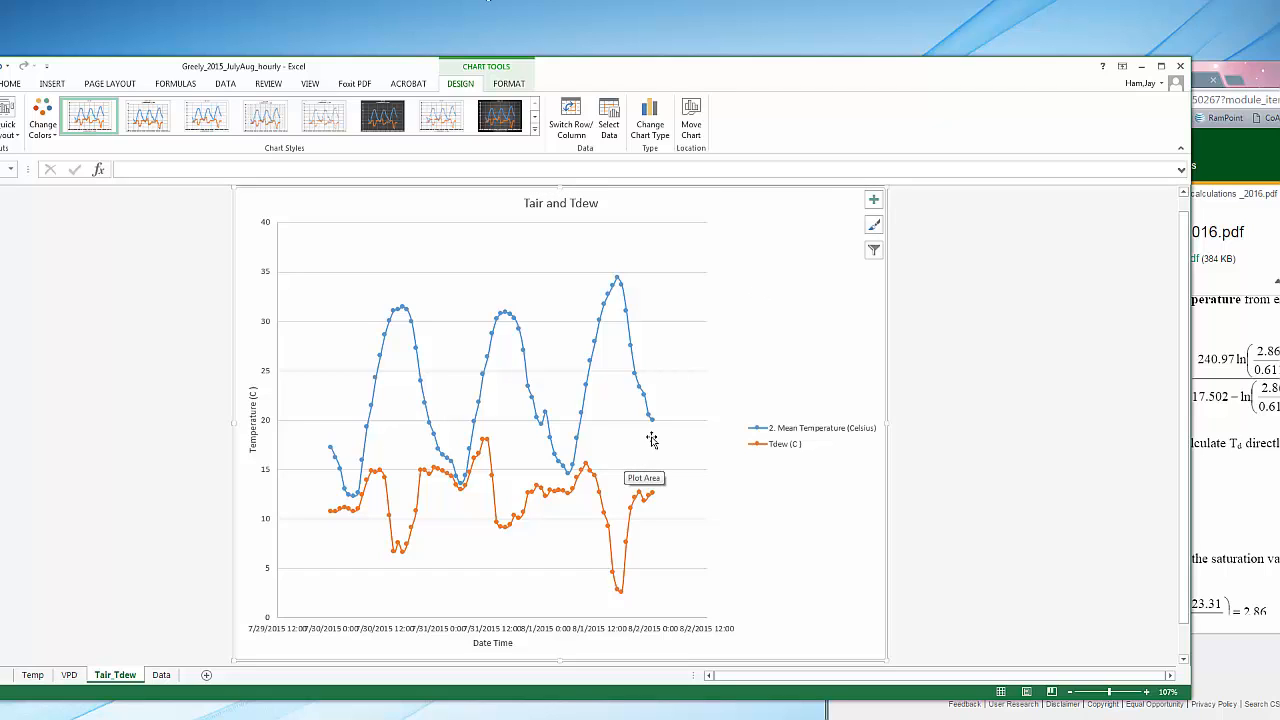
Open the horizontal axis formatting options and unlink the axis number format from the source data
left_click(631, 632)
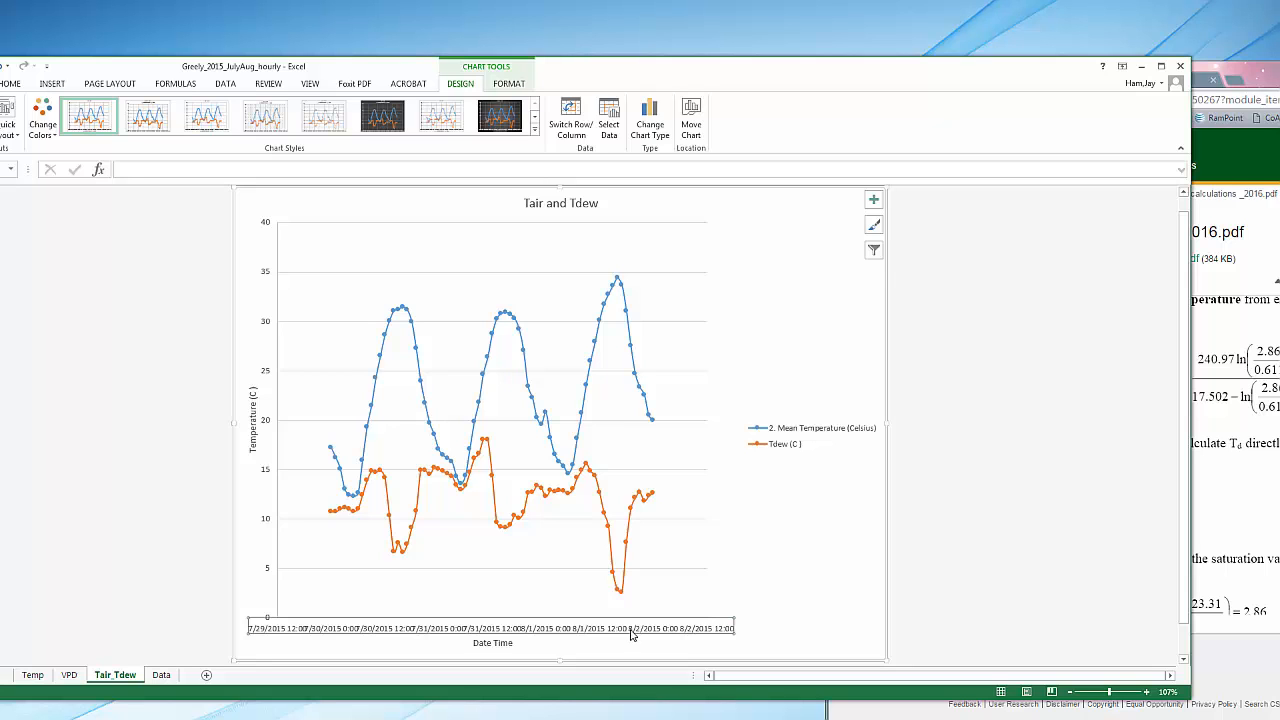
double_click(631, 632)
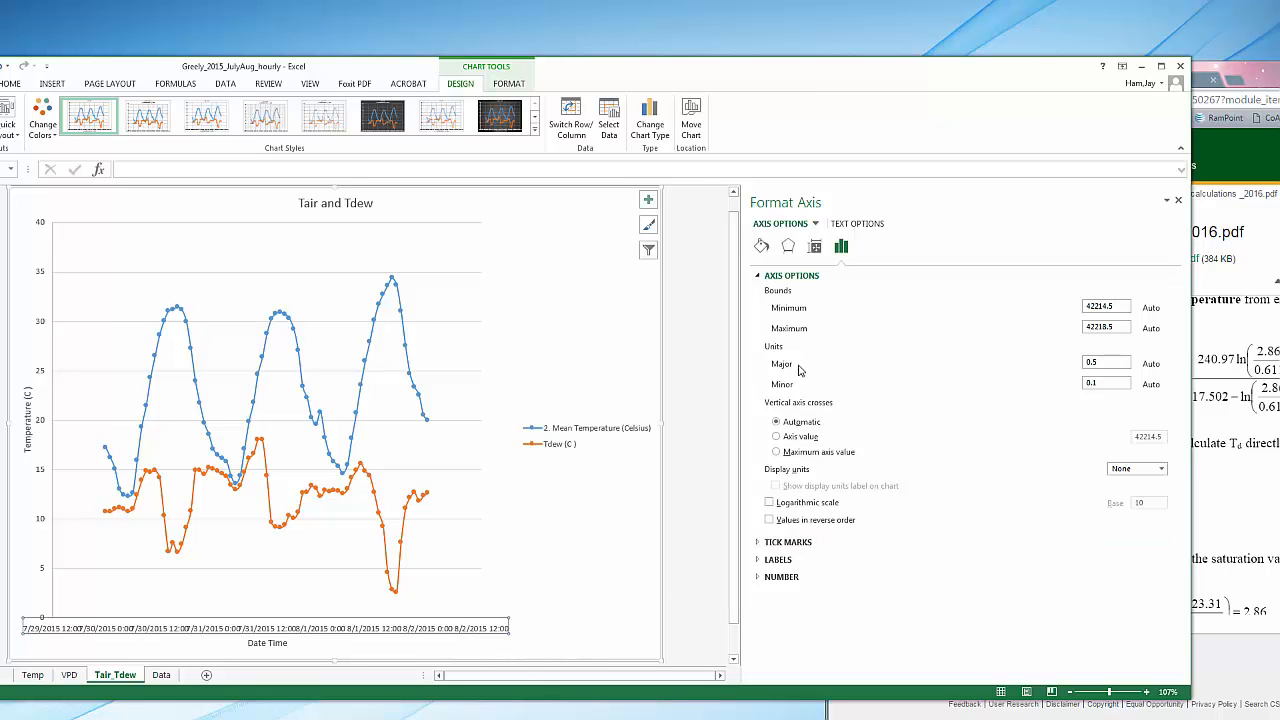
left_click_drag(758, 80, 829, 60)
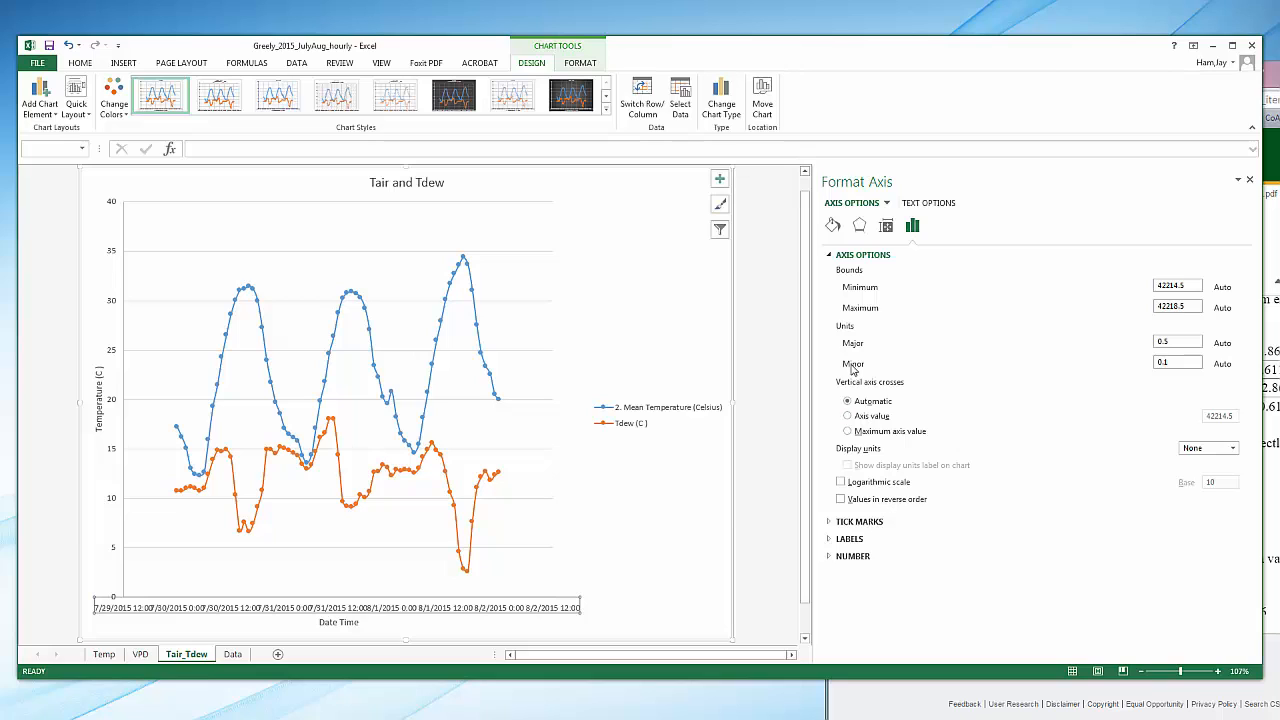
left_click(832, 557)
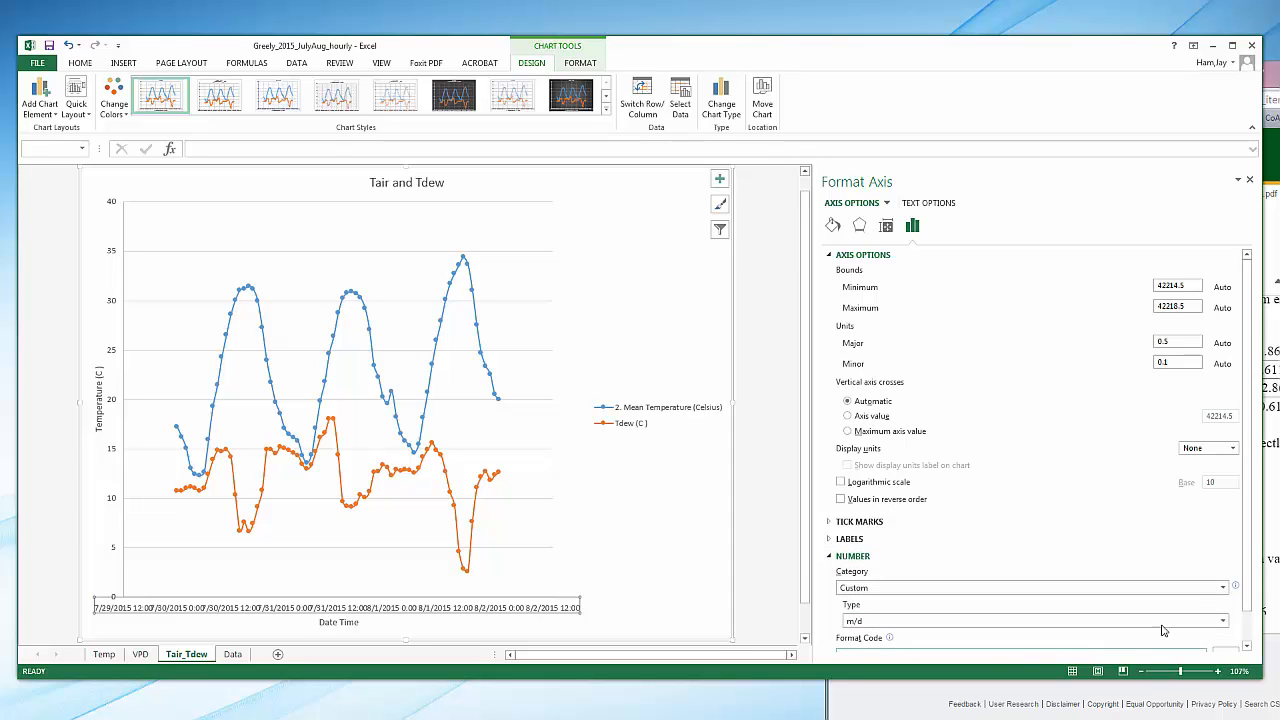
scroll(1246, 481, "down", 2)
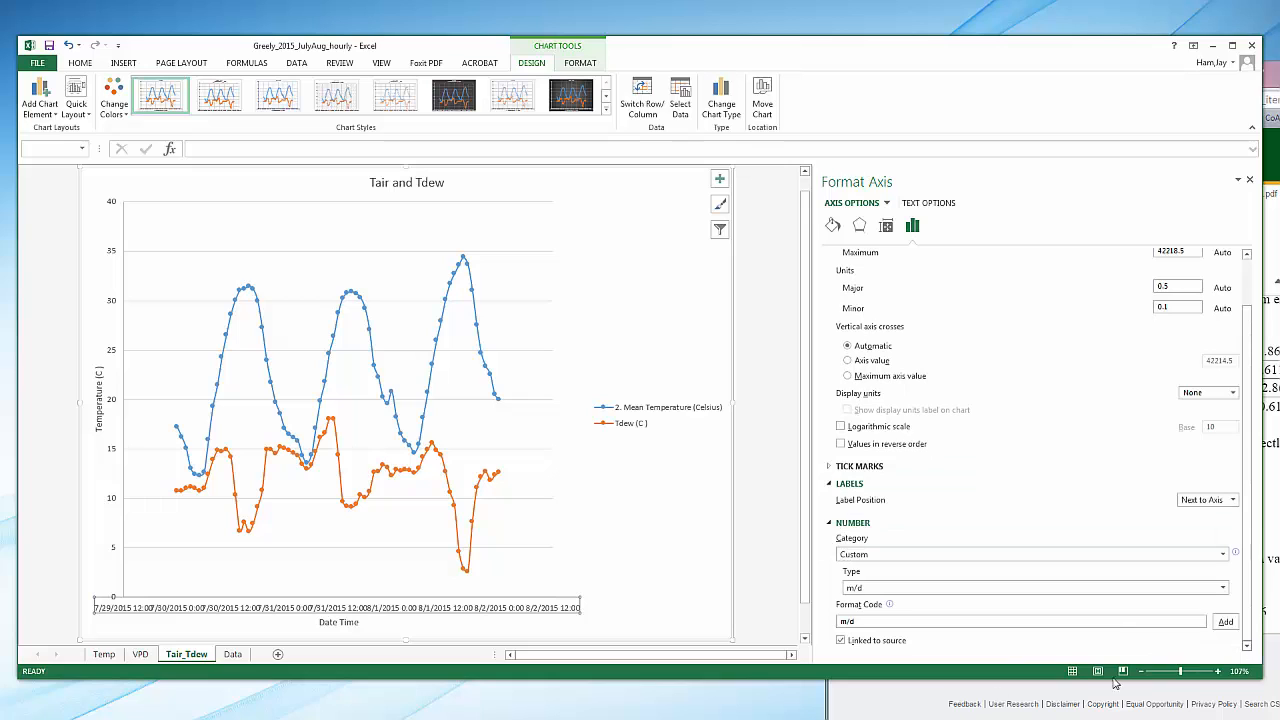
left_click(840, 642)
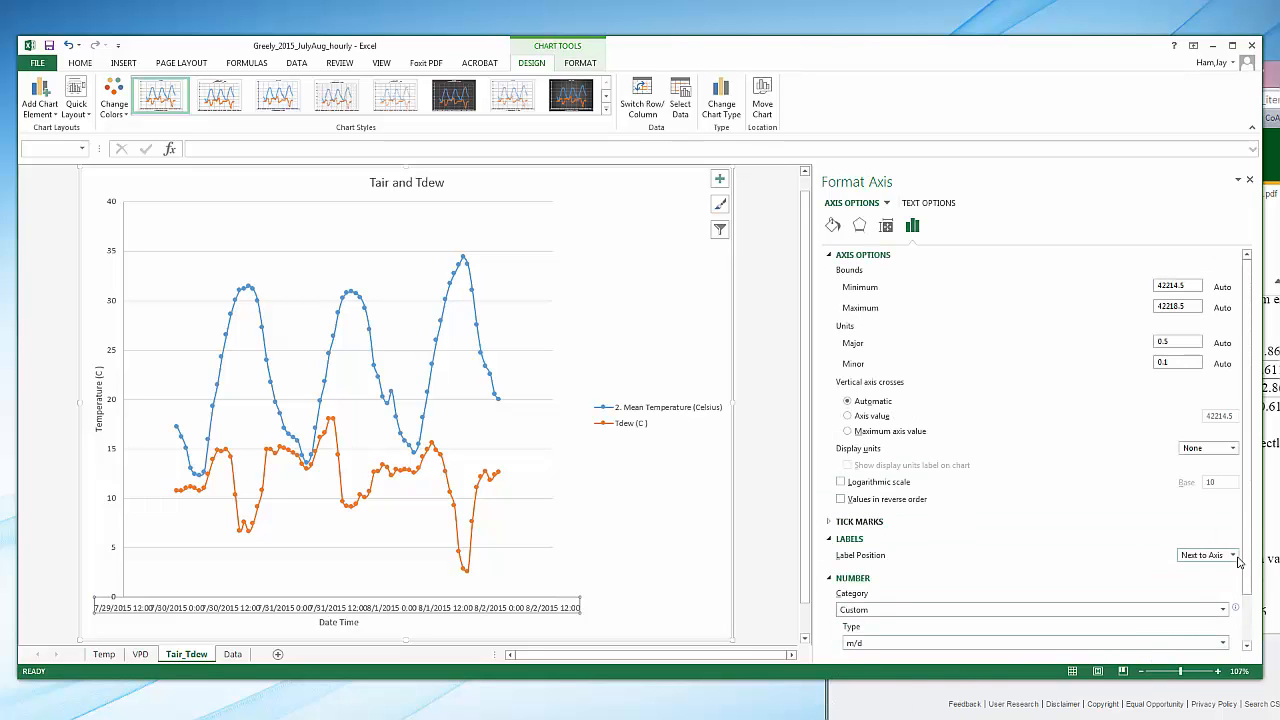
scroll(1245, 560, "down", 2)
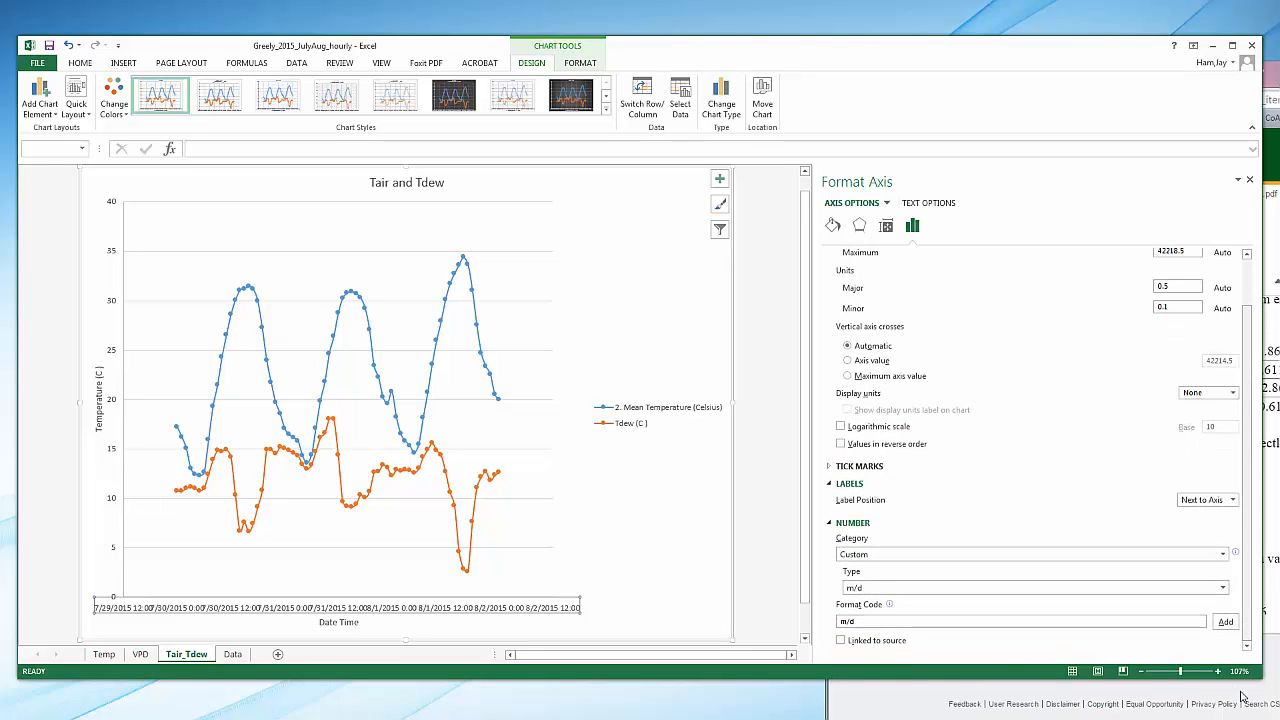
Set the horizontal axis number format to the Time category with the 3/14/01 13:30 type
left_click(1222, 554)
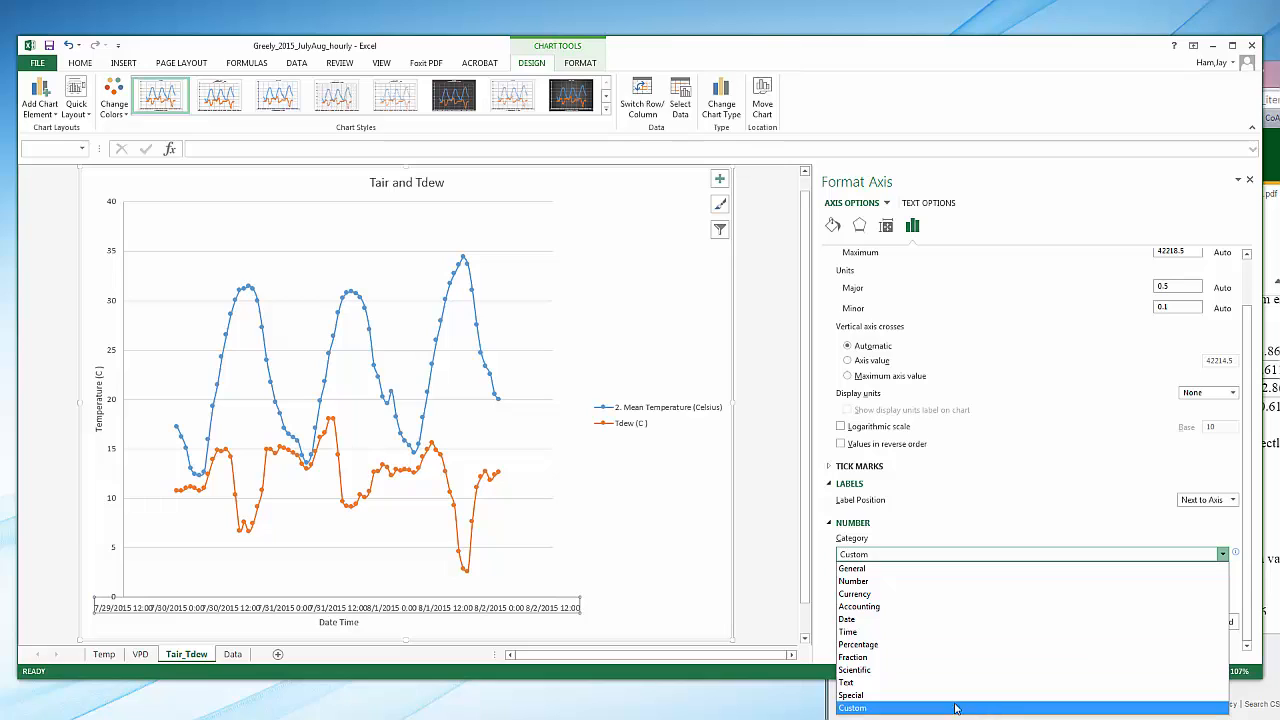
left_click(852, 632)
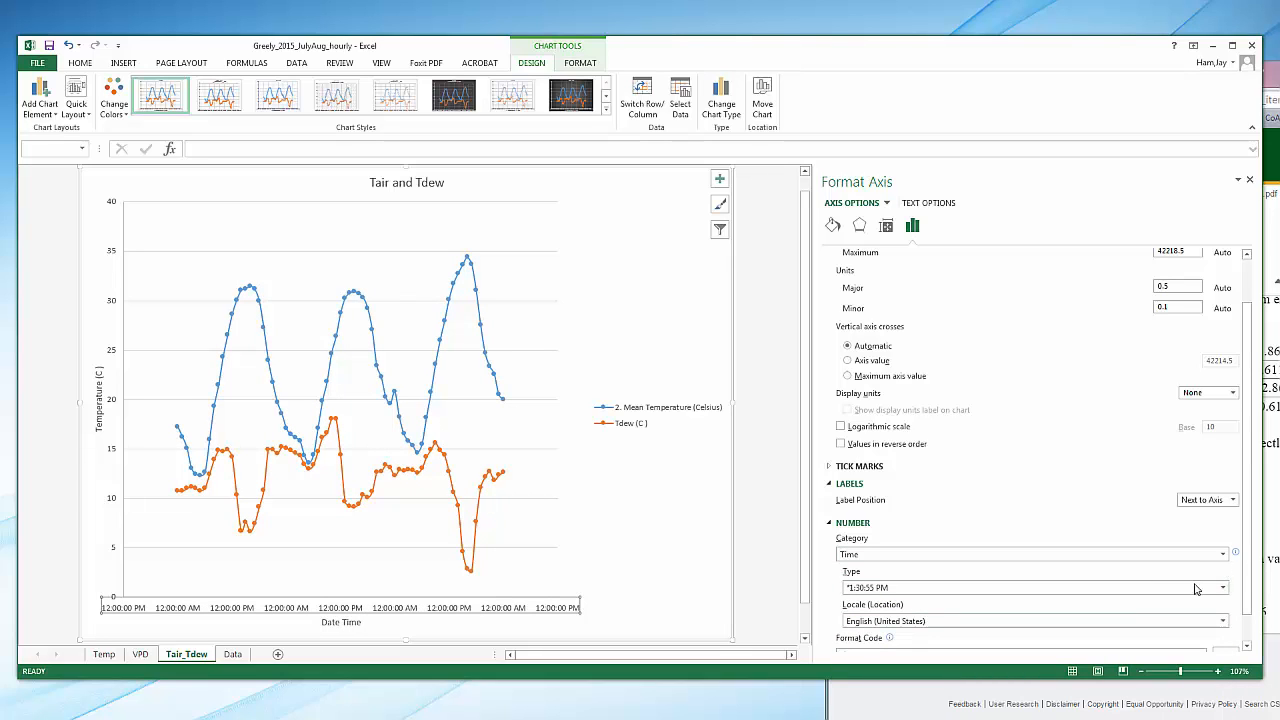
scroll(1252, 576, "down", 1)
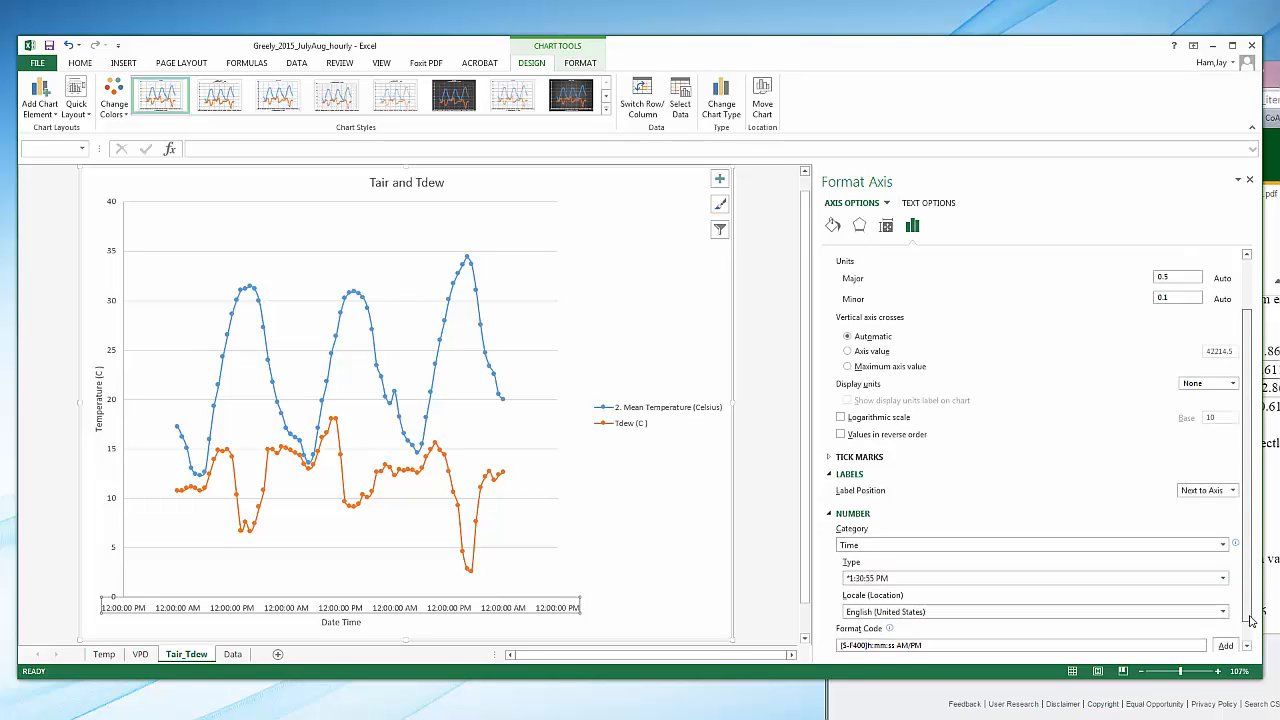
left_click(1223, 554)
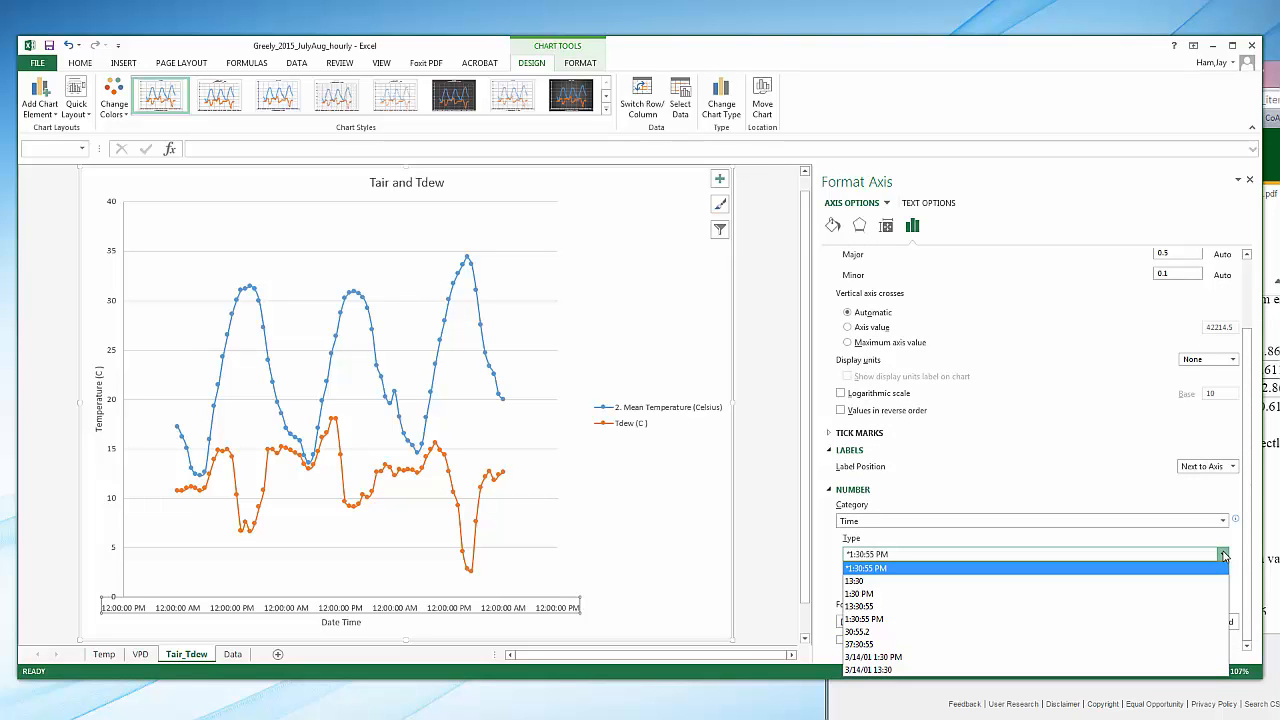
left_click(1177, 670)
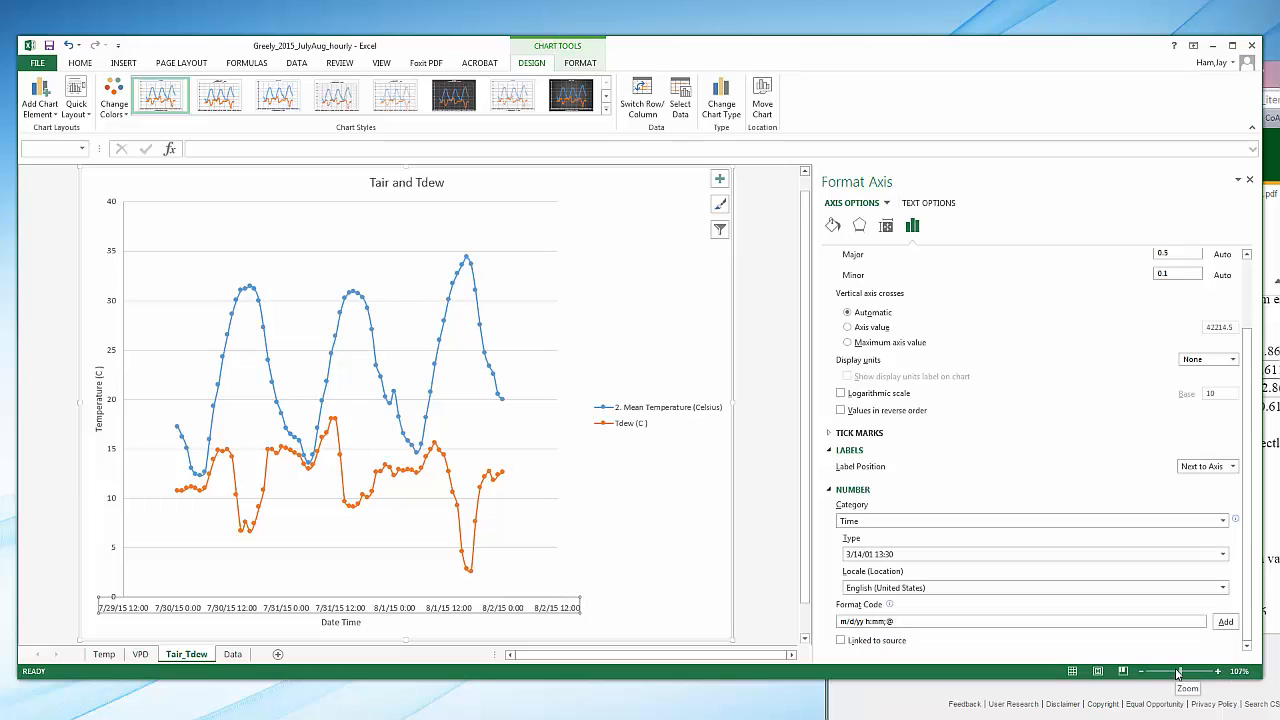
Add major tick marks to the horizontal date-time axis
left_click(832, 434)
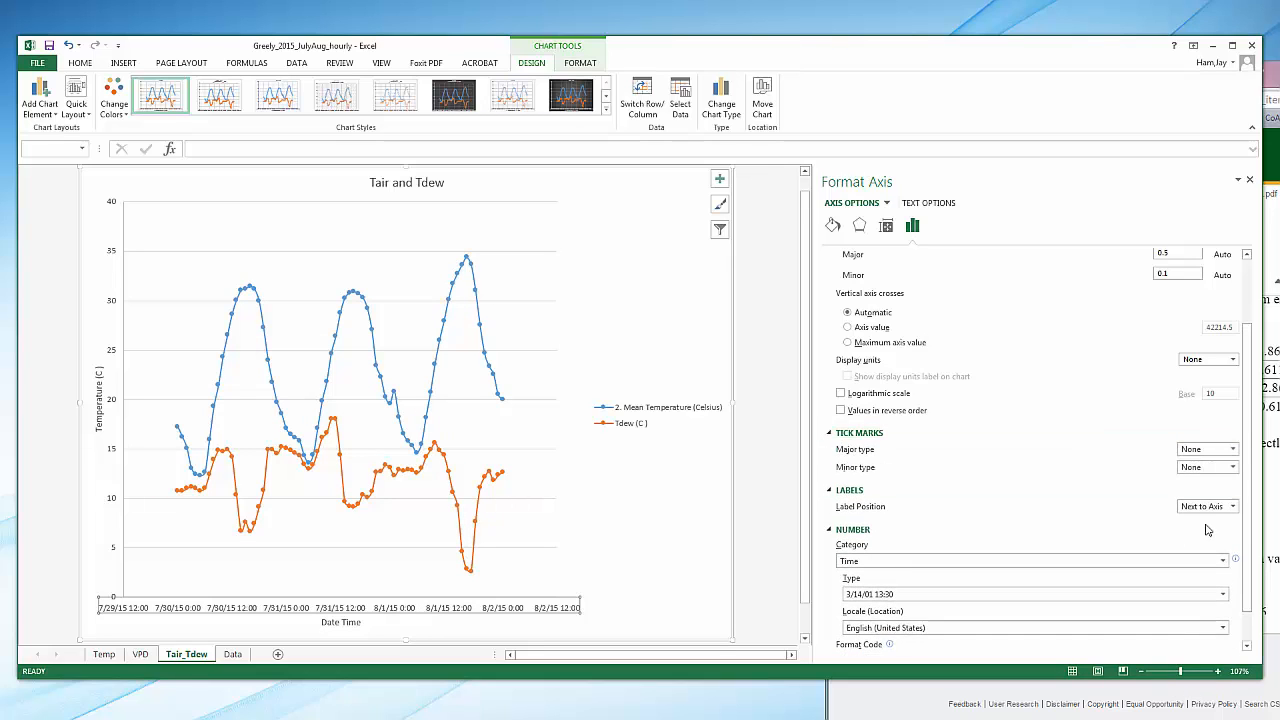
left_click(1233, 450)
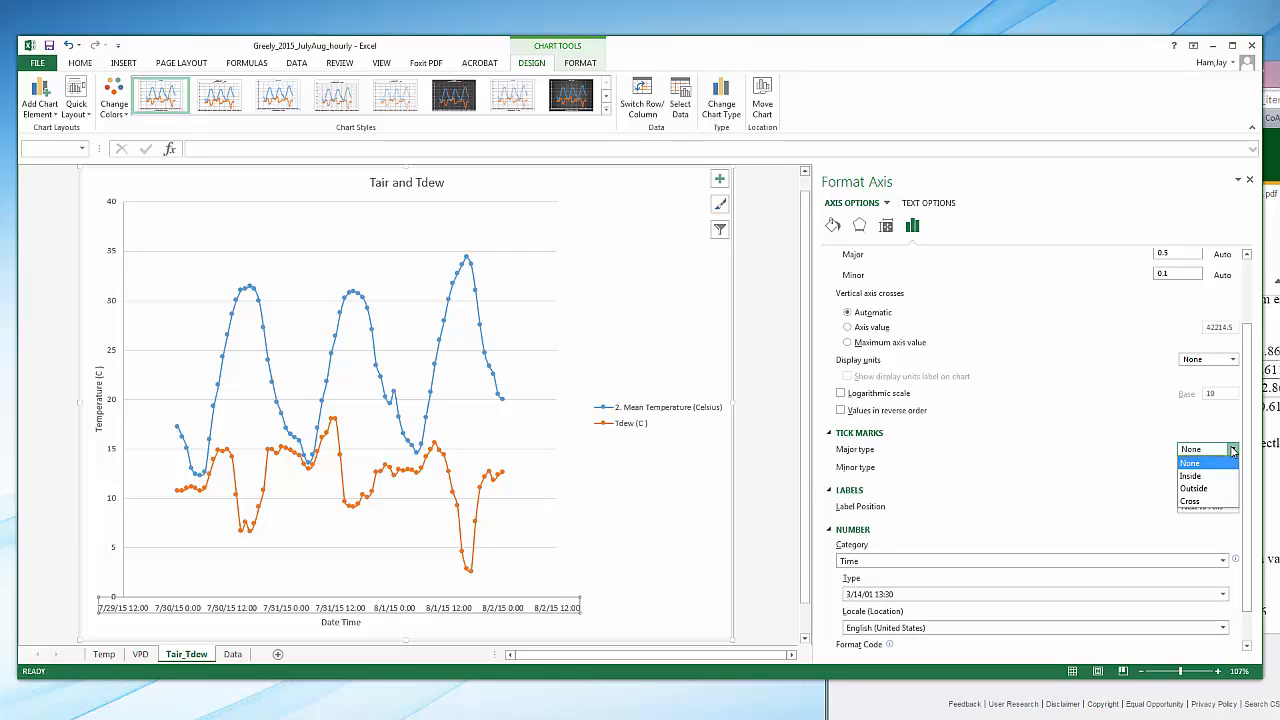
left_click(1214, 483)
Give the chart's plot area a solid line border with a width of 1.25 pt
right_click(310, 223)
left_click(370, 340)
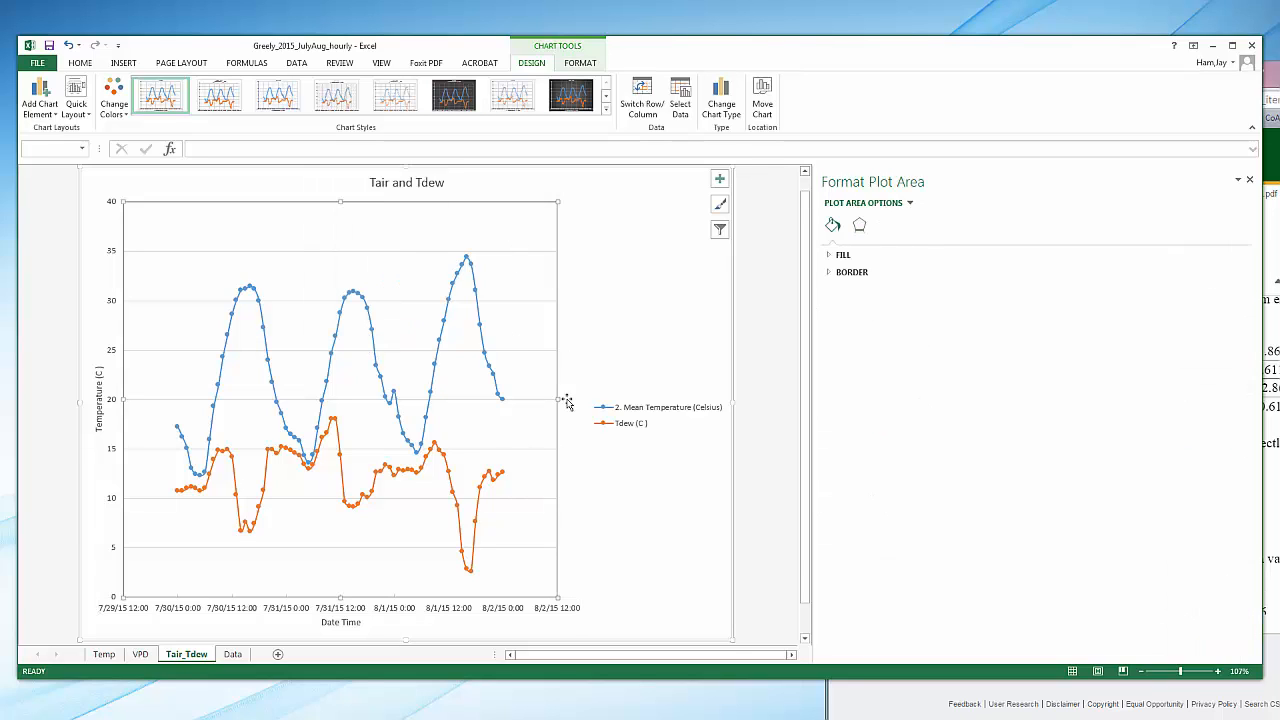
left_click(829, 274)
left_click(841, 306)
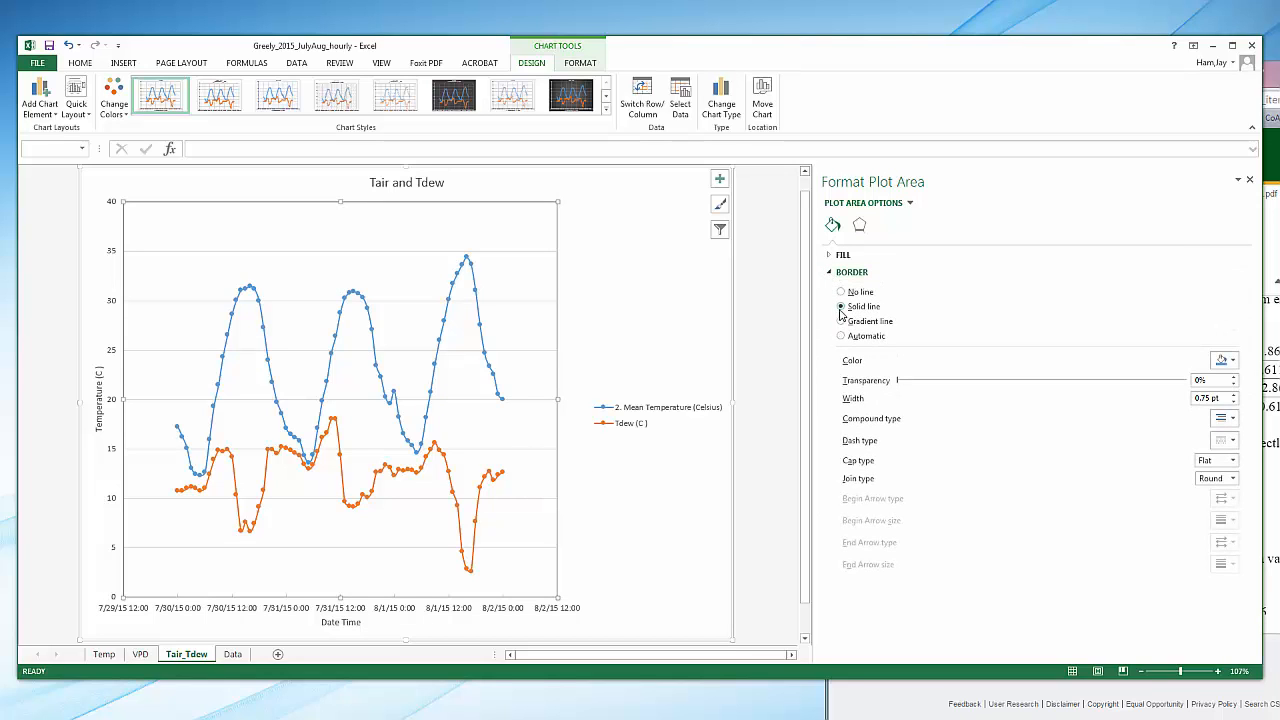
left_click(1235, 399)
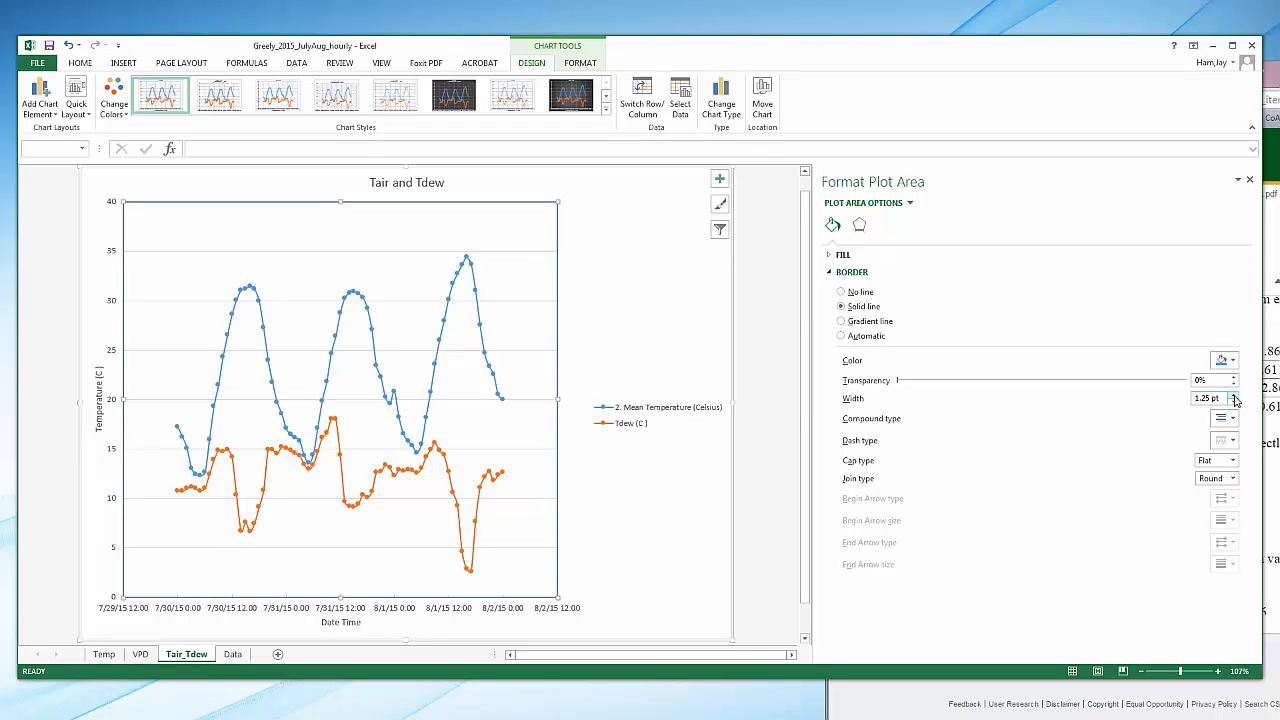
Move the Tair and Tdew chart title so it is centered above the plot area
left_click(688, 507)
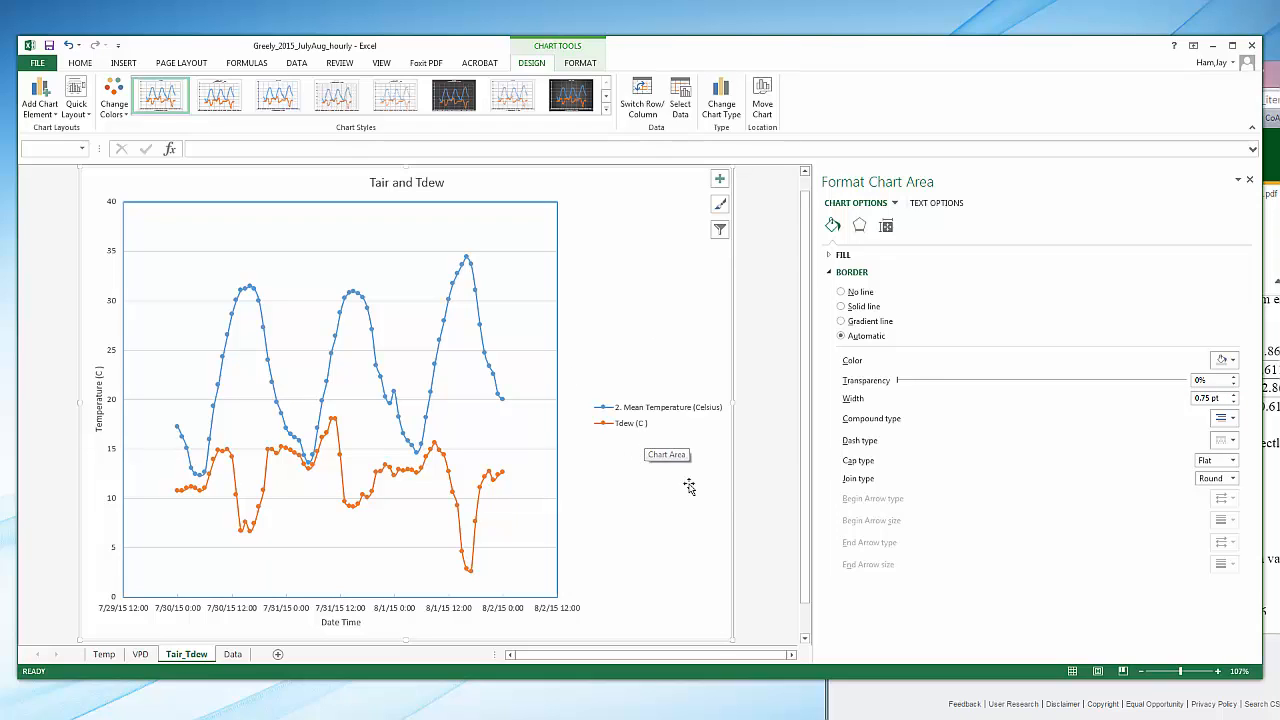
left_click(408, 182)
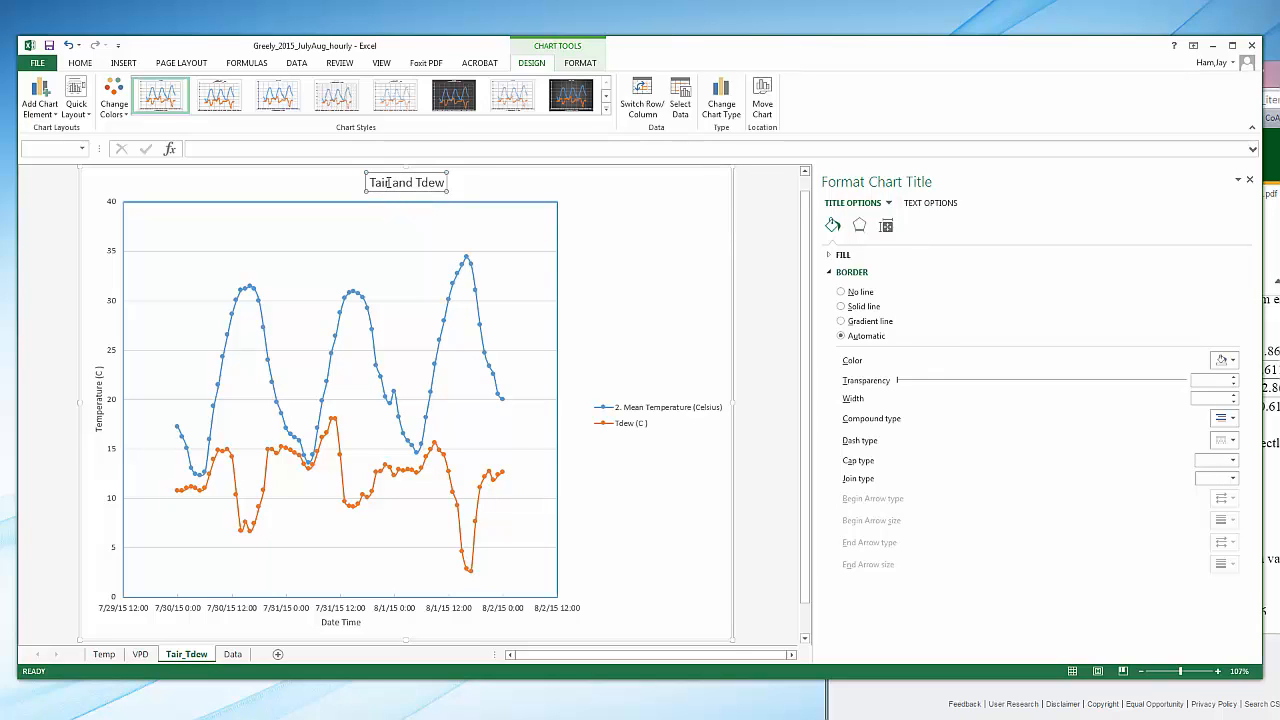
Set the font size of the Temperature (C) and Date Time axis titles to 12
left_click(101, 434)
left_click(101, 428)
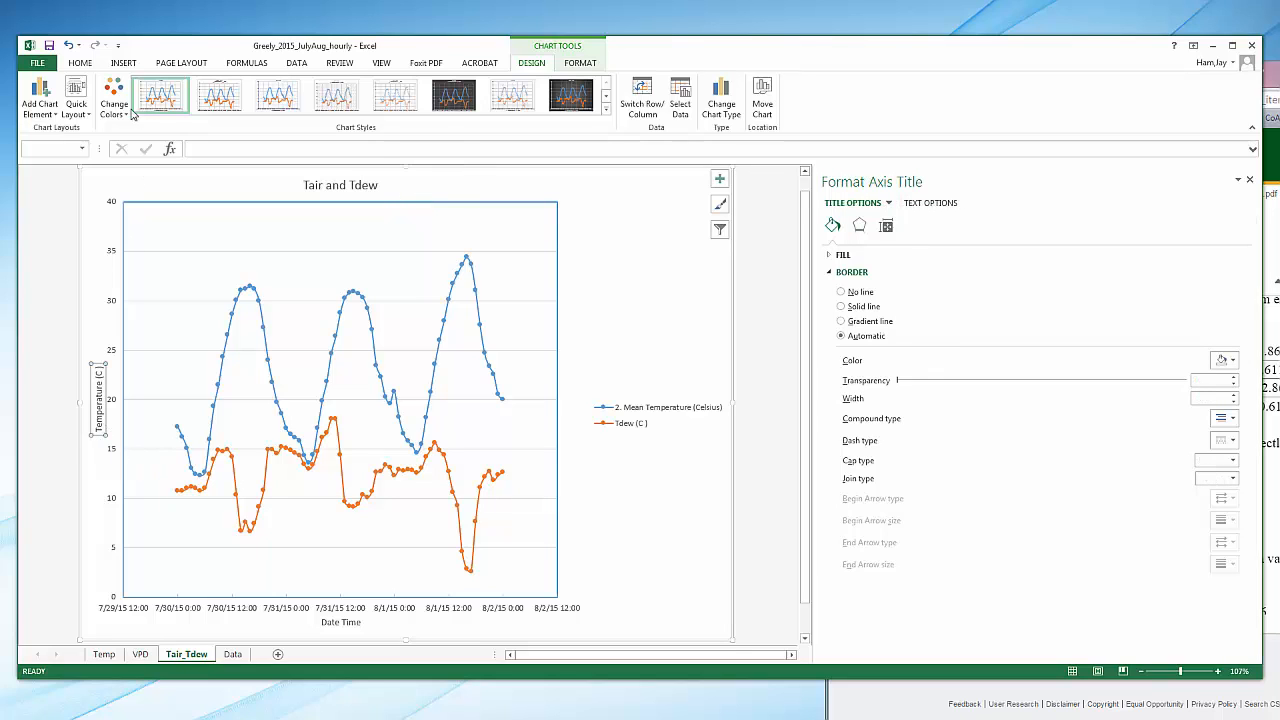
left_click(80, 63)
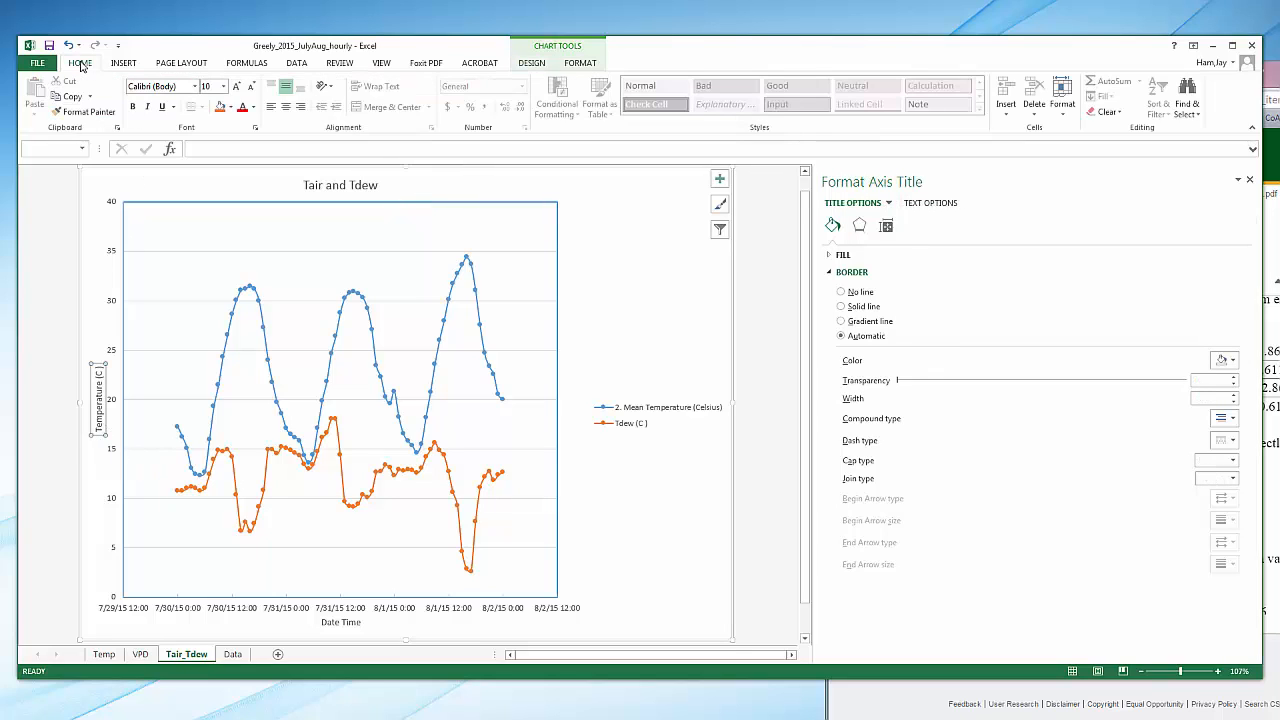
left_click(226, 88)
left_click(208, 167)
left_click(336, 622)
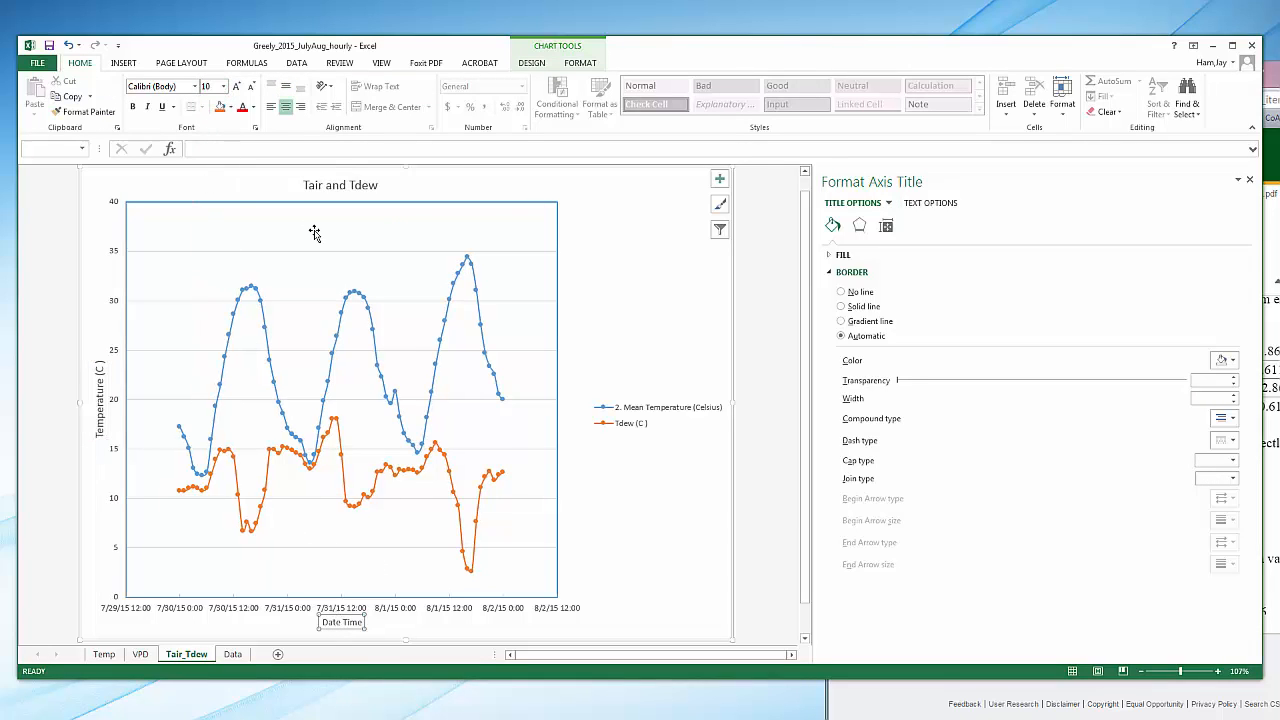
left_click(223, 87)
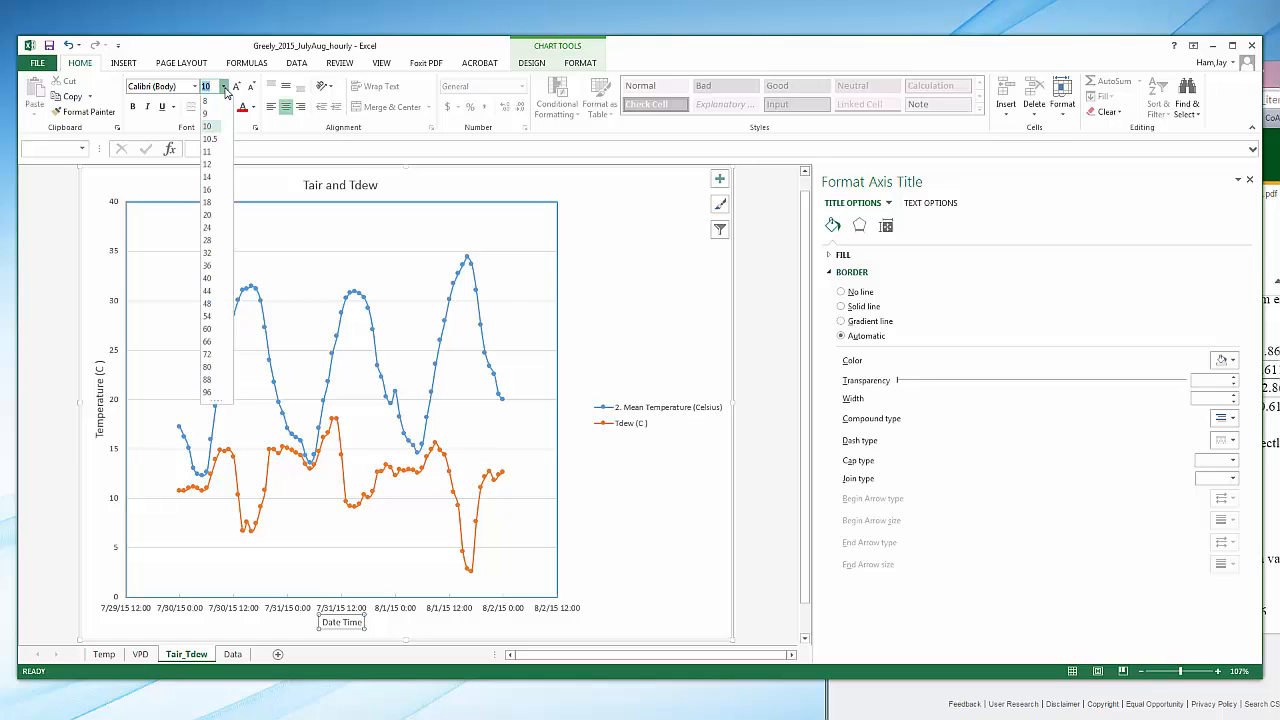
left_click(208, 165)
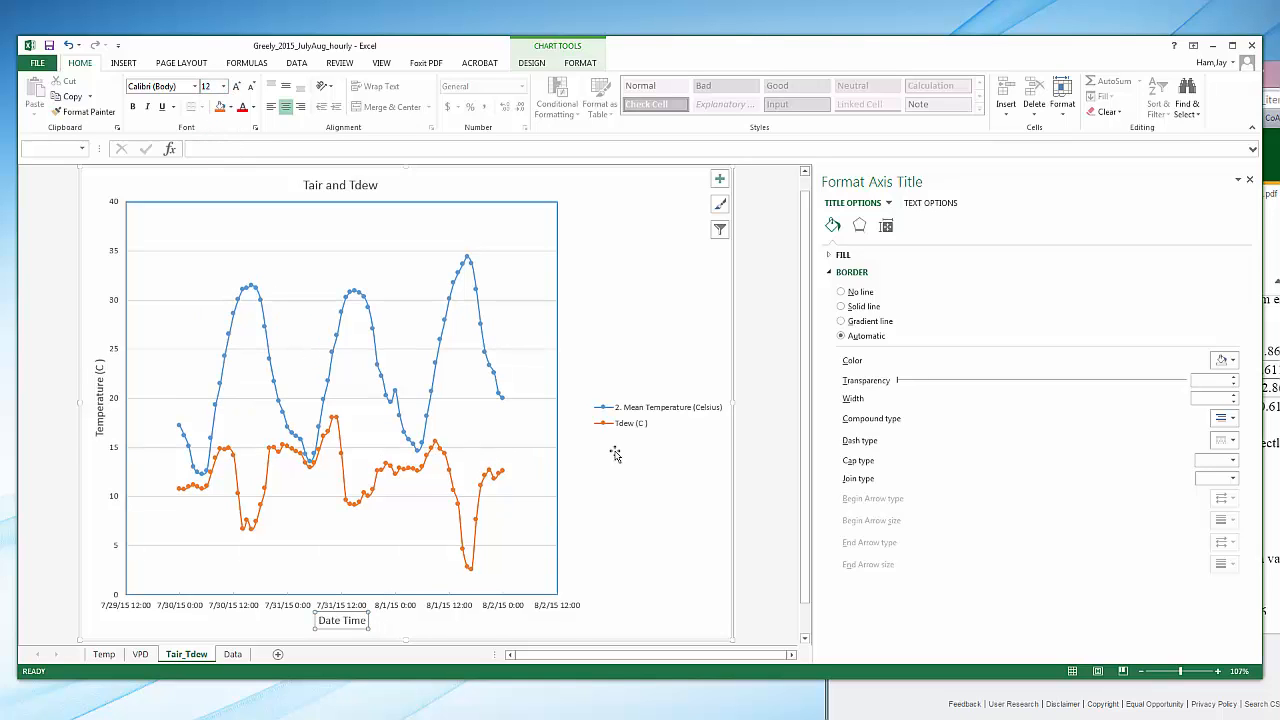
Set the font size of the chart legend to 12
left_click(634, 415)
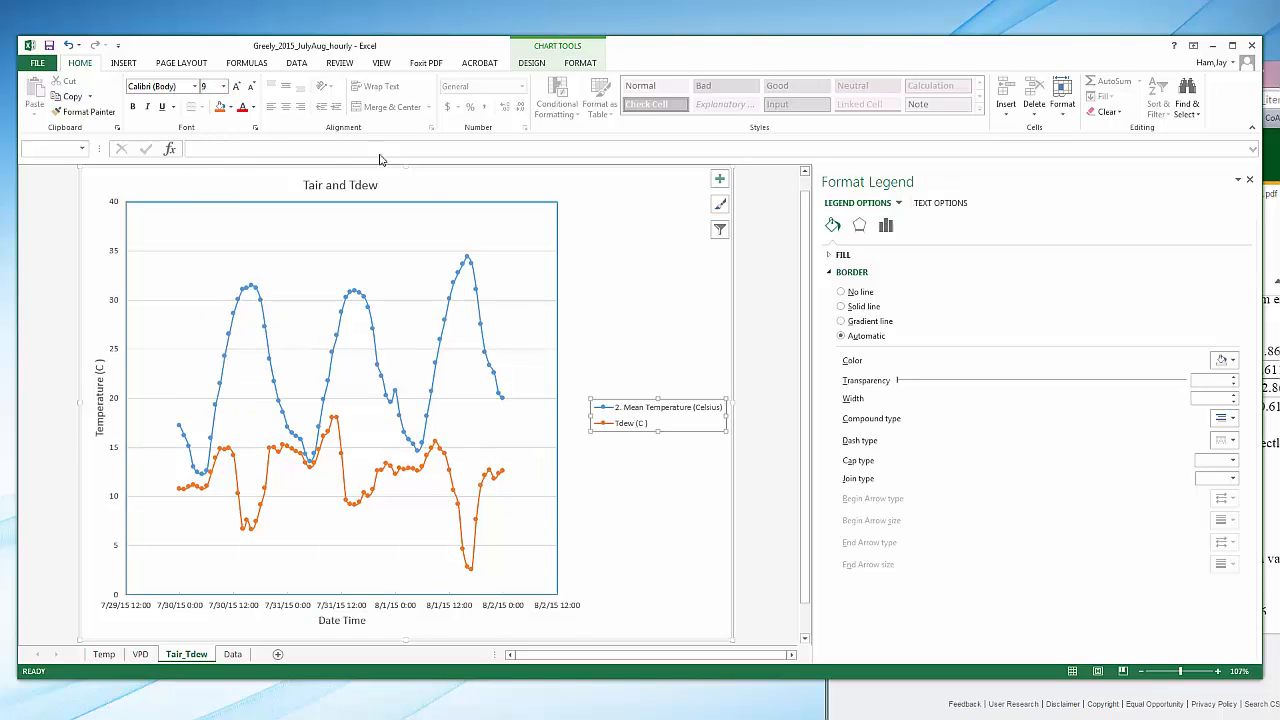
left_click(223, 87)
left_click(209, 166)
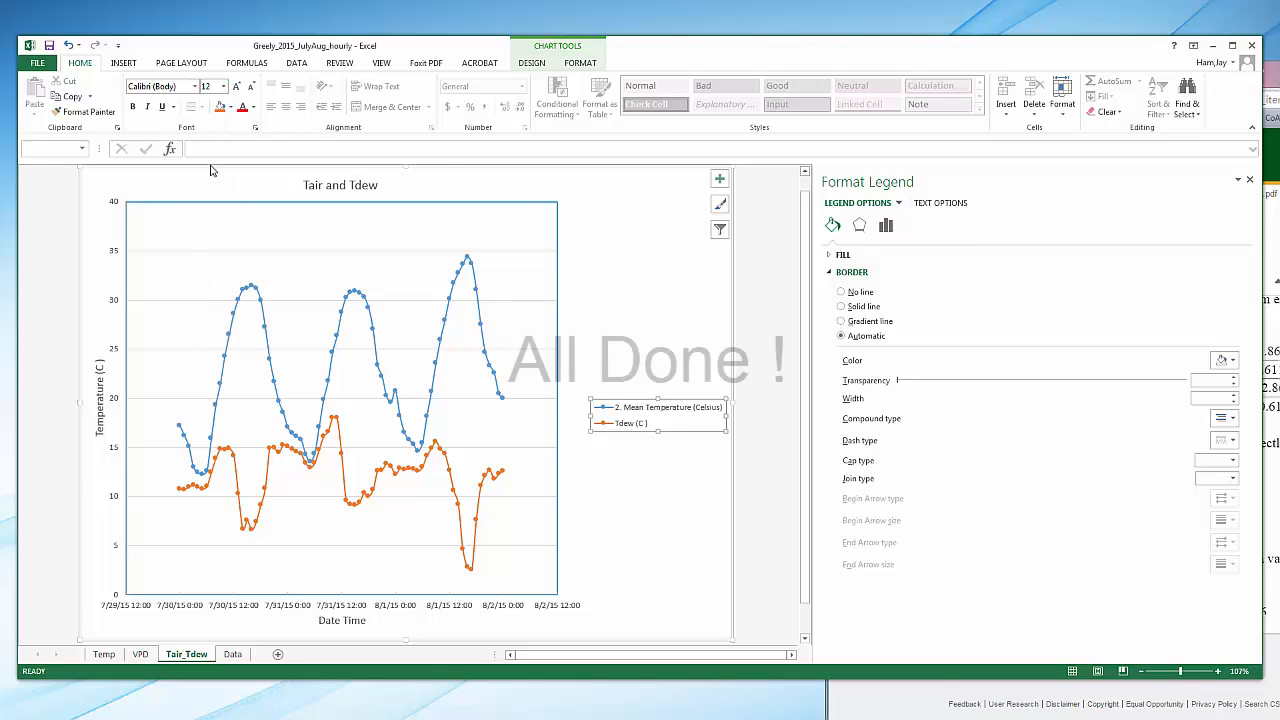